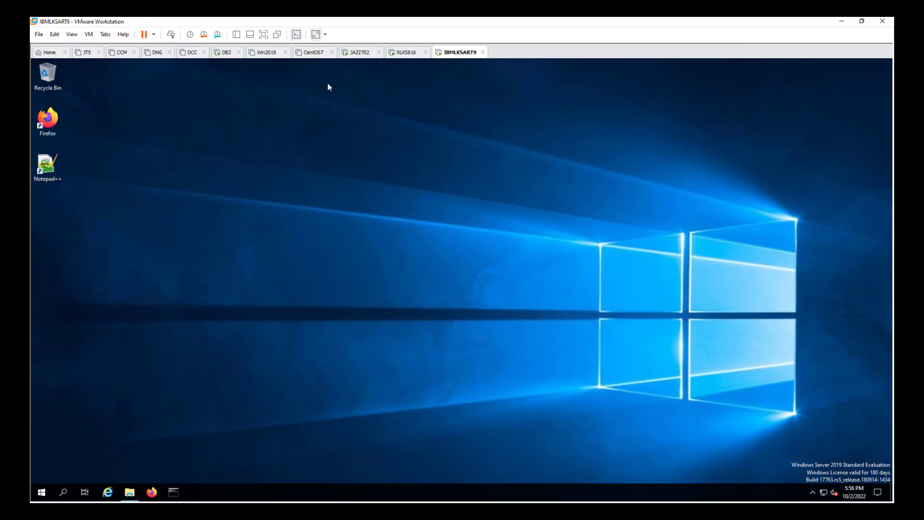
On JAZZ702, open the Rational Common Licensing Service properties under Jazz Team Server License Key Management.
left_click(356, 54)
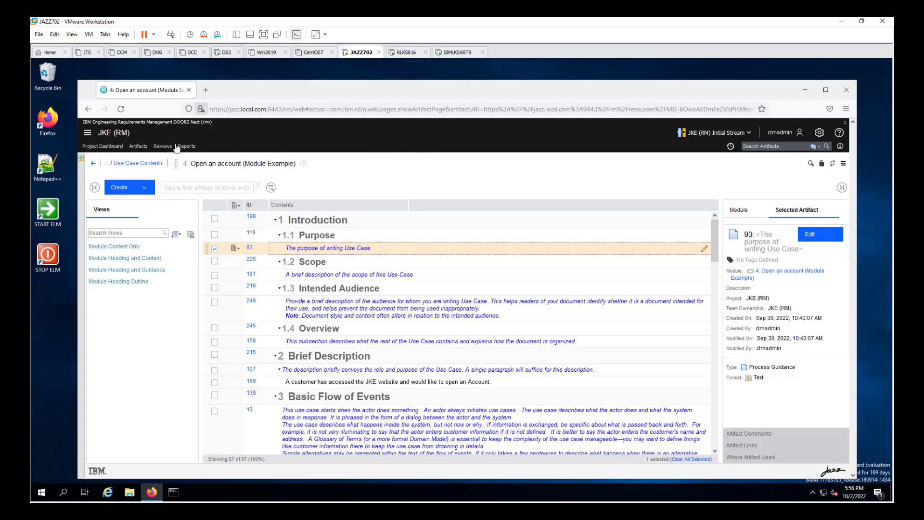
left_click(89, 134)
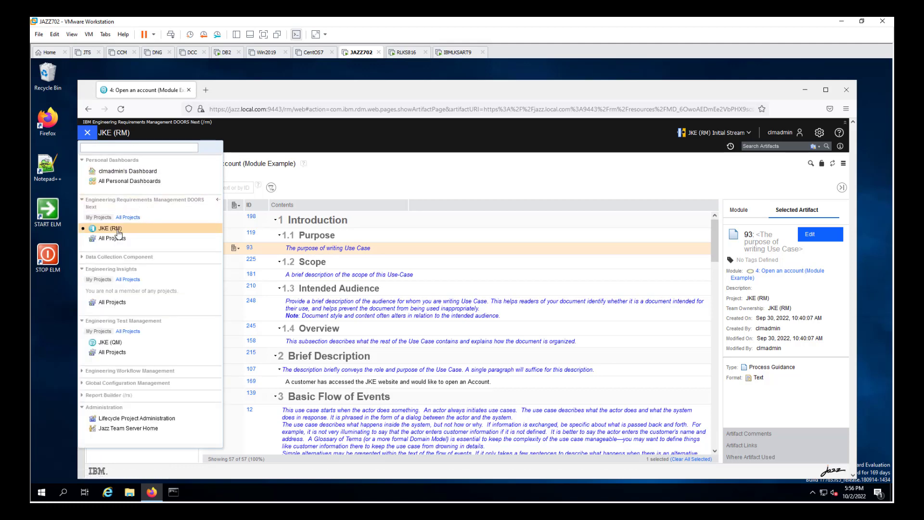
left_click(138, 428)
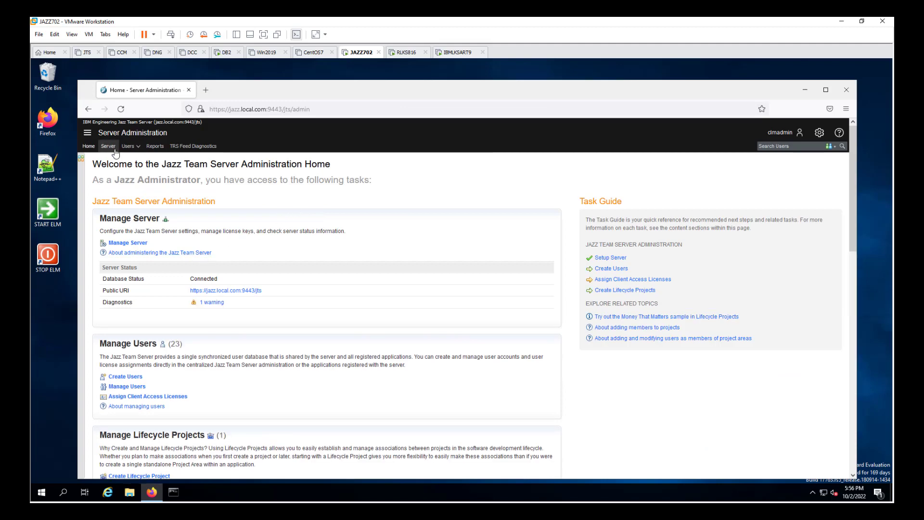
left_click(108, 146)
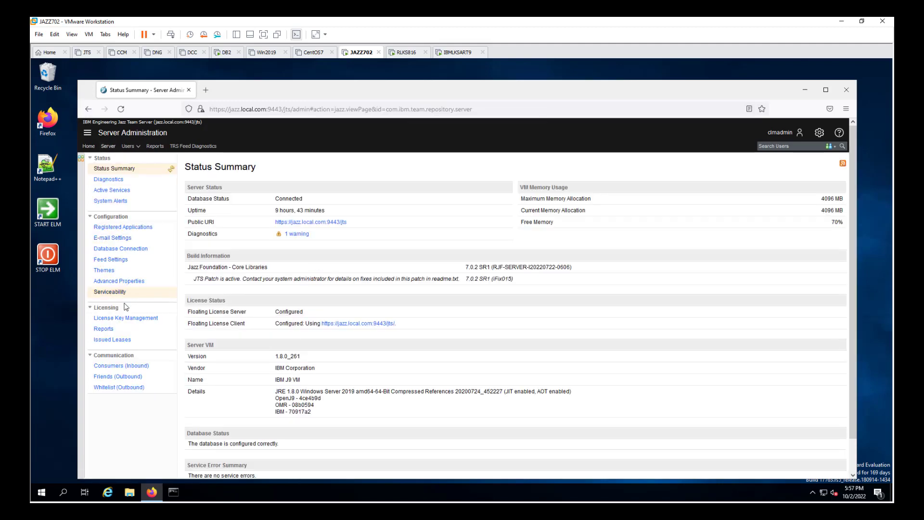
left_click(125, 318)
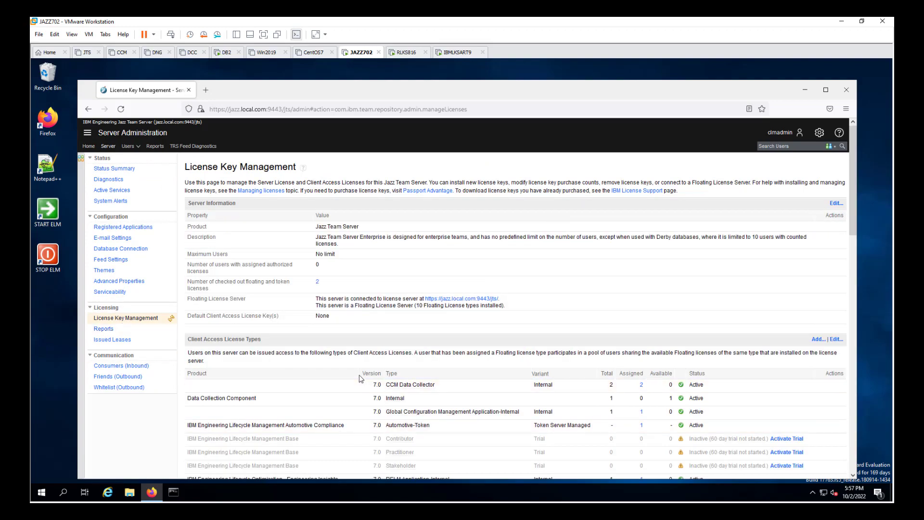
scroll(362, 378, "down", 10)
scroll(362, 378, "down", 5)
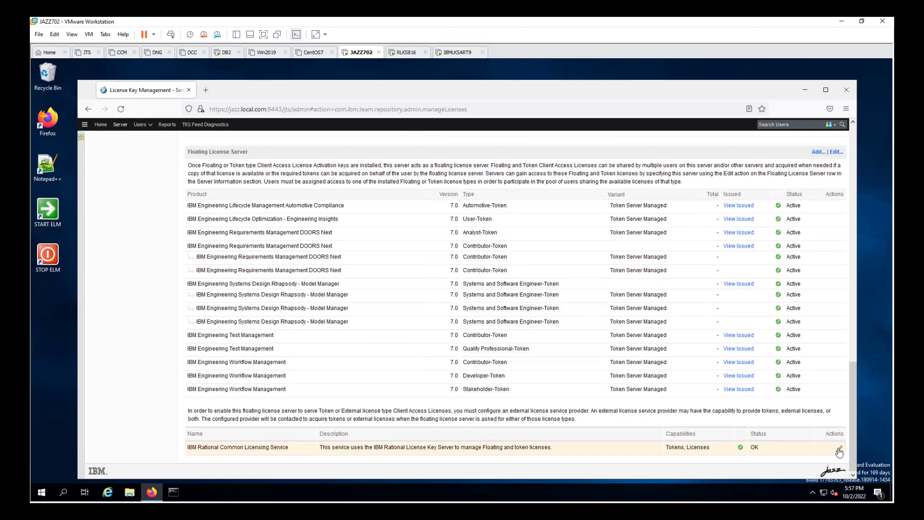
left_click(839, 449)
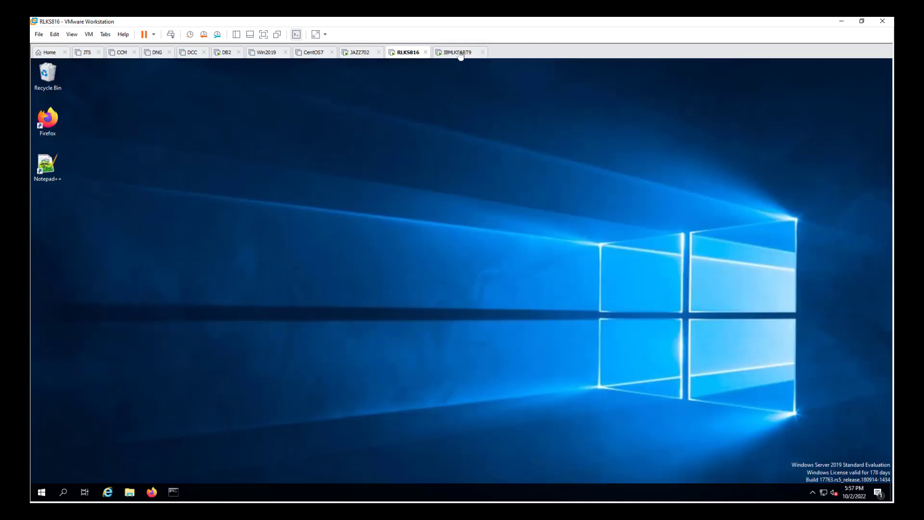
Show the IBMLKSART9 virtual machine's desktop in full-screen view.
left_click(458, 52)
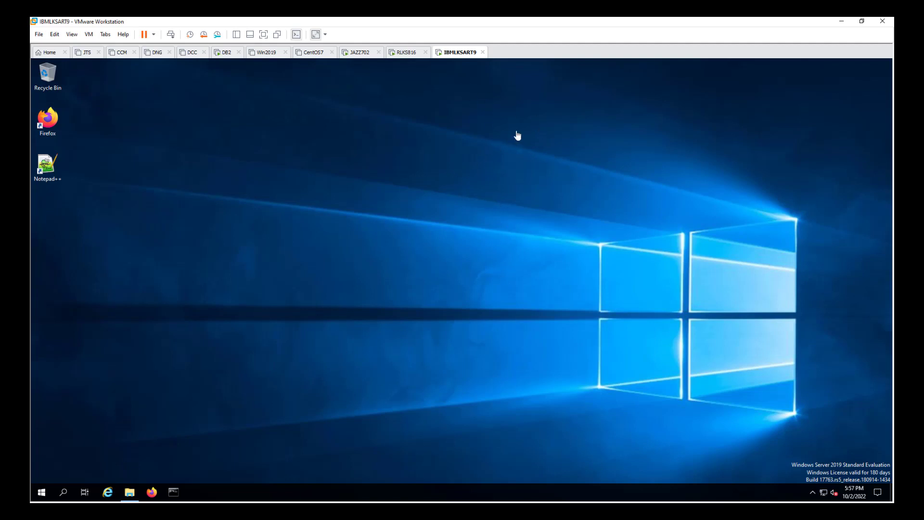
left_click(407, 57)
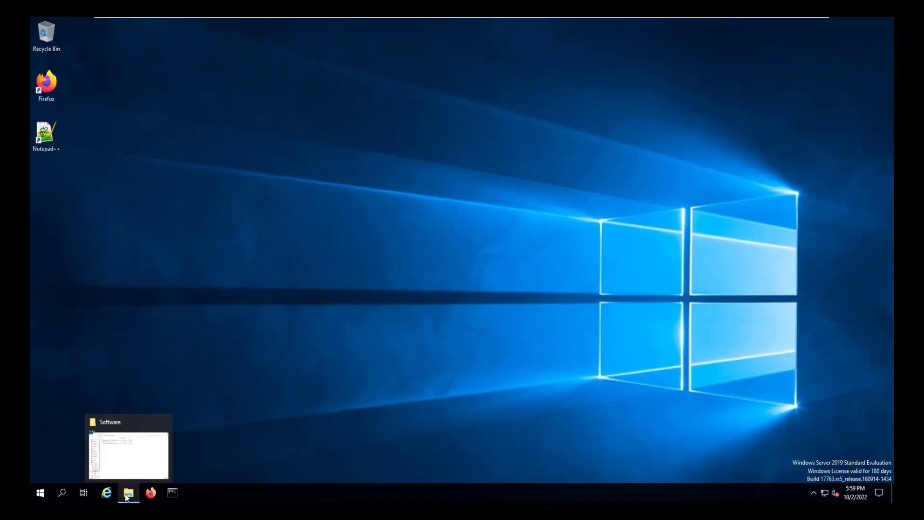
Run the install program in the Software folder's agent.installer folder as administrator.
left_click(128, 493)
left_click(241, 111)
left_click(254, 152)
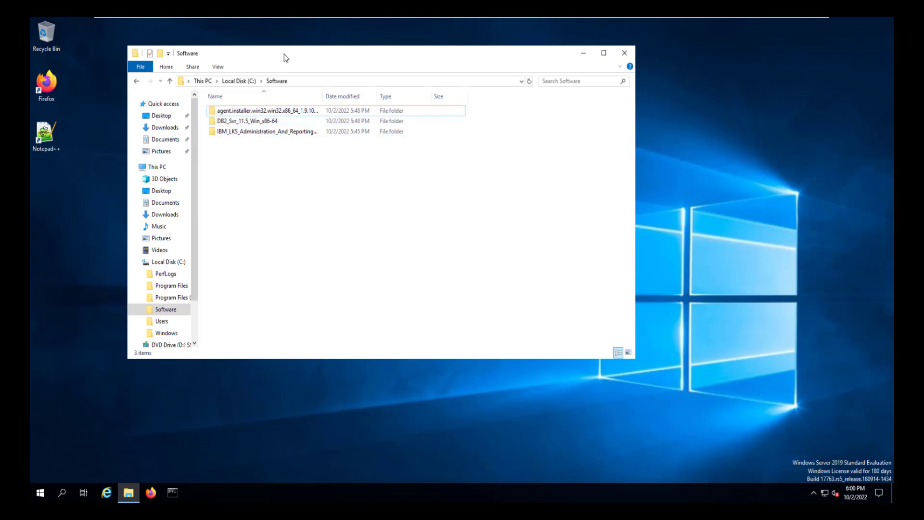
left_click_drag(284, 56, 331, 70)
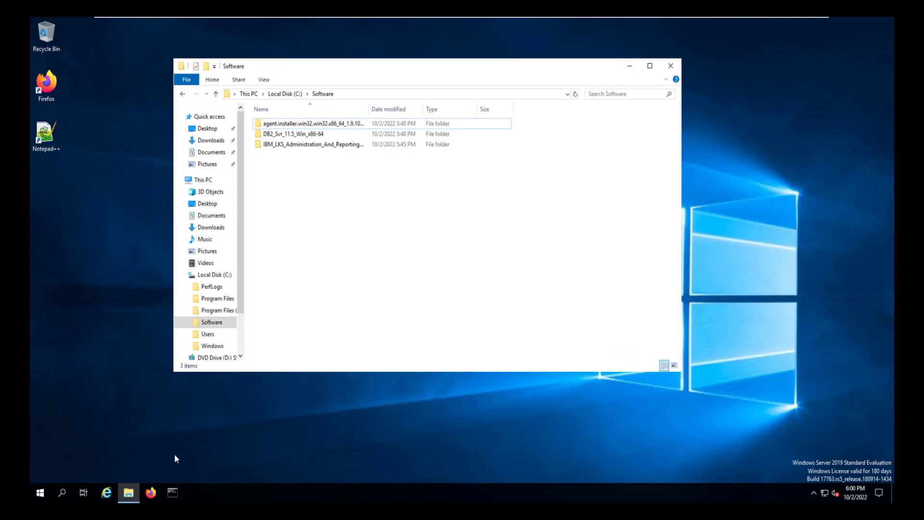
double_click(263, 125)
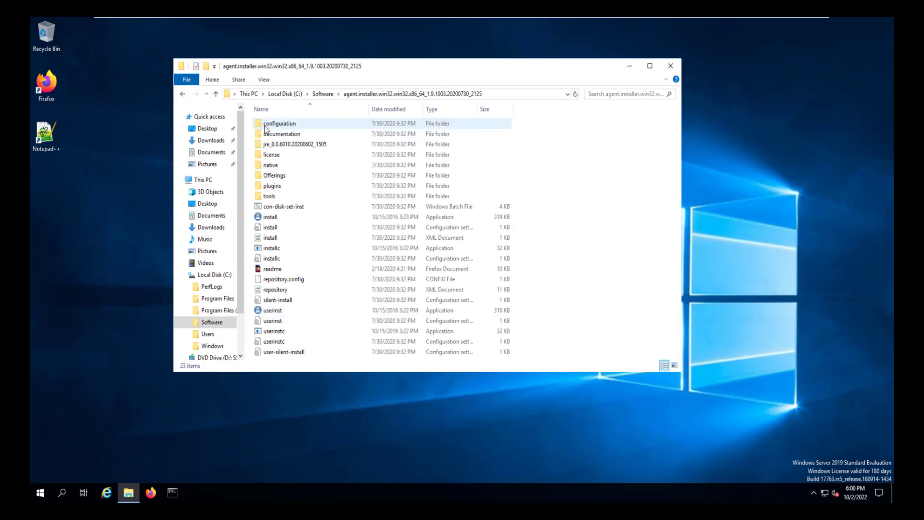
left_click(268, 221)
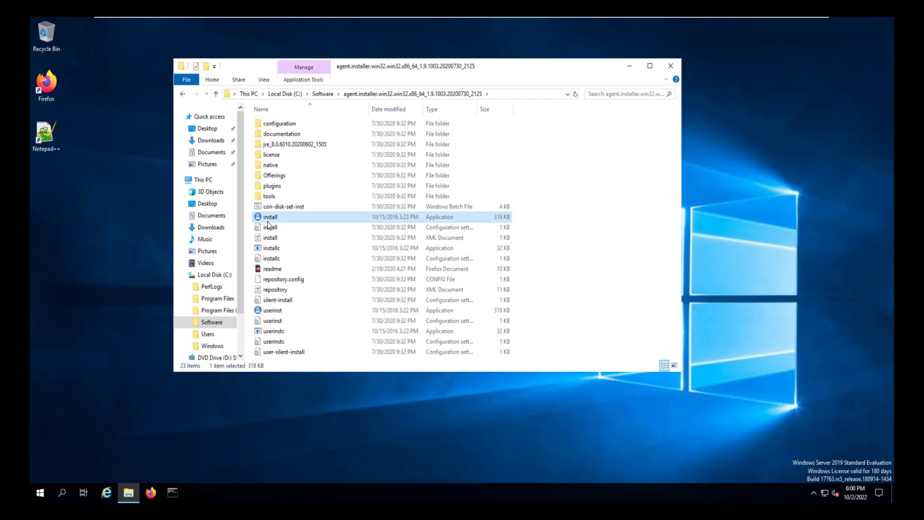
right_click(267, 222)
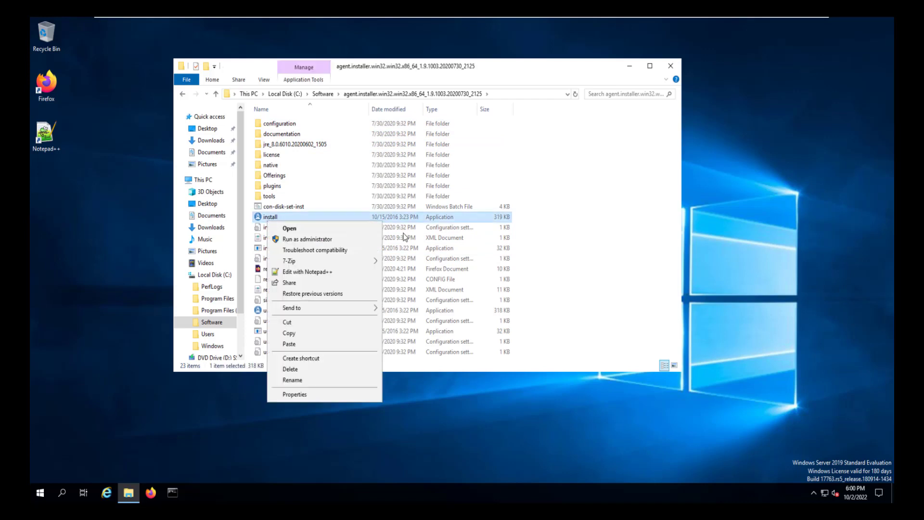
left_click(311, 239)
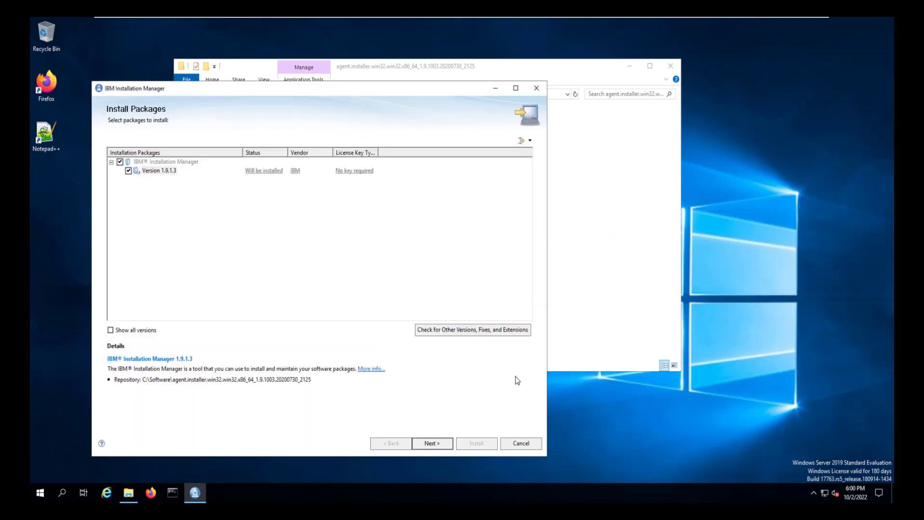
Accept the licence and install Installation Manager 1.9.1.3 into C:\IBM\Installation Manager\eclipse.
left_click(426, 443)
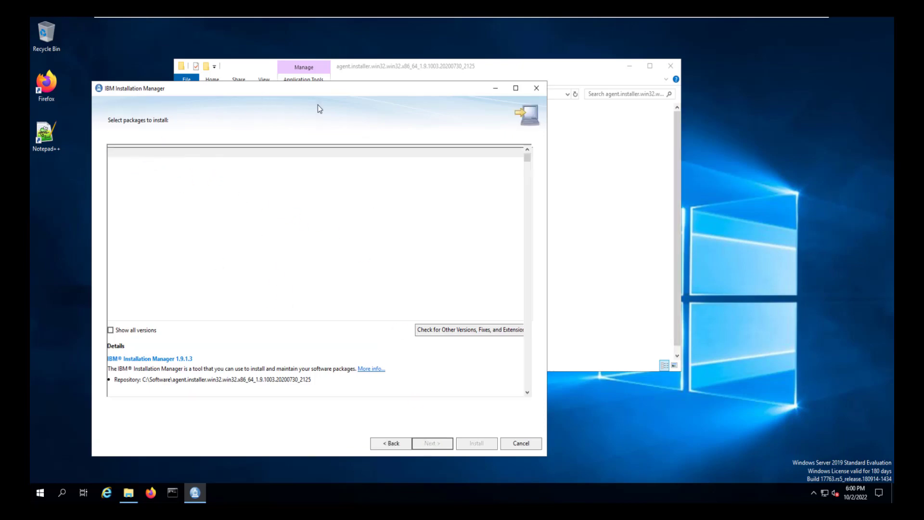
left_click(110, 405)
left_click(433, 443)
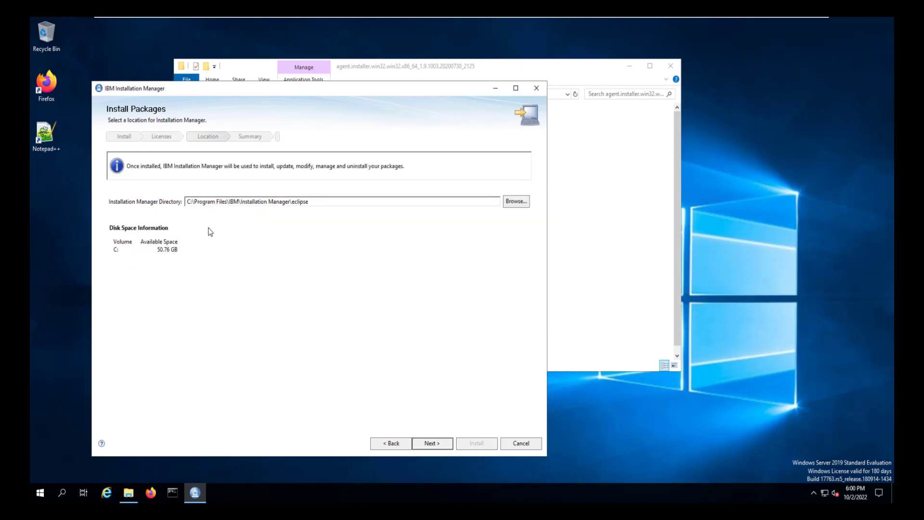
left_click_drag(195, 201, 226, 201)
key("BackSpace")
key("BackSpace")
left_click(432, 443)
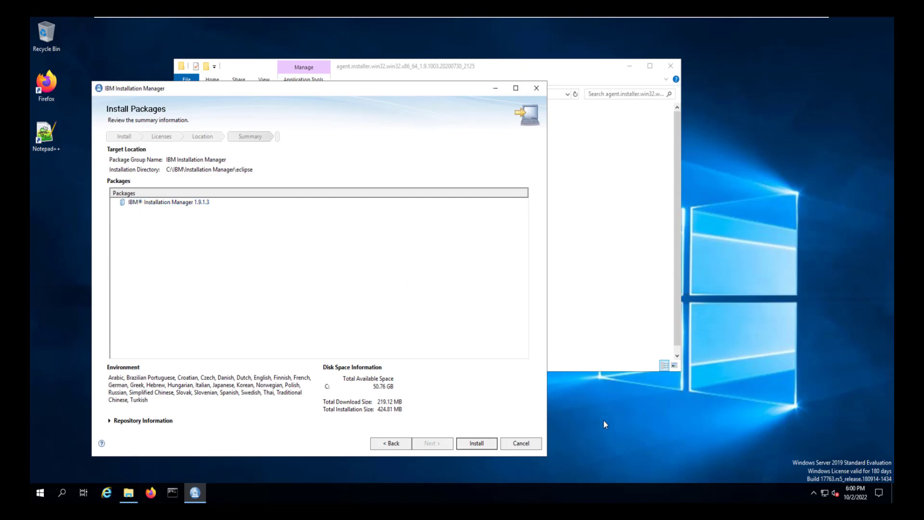
left_click(487, 447)
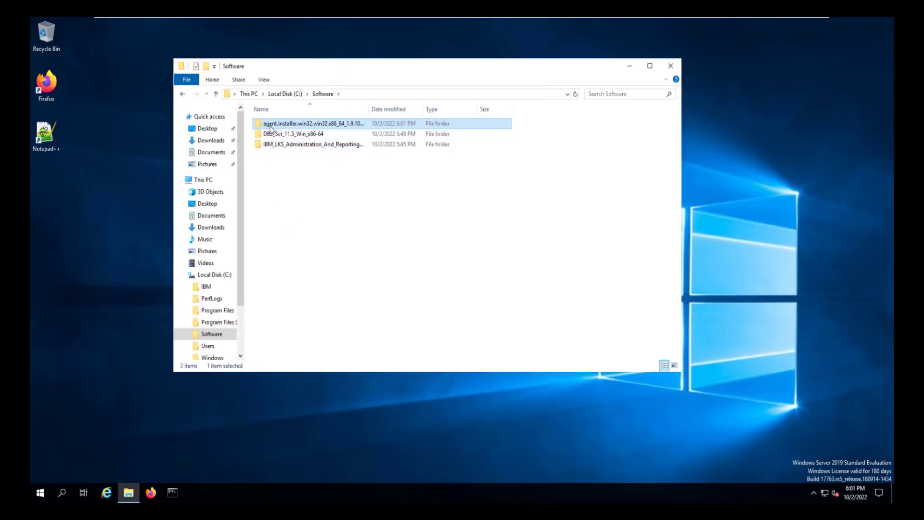
Run setup from DB2_Svr_11.5_Win_x86-64\SERVER_DEC\image as administrator.
double_click(266, 135)
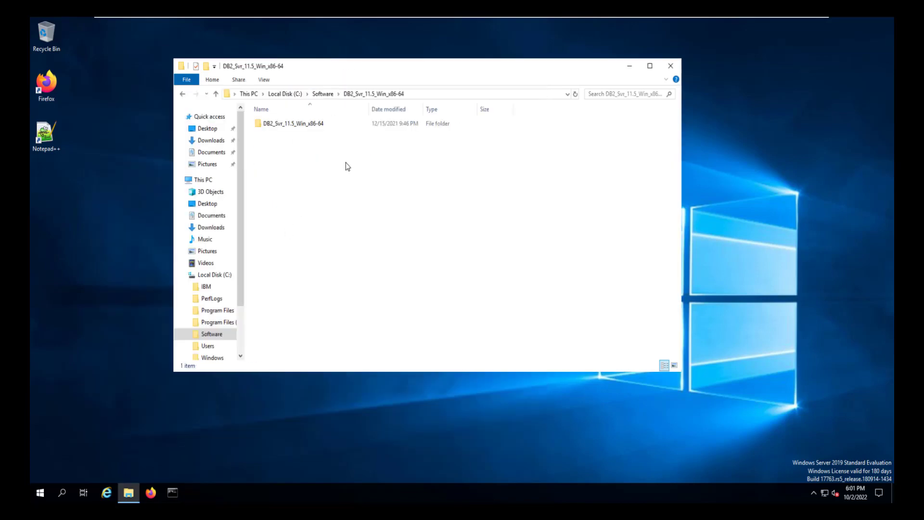
double_click(290, 127)
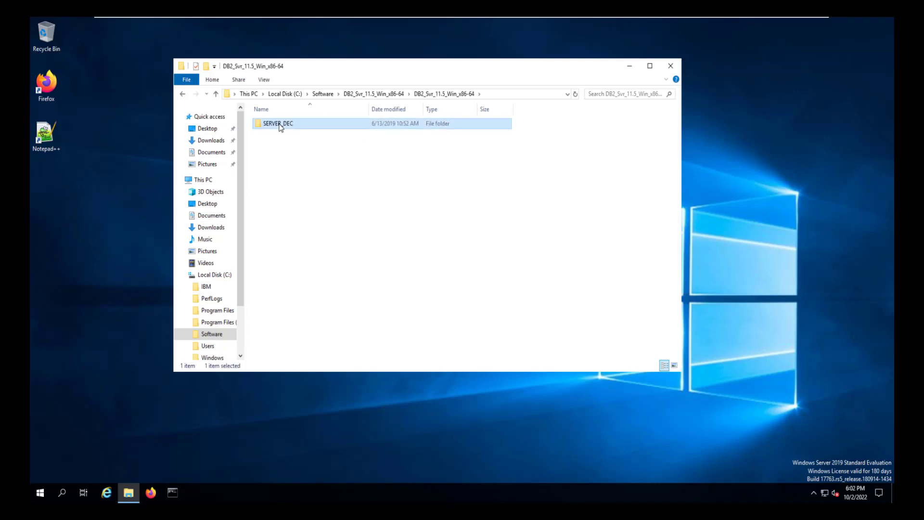
double_click(280, 126)
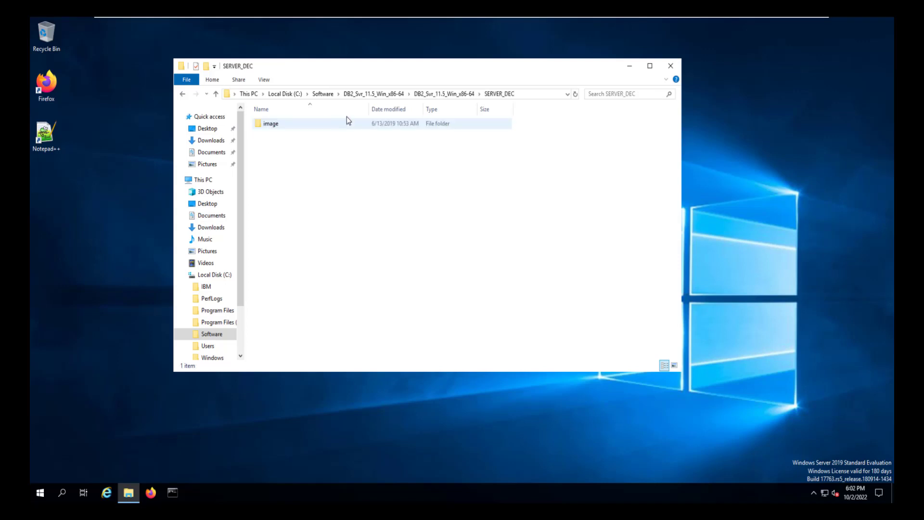
double_click(268, 125)
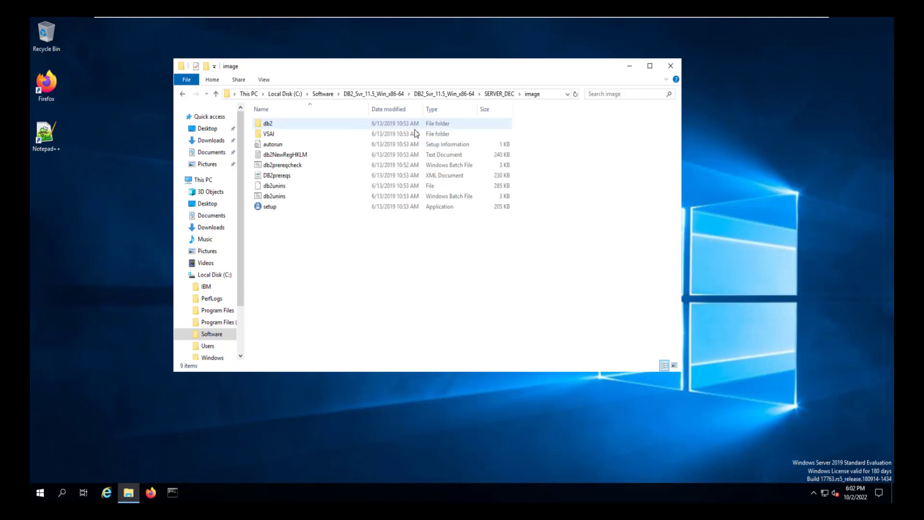
right_click(262, 206)
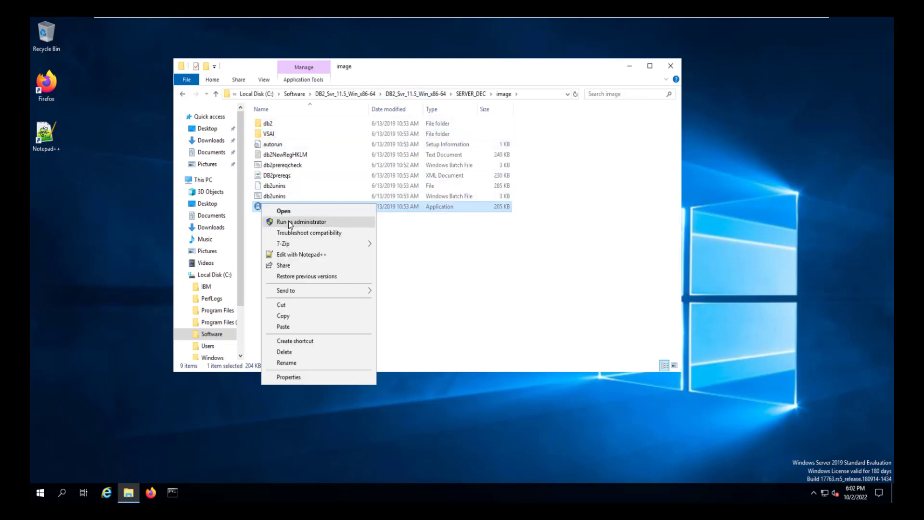
left_click(290, 223)
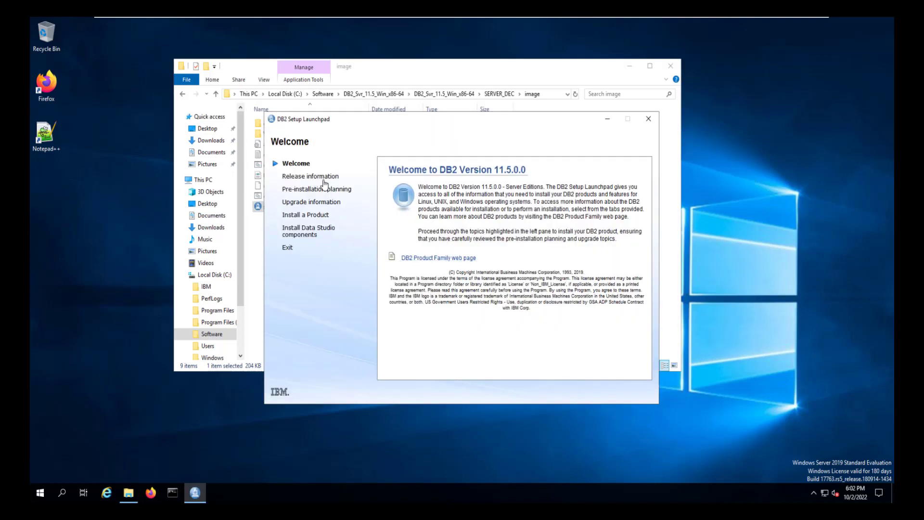
Start a new DB2 Server Edition installation from the launchpad's Install a Product page.
left_click(317, 216)
scroll(502, 269, "down", 10)
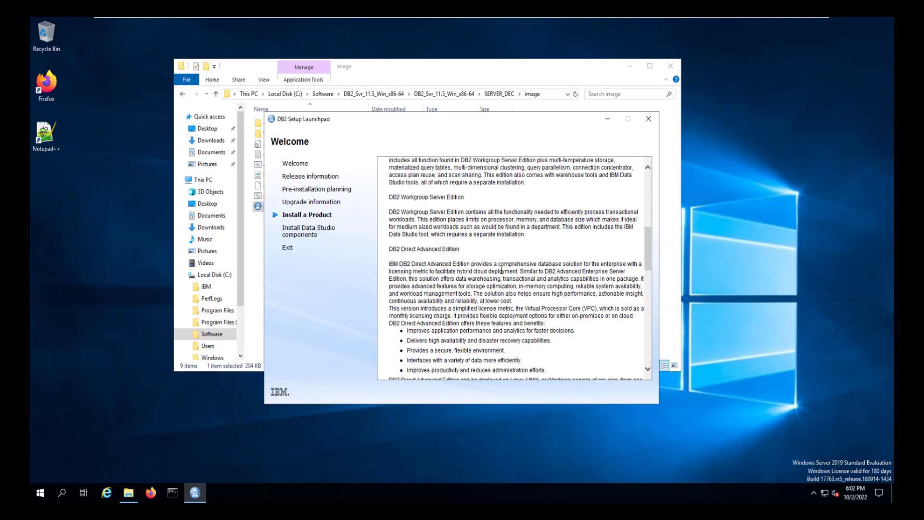
scroll(440, 268, "down", 4)
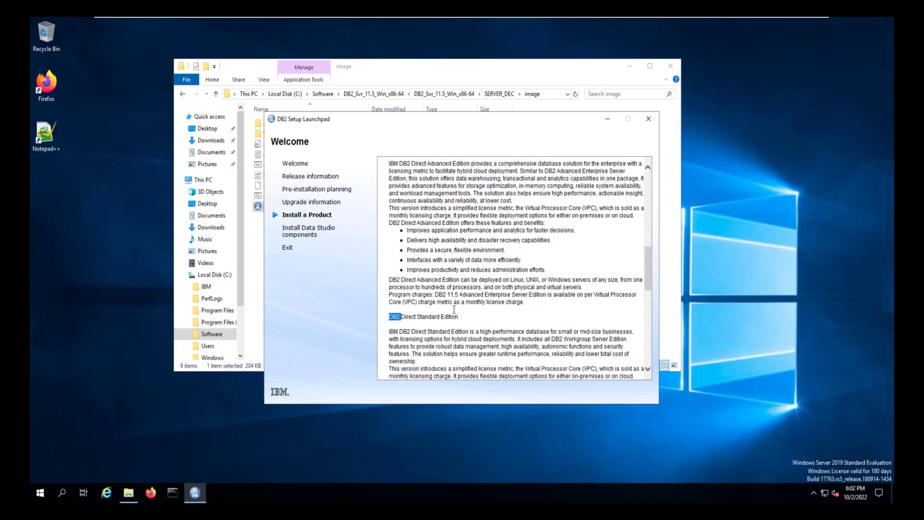
scroll(450, 311, "down", 10)
scroll(453, 310, "down", 1)
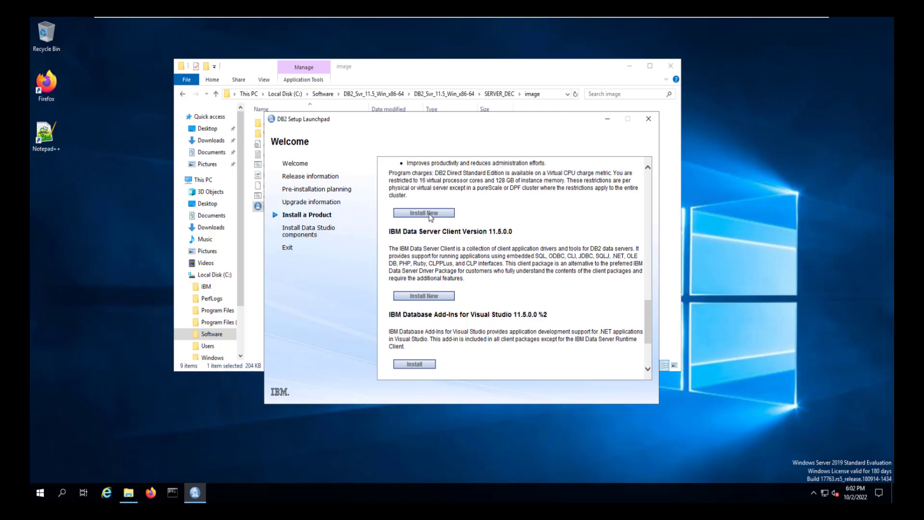
left_click(430, 213)
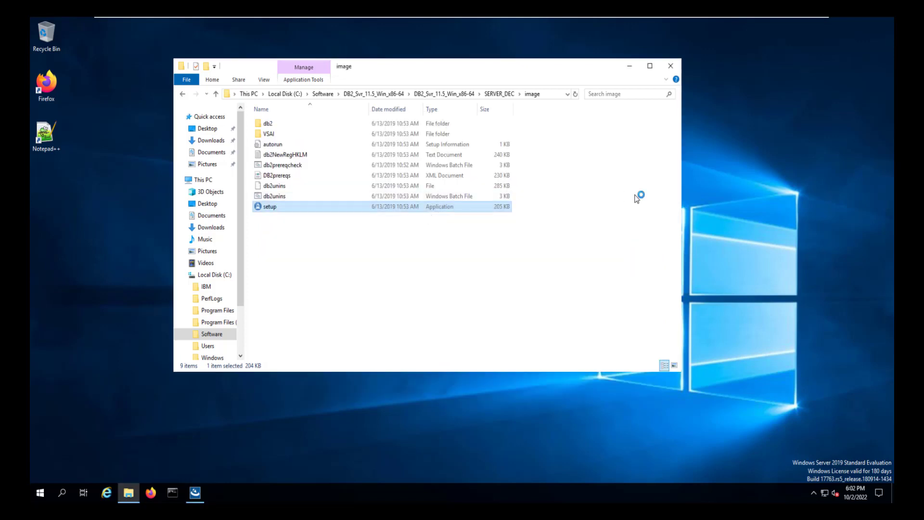
left_click(196, 492)
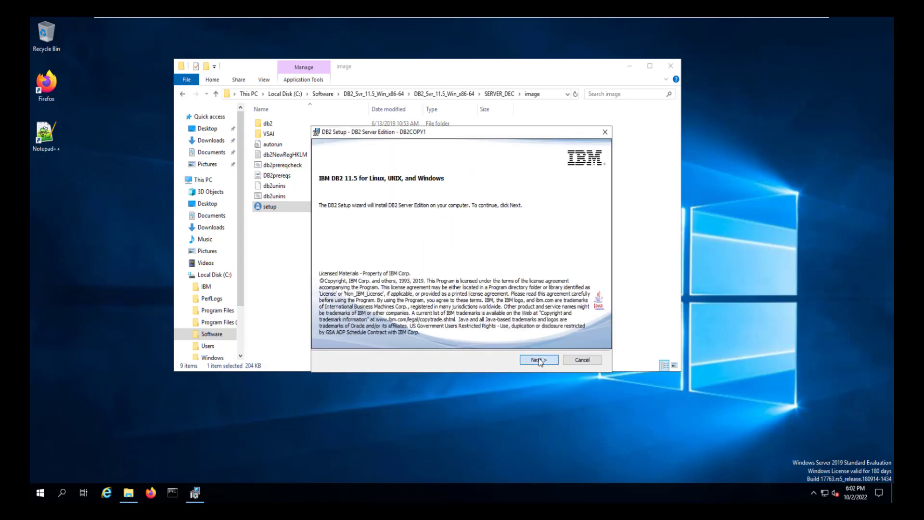
Accept the DB2 license and choose a typical install on this computer without a response file.
left_click(539, 358)
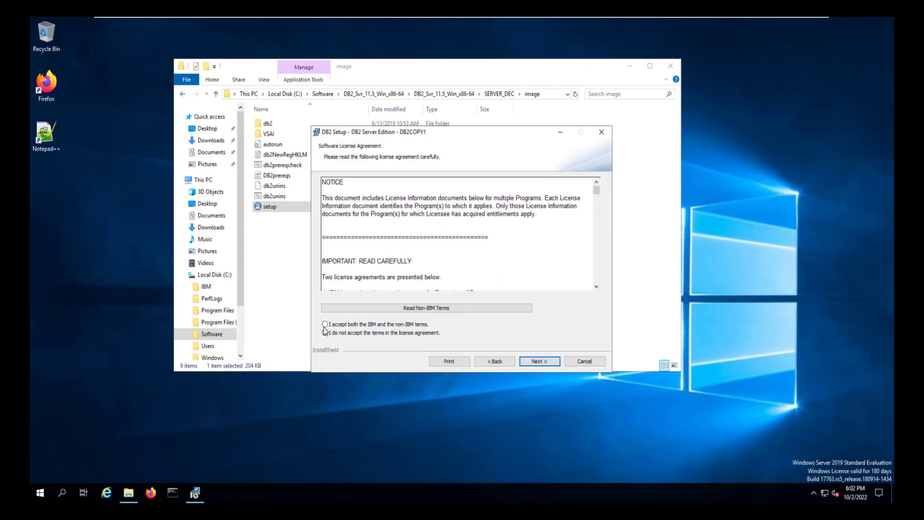
left_click(325, 325)
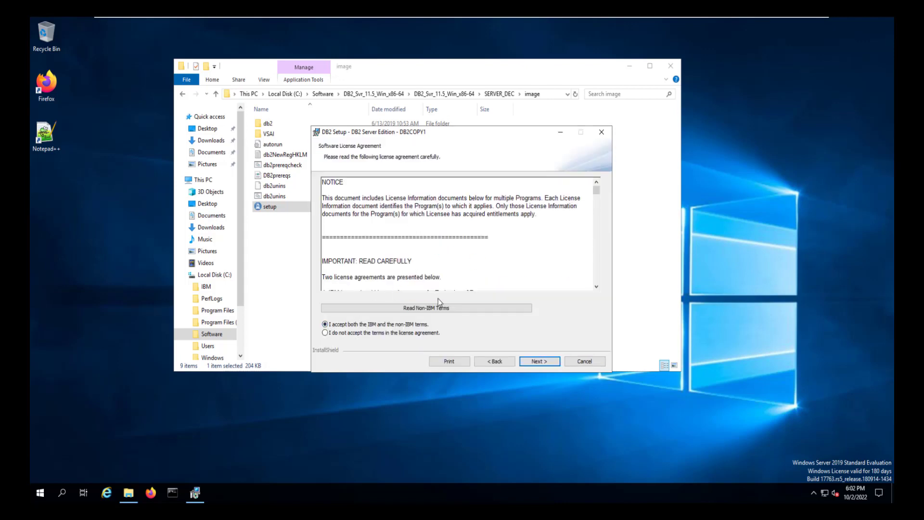
left_click(539, 362)
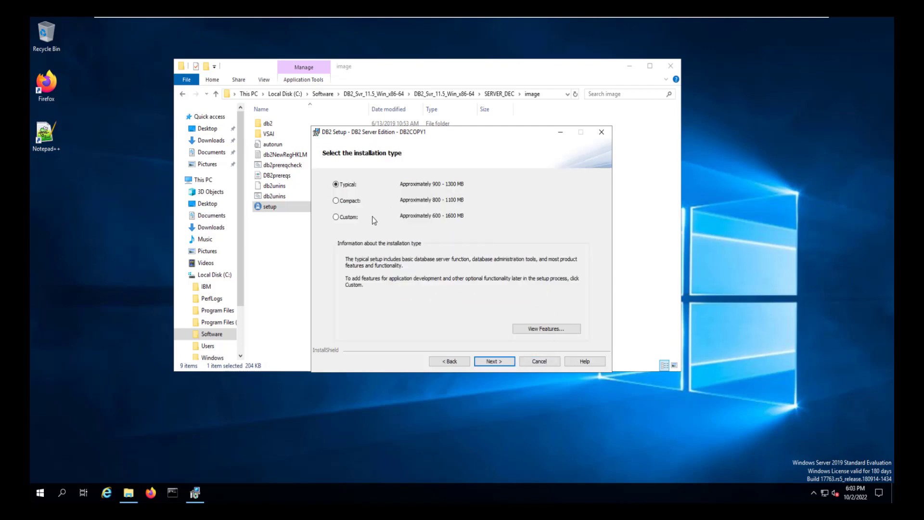
left_click(494, 362)
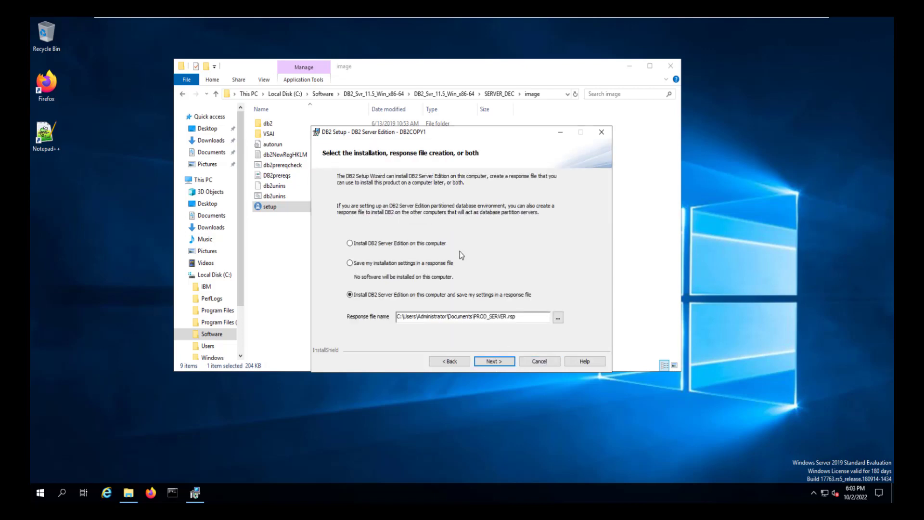
left_click(350, 243)
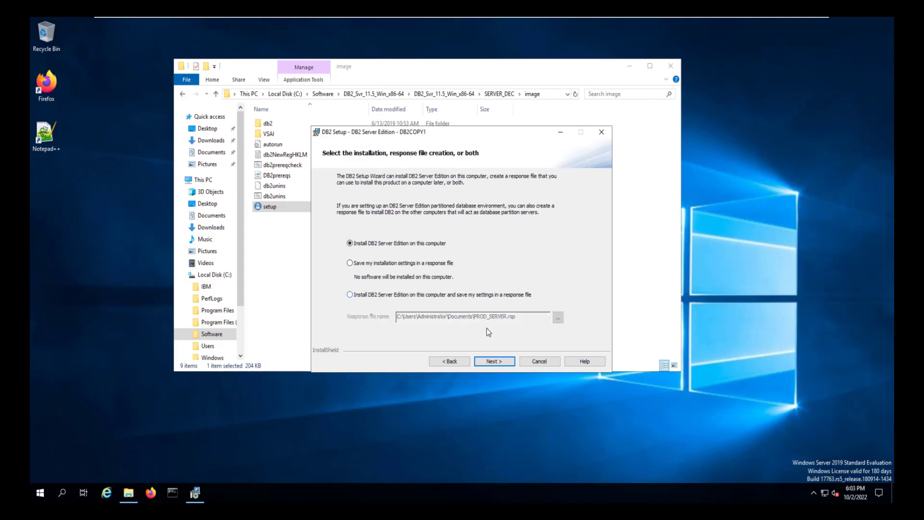
left_click(501, 363)
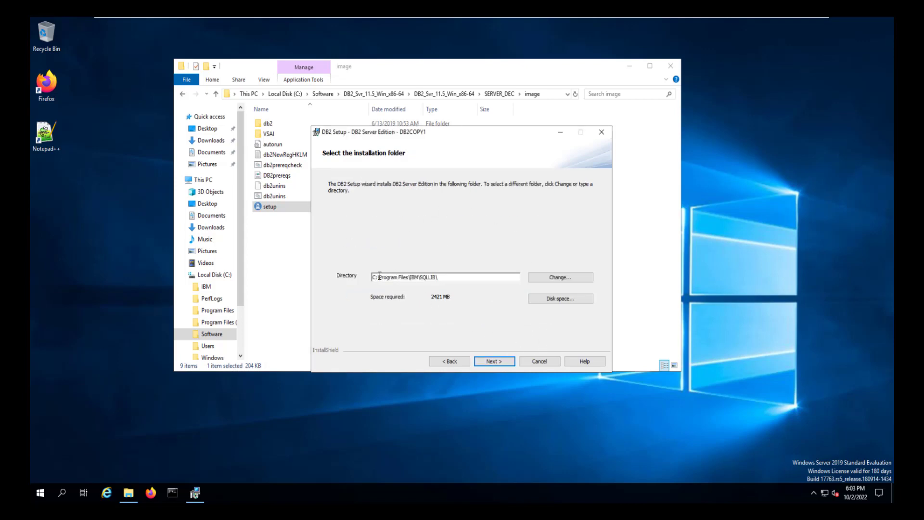
Keep DB2 in C:\IBM\SQLLIB\ and change the SSH server folder to C:\IBM\IBM SSH Server\.
left_click_drag(386, 276, 408, 280)
left_click(493, 360)
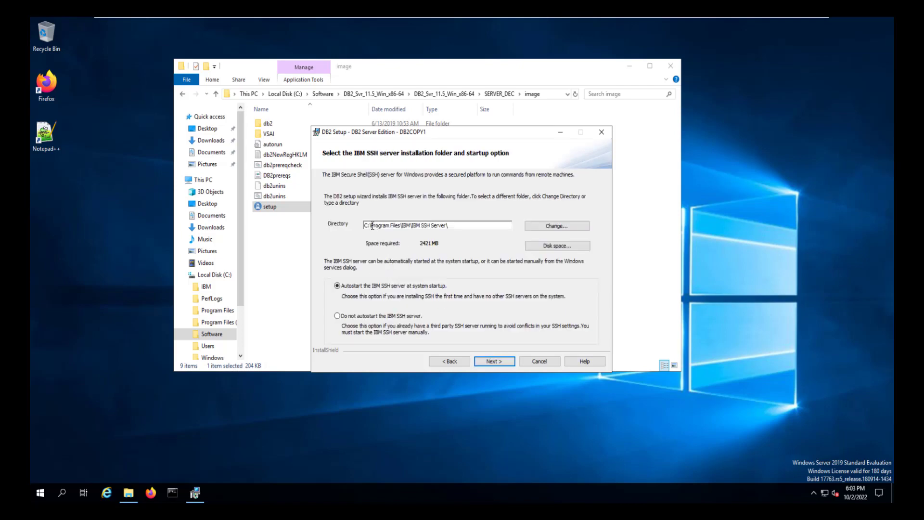
left_click_drag(374, 226, 400, 226)
key("Delete")
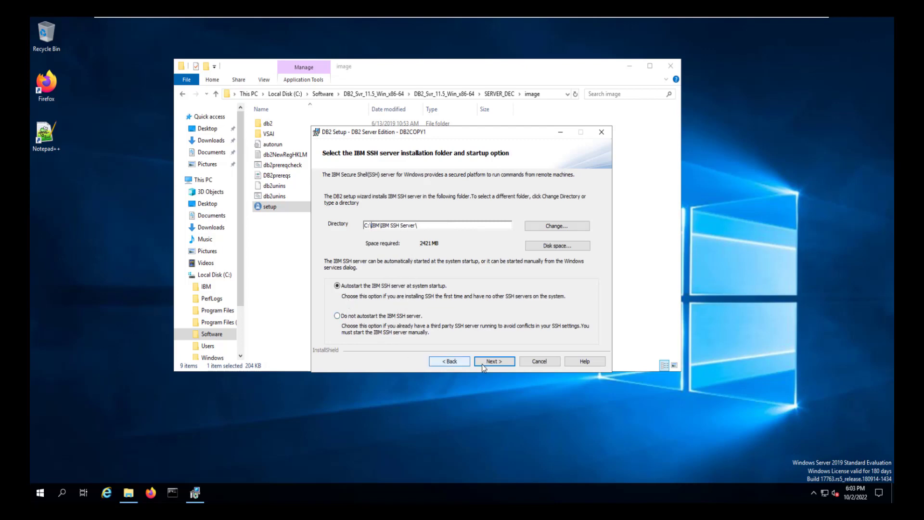
Enter the DAS account password, keep the default DB2 instance, and disable server notifications.
left_click(508, 364)
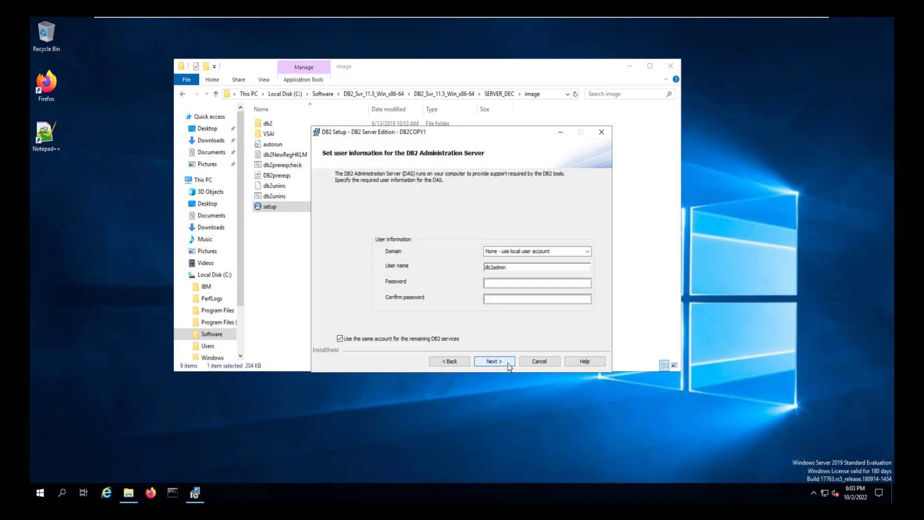
left_click(490, 282)
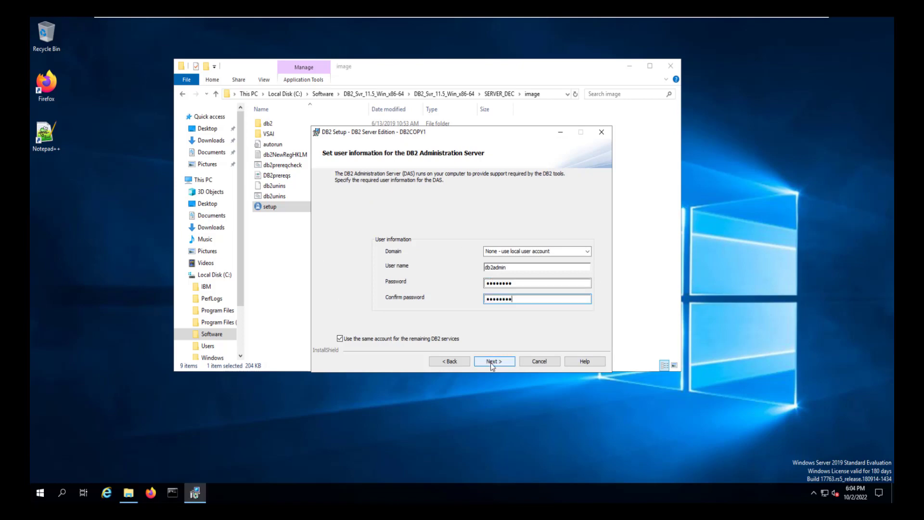
left_click(492, 362)
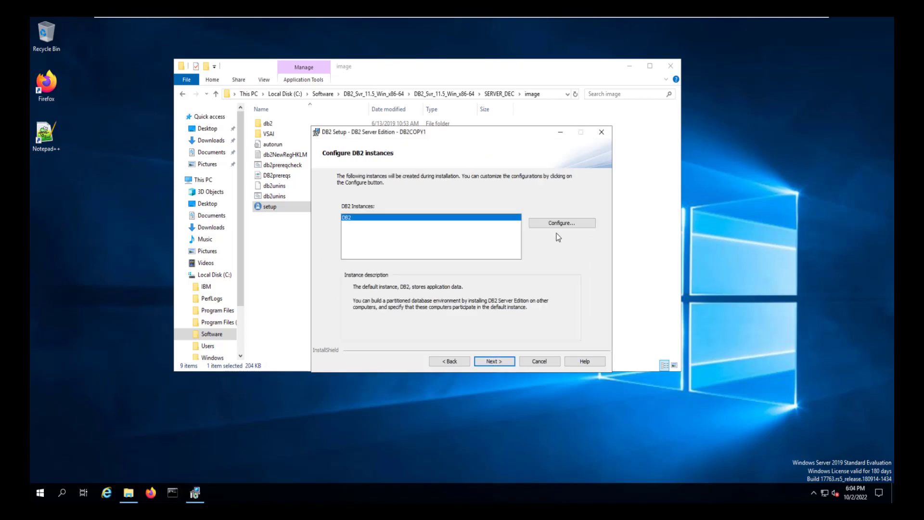
left_click(491, 362)
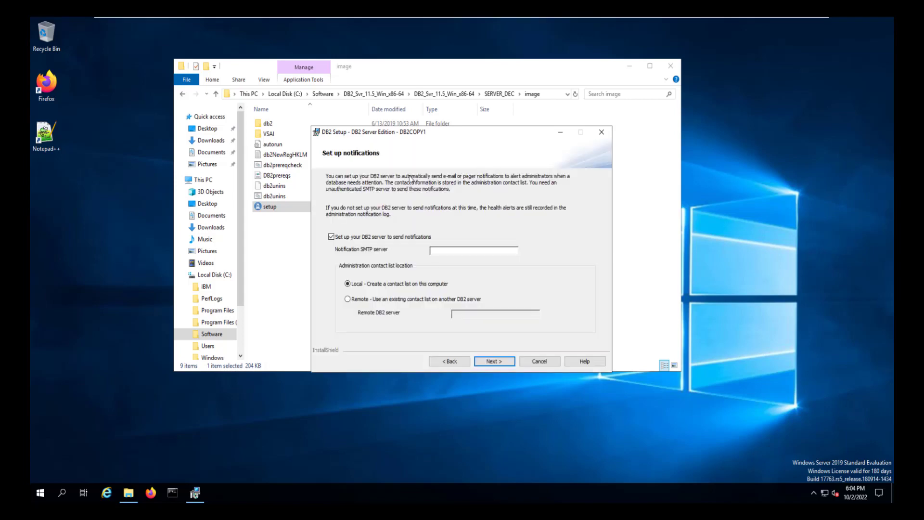
left_click(331, 236)
Keep the DB2ADMNS and DB2USERS groups, install DB2 Server Edition, and finish the wizard.
left_click(495, 361)
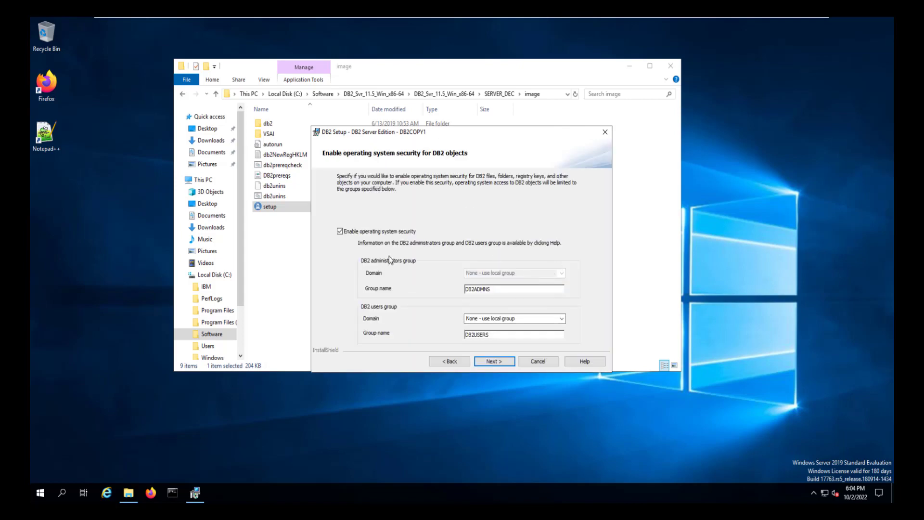
left_click(498, 365)
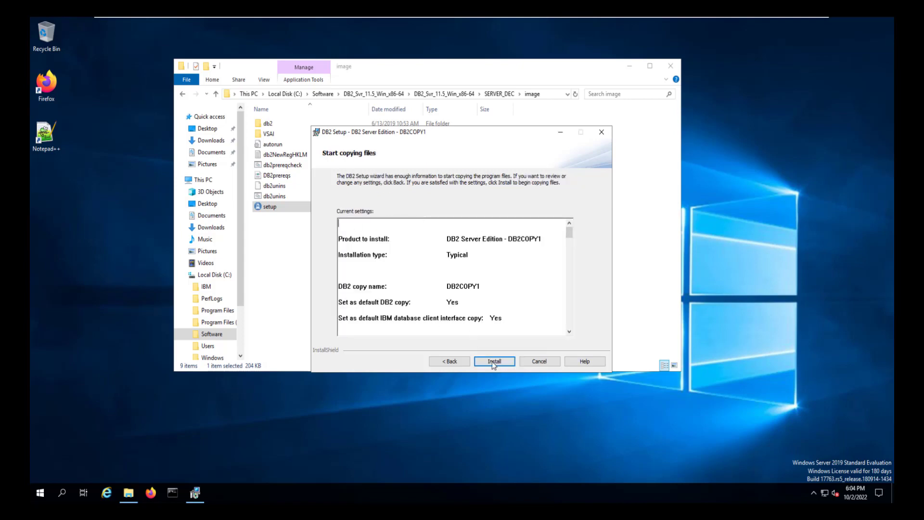
left_click(494, 362)
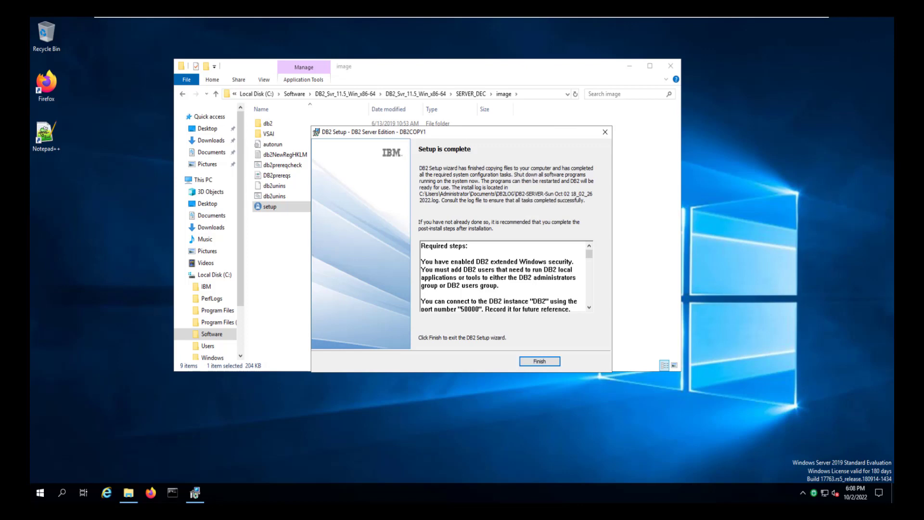
left_click(540, 363)
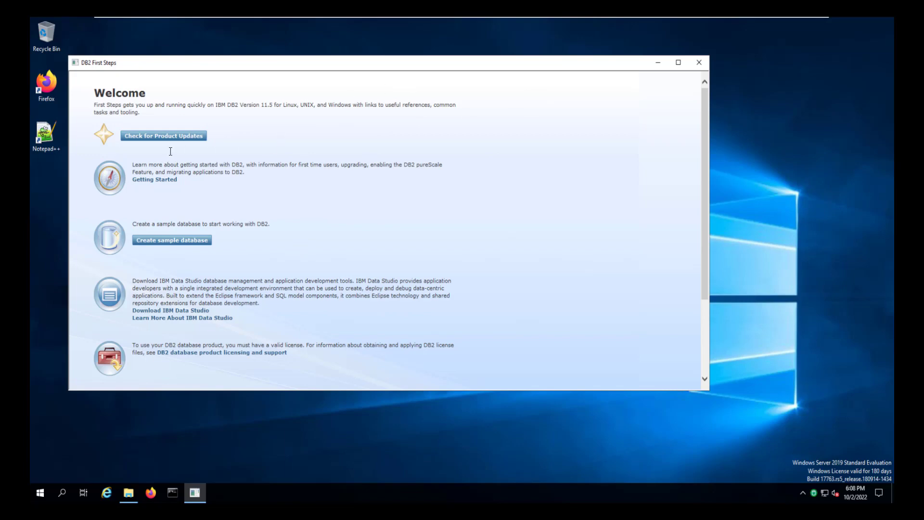
Close DB2 First Steps and run db2cmd from an administrator Command Prompt.
left_click(698, 62)
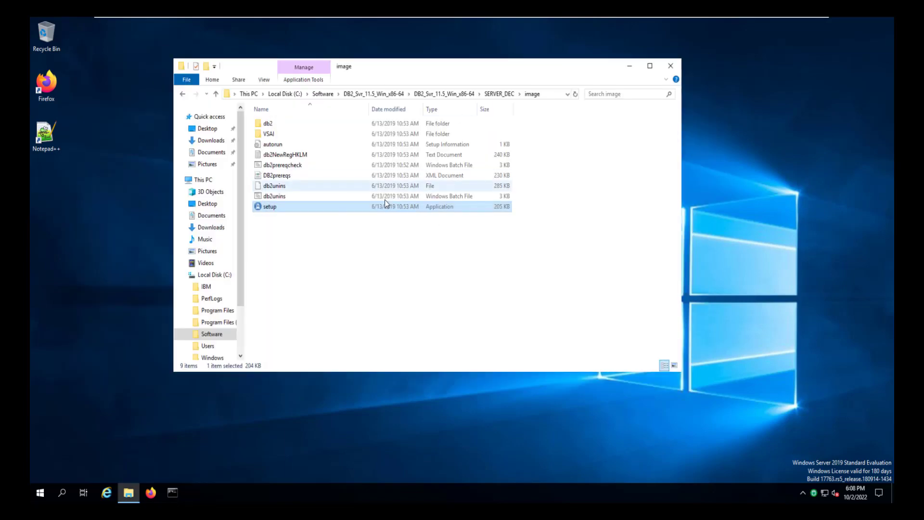
left_click(172, 492)
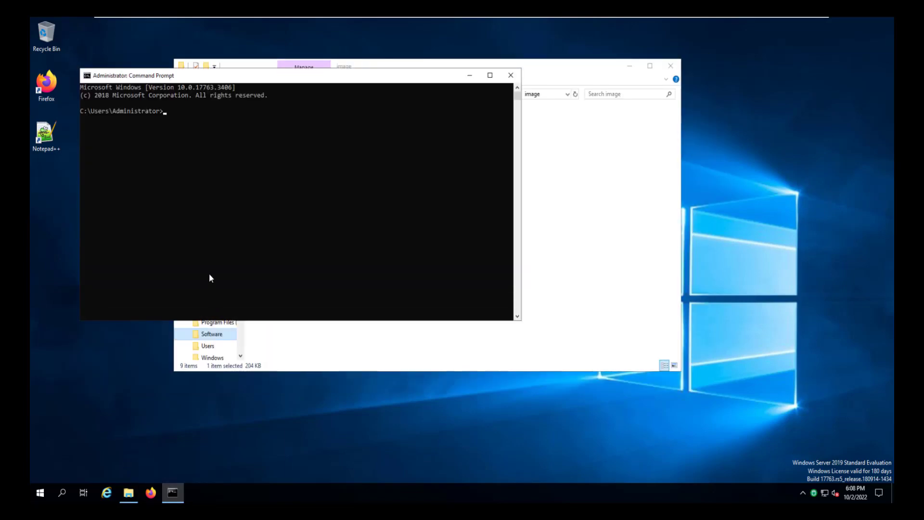
type("db2cmd")
key("Return")
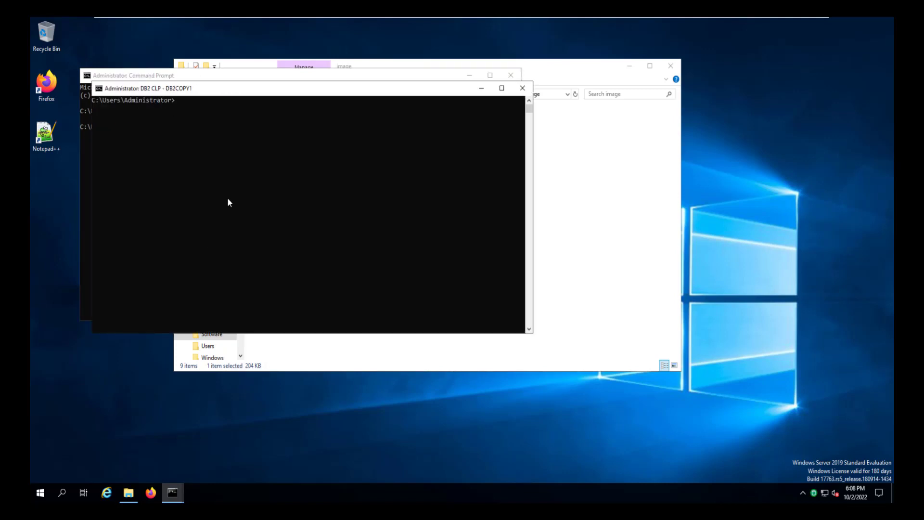
In the db2 prompt, create database ARTDATA with UTF-8 codeset and comment 'RLKS Administration/Usage Data'.
type("db2")
key("Return")
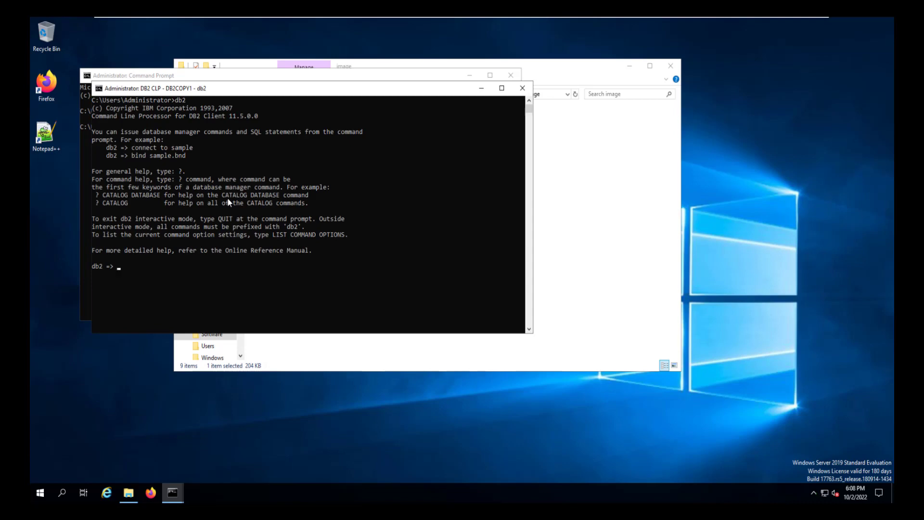
type("create datanase a")
key("BackSpace")
type("ARTDATA using codeset UTF-8 TERRITORY DE")
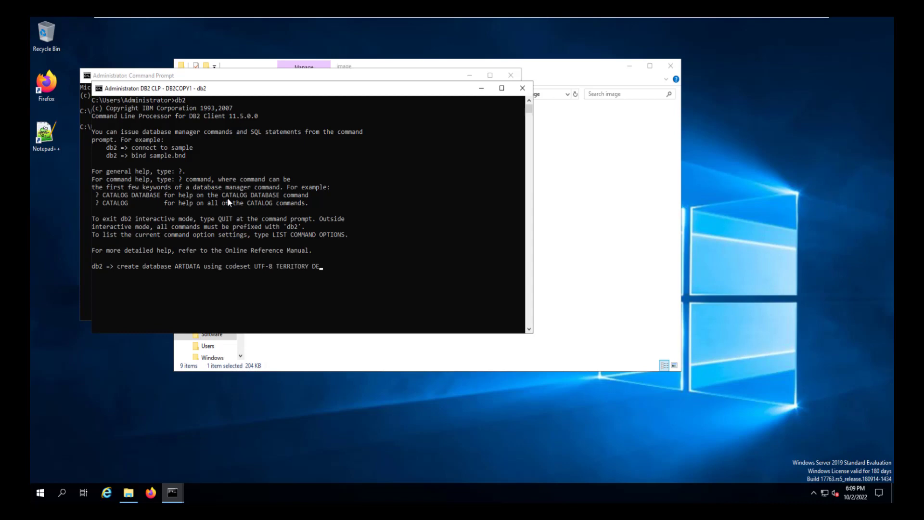
type("FAULT with")
key("BackSpace")
type("/Usa")
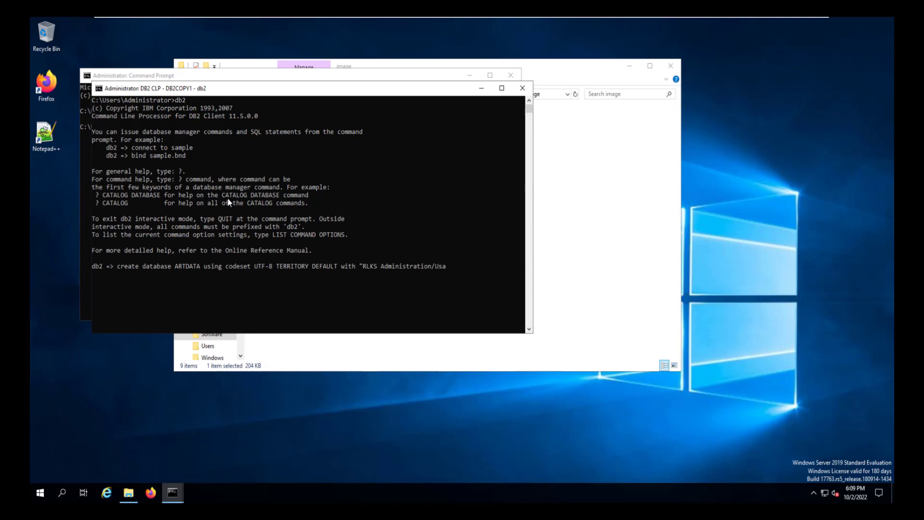
type("ge Data\"")
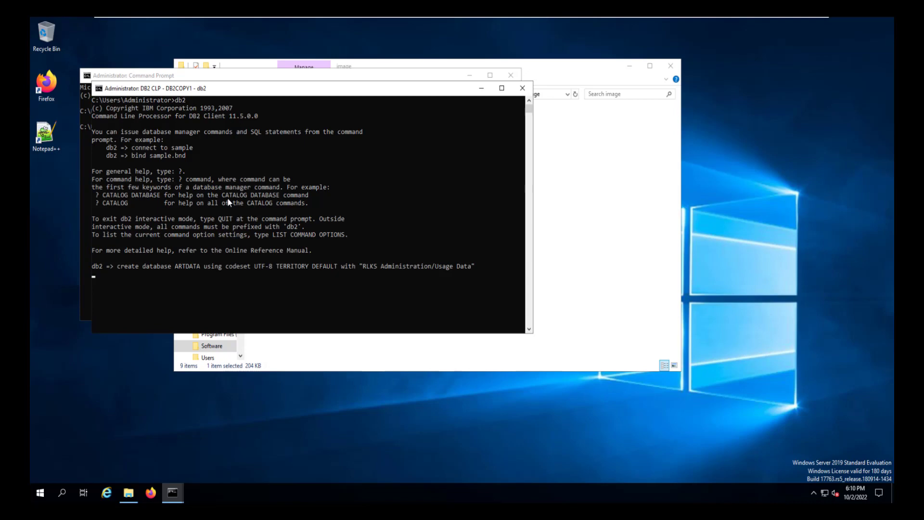
Quit the DB2 prompt and exit the command windows.
type("quit")
key("Return")
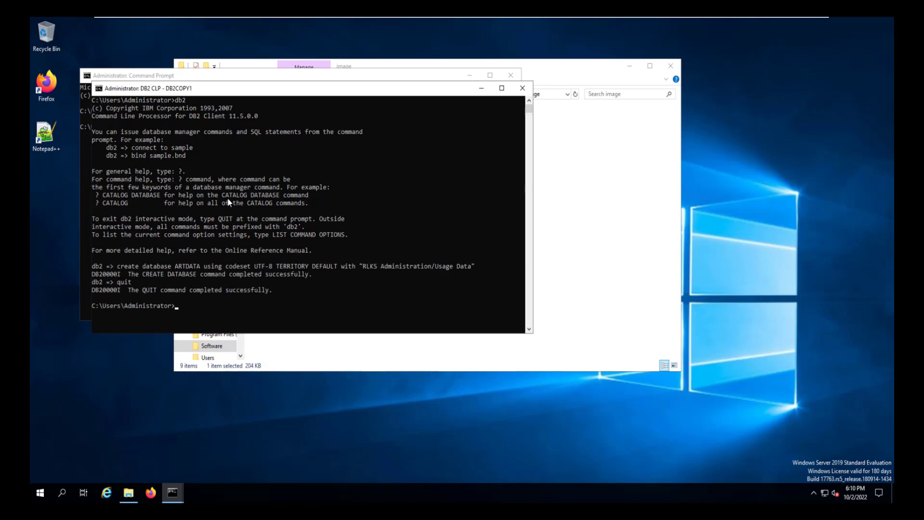
type("exit")
key("Return")
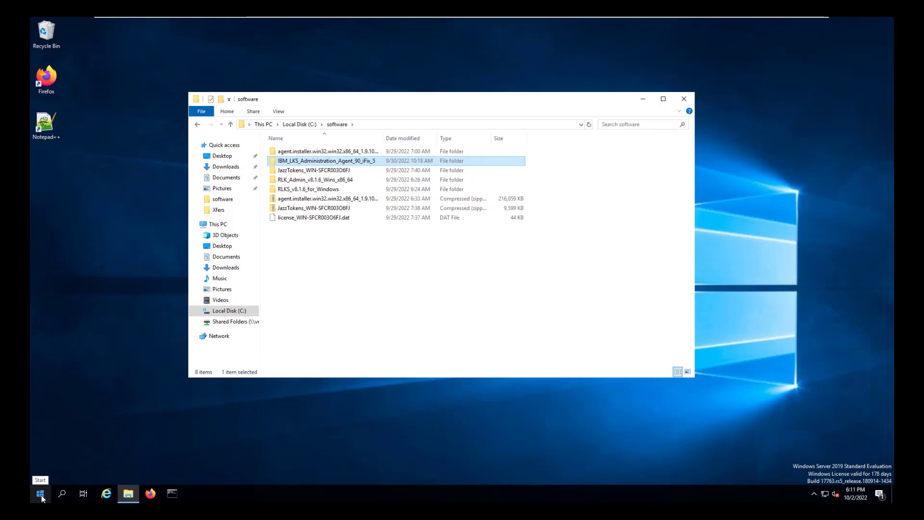
Launch IBM Installation Manager from the Start menu's IBM Installation Manager group.
left_click(41, 494)
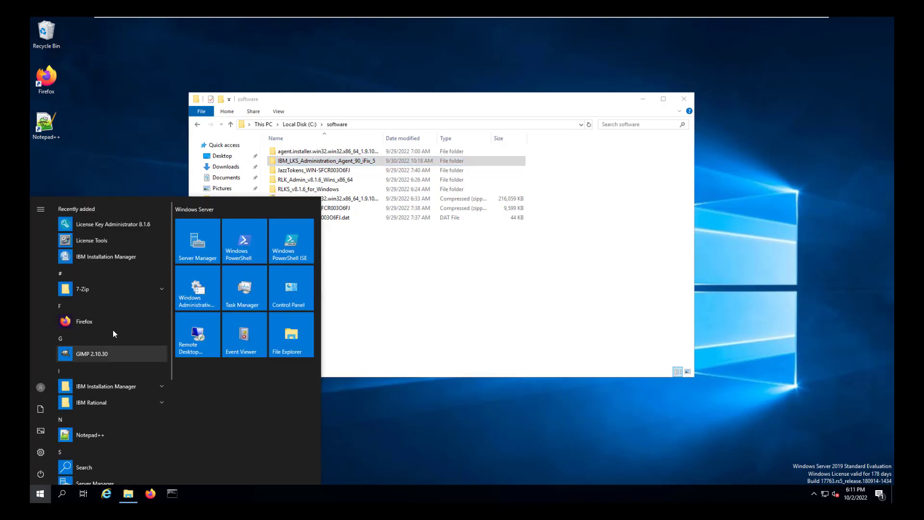
left_click(115, 384)
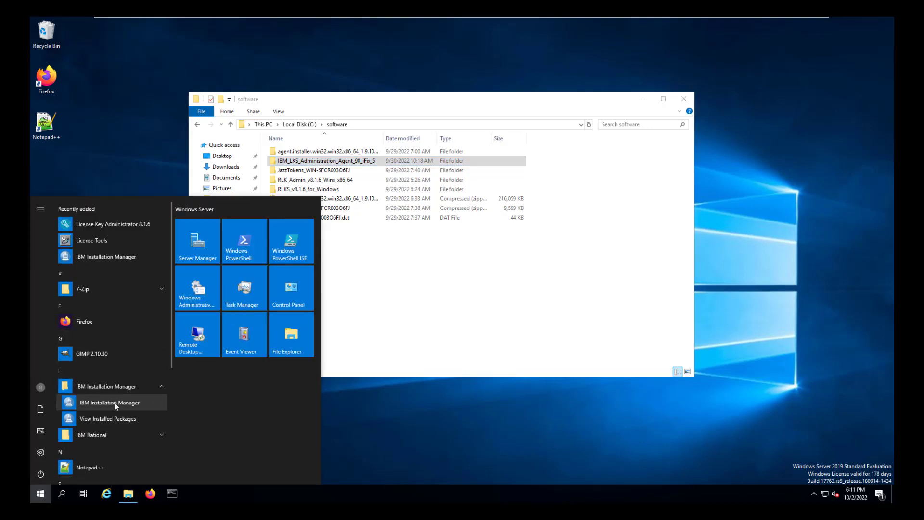
left_click(114, 403)
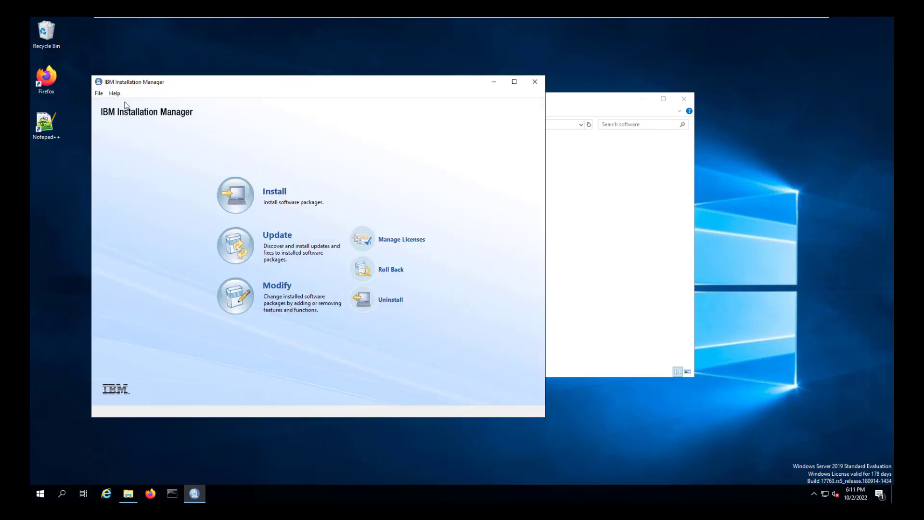
Check the Installation Manager preferences and return to the main page.
left_click(99, 93)
left_click(123, 150)
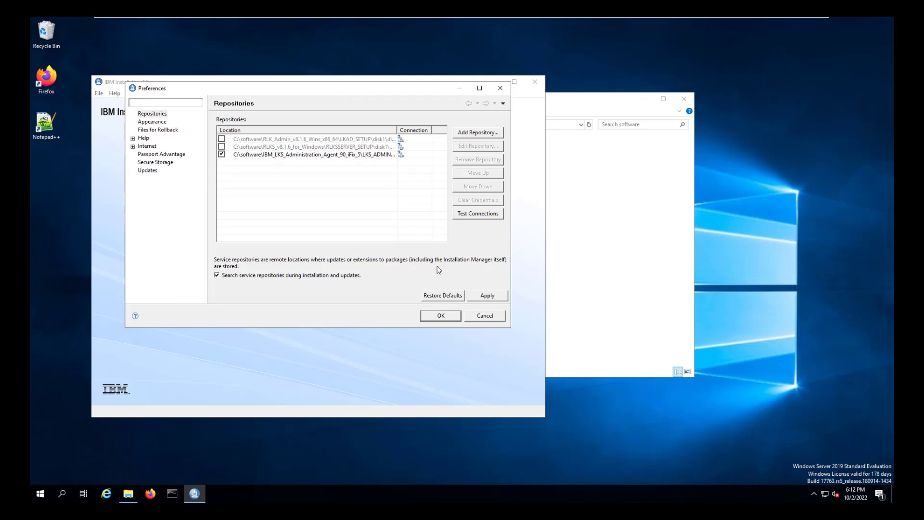
left_click(438, 316)
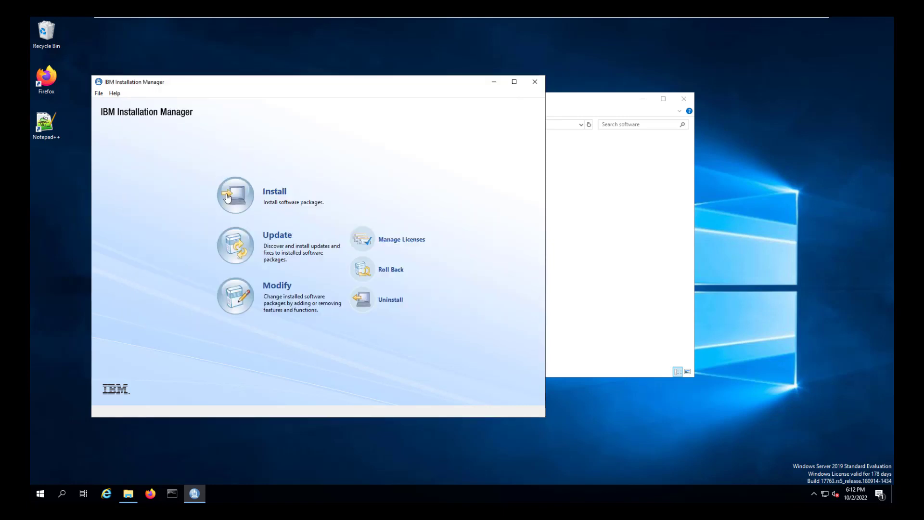
Select License Key Server Administration Agent Version 9.0 for install and accept its license.
left_click(262, 215)
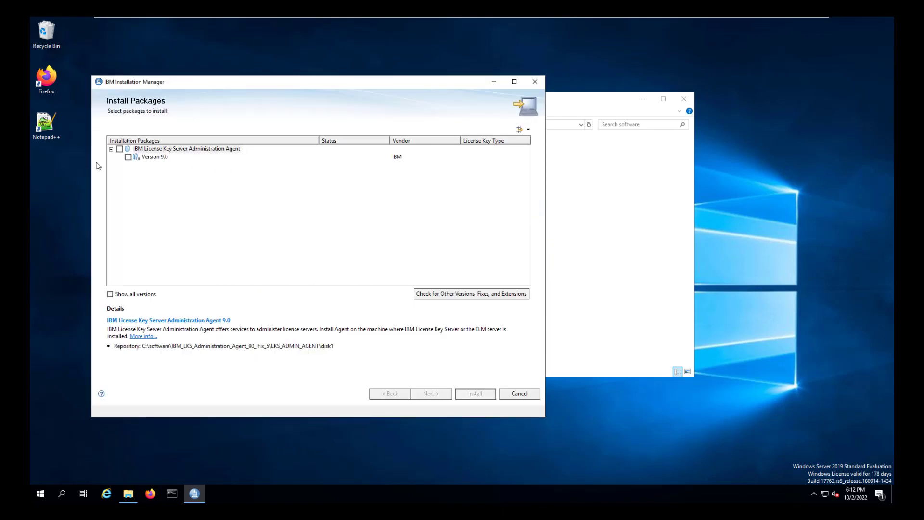
left_click(128, 157)
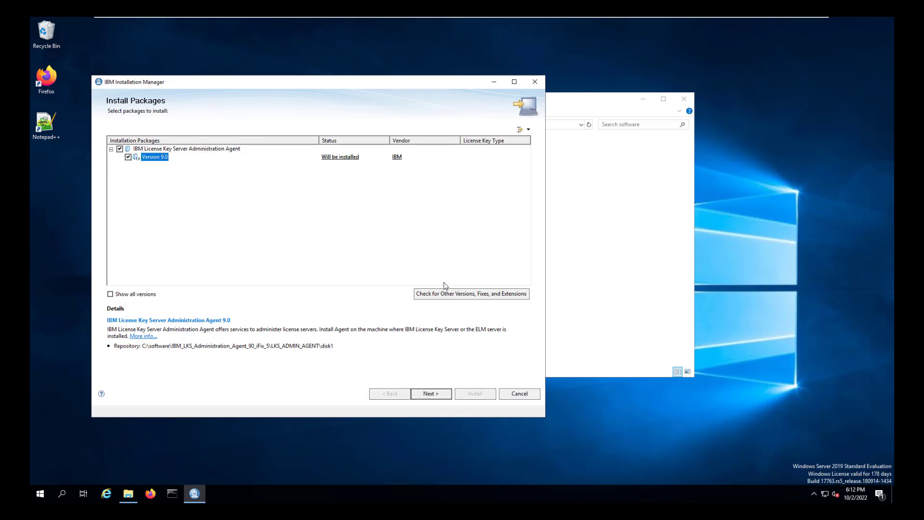
left_click(431, 393)
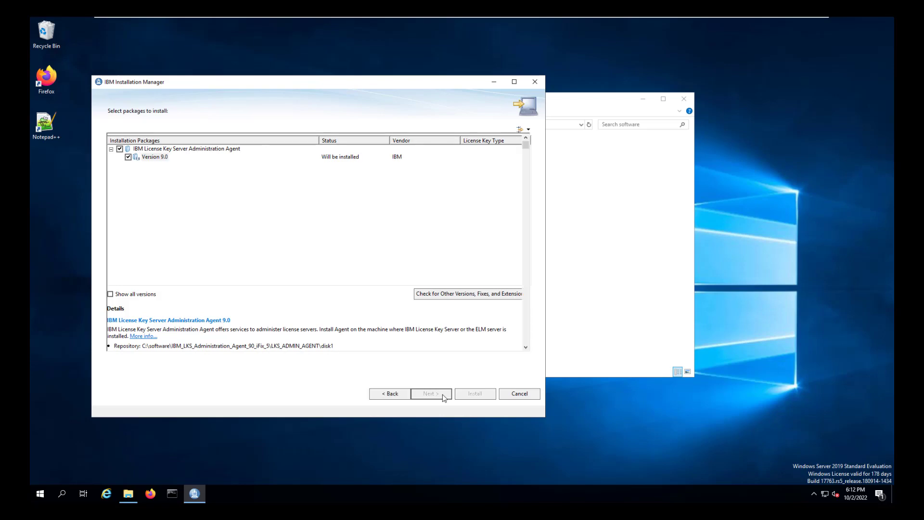
left_click(114, 359)
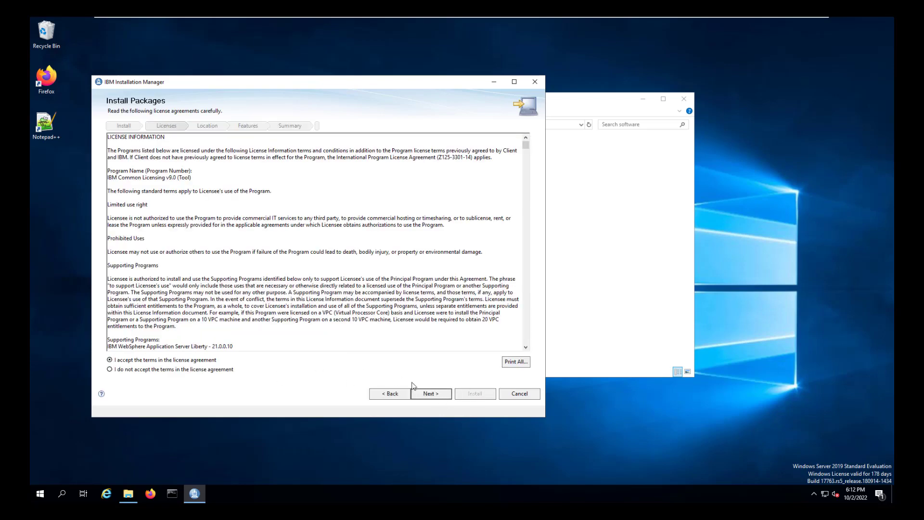
left_click(429, 393)
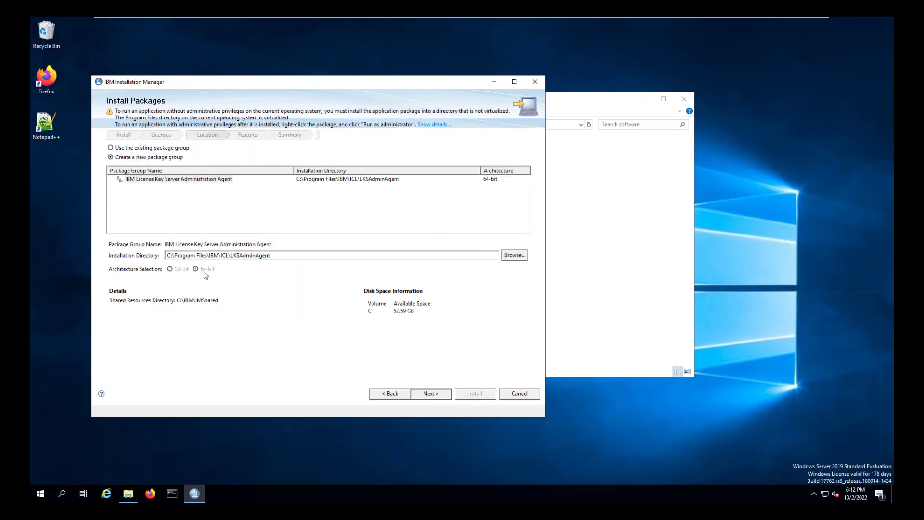
Change the installation directory to C:\IBM\ICL\LKSAdminAgent by removing Program Files.
left_click_drag(175, 256, 210, 259)
key("BackSpace")
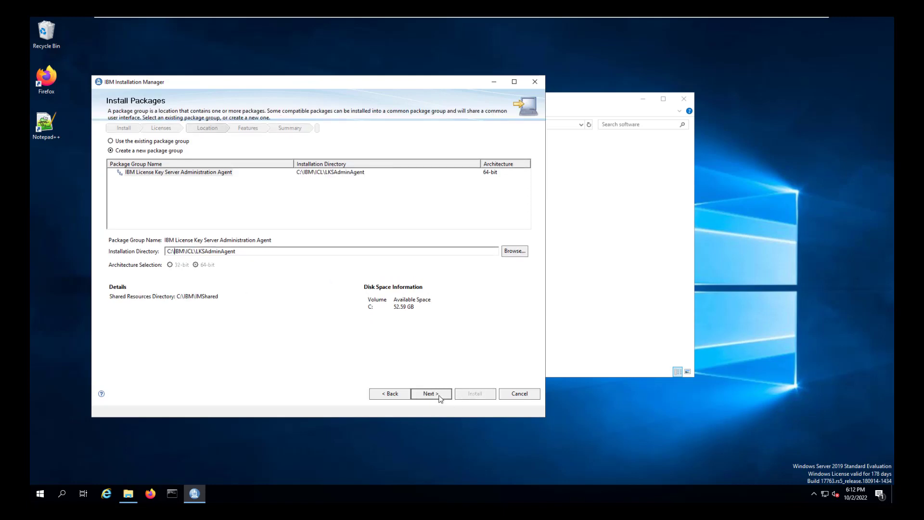
left_click(439, 395)
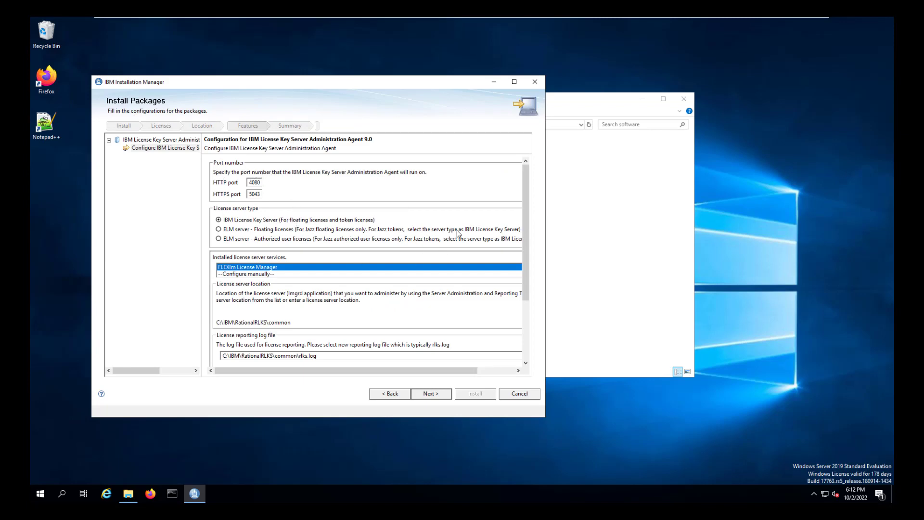
Keep the default agent ports HTTP 4080 and HTTPS 5043 and start the installation.
left_click_drag(527, 195, 536, 286)
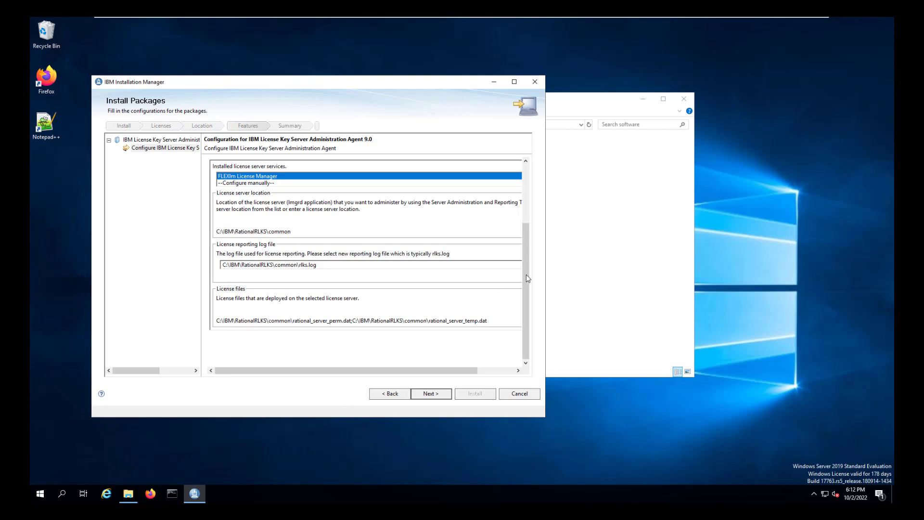
scroll(529, 276, "up", 5)
left_click(430, 393)
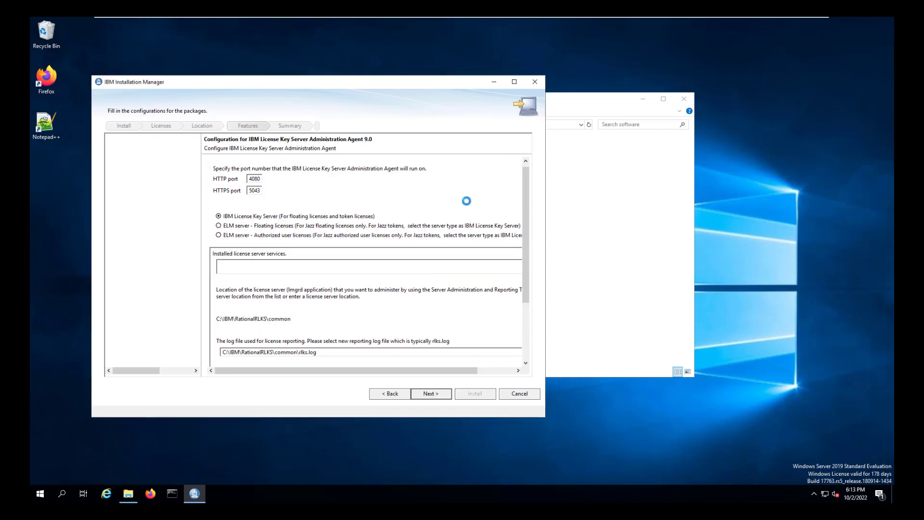
left_click(473, 394)
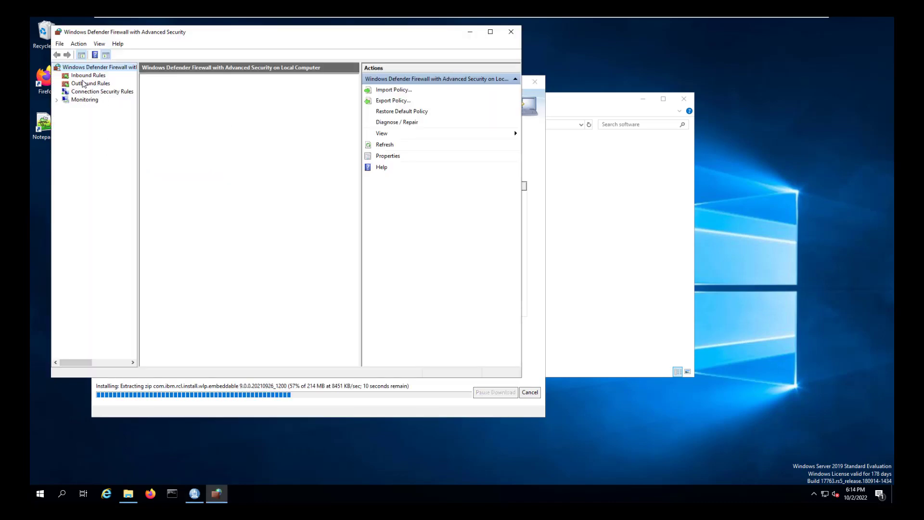
Verify the LKS inbound rule allows TCP 27000, 27001, 5043 and 4080, then close the firewall.
left_click(88, 75)
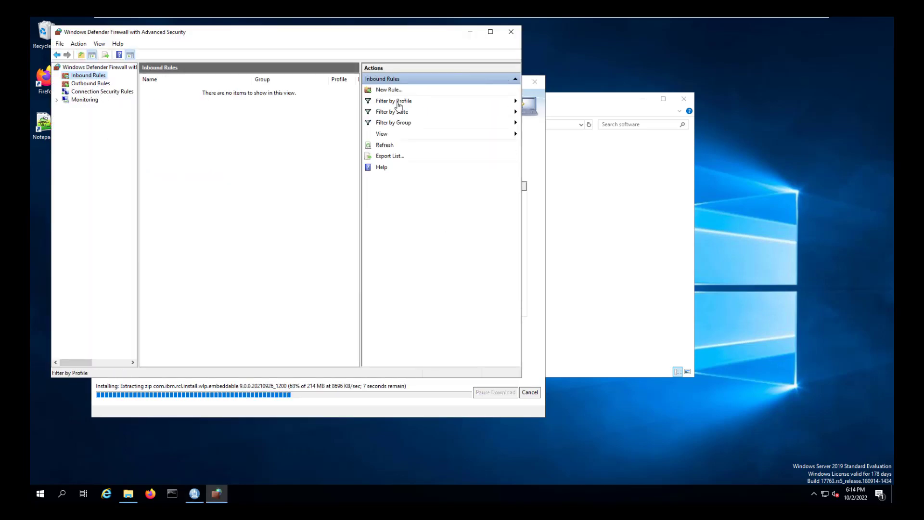
double_click(154, 105)
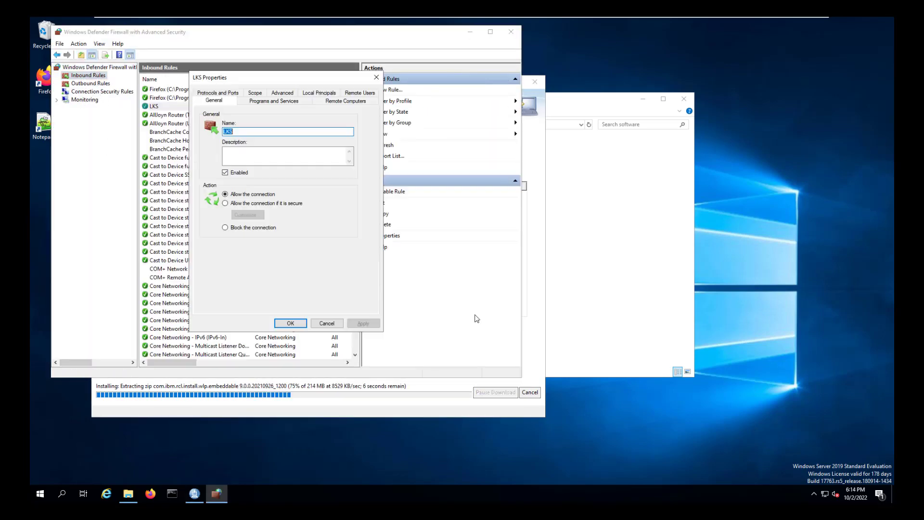
left_click(228, 93)
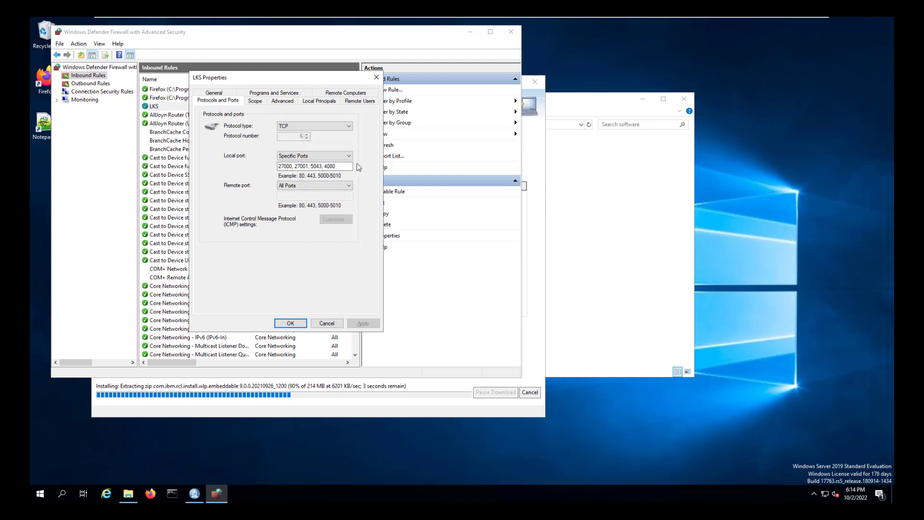
left_click(291, 323)
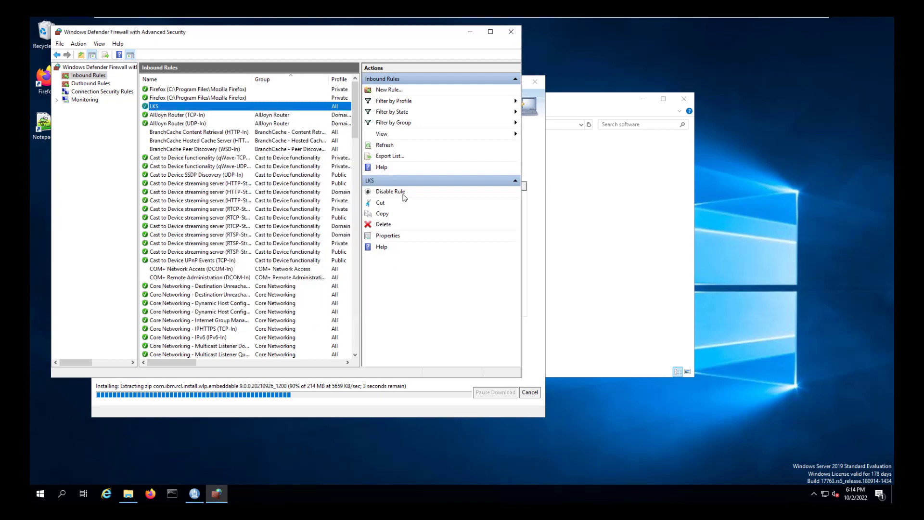
left_click(510, 32)
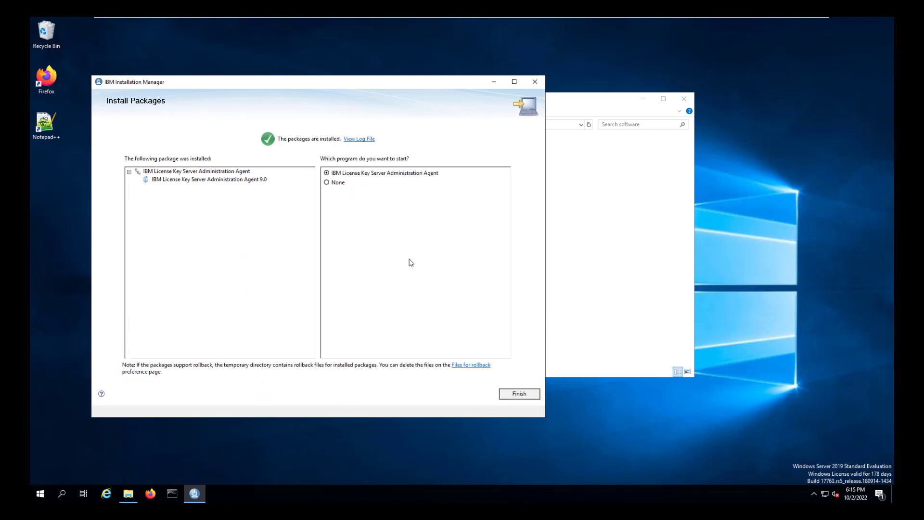
Finish the agent installation and close Installation Manager and the software folder window.
left_click(326, 182)
left_click(519, 393)
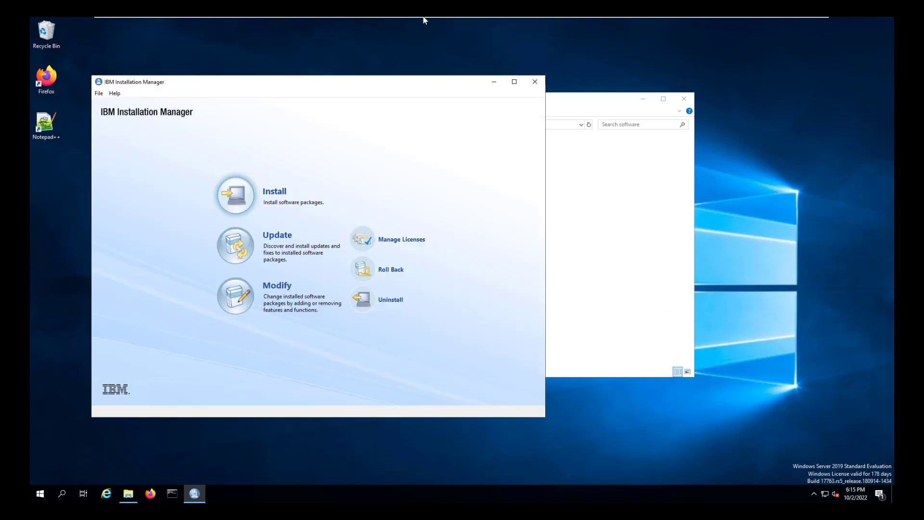
left_click(534, 81)
left_click(684, 96)
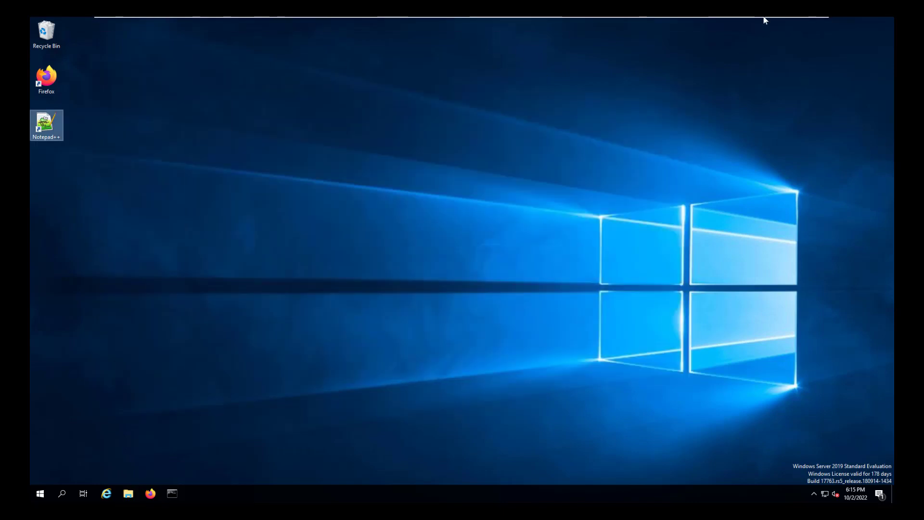
left_click(784, 22)
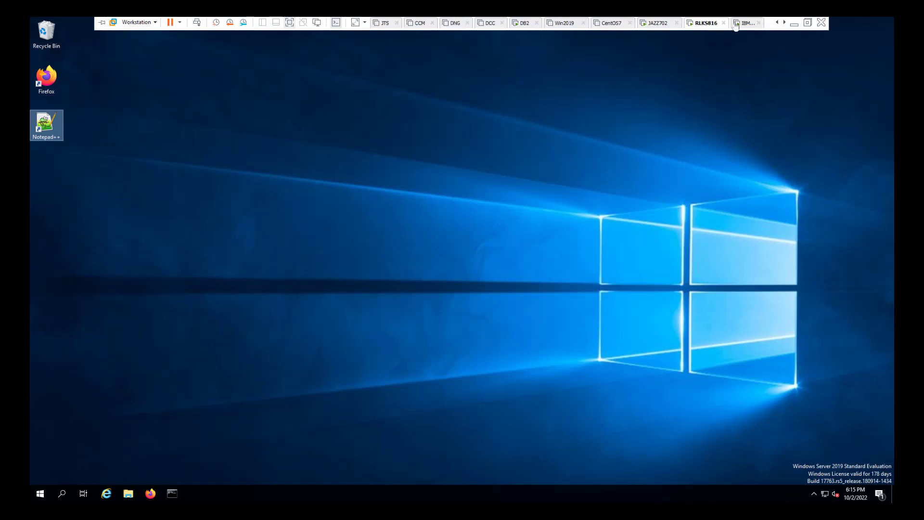
On the IBMLKSART9 machine, open the LKS tool's software folder and launch IBM Installation Manager.
left_click(745, 22)
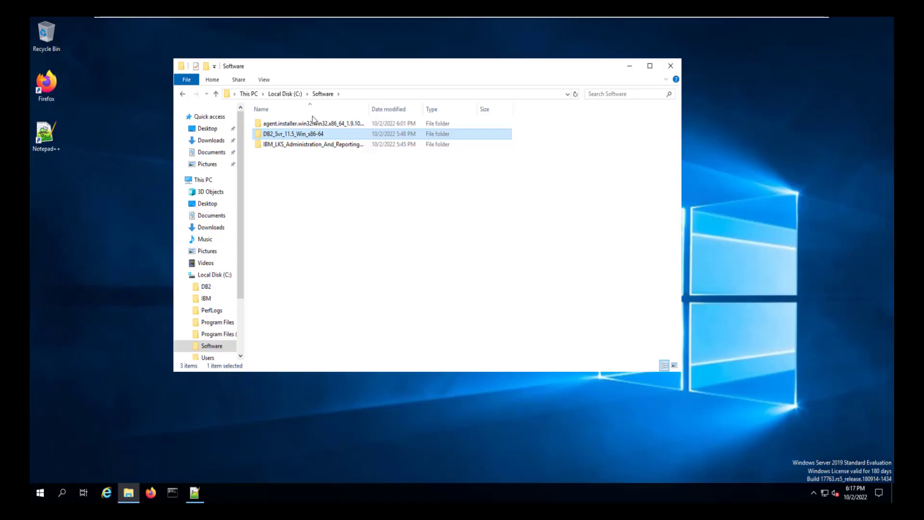
left_click(286, 146)
double_click(286, 147)
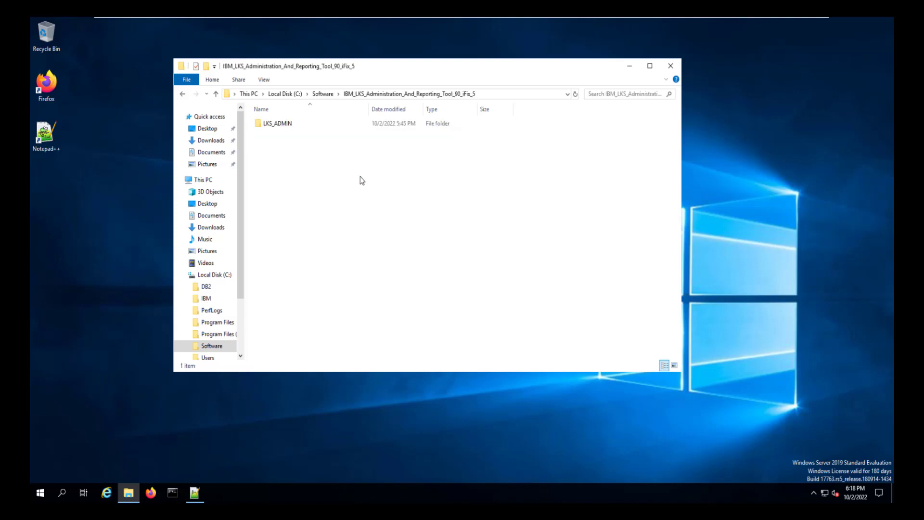
left_click(41, 491)
left_click(106, 353)
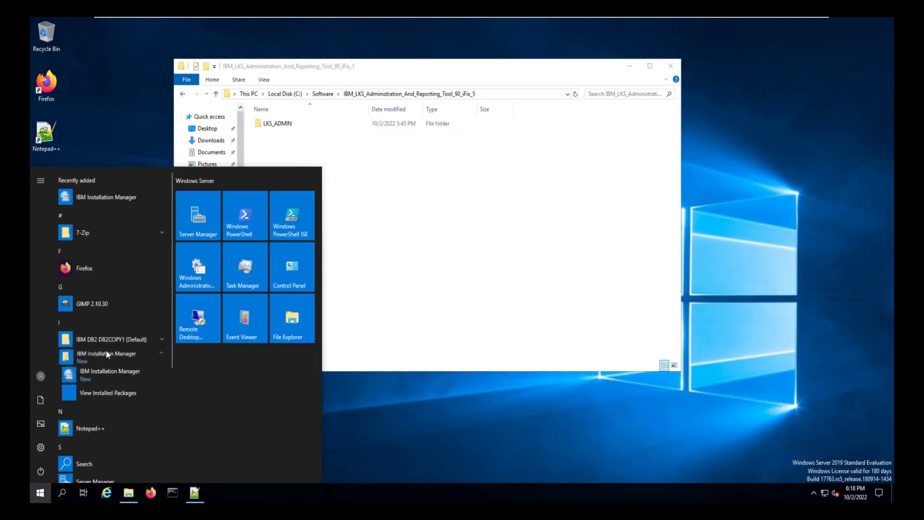
left_click(116, 372)
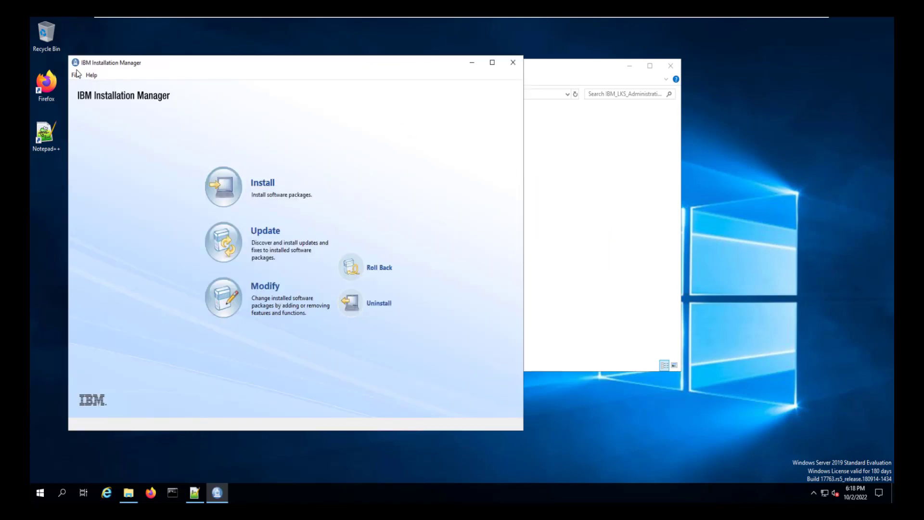
Add C:\Software\IBM_LKS_Administration_And_Reporting_Tool_90_iFix_5\LKS_ADMIN\disk1\diskTag.inf as a repository.
left_click(76, 75)
left_click(91, 137)
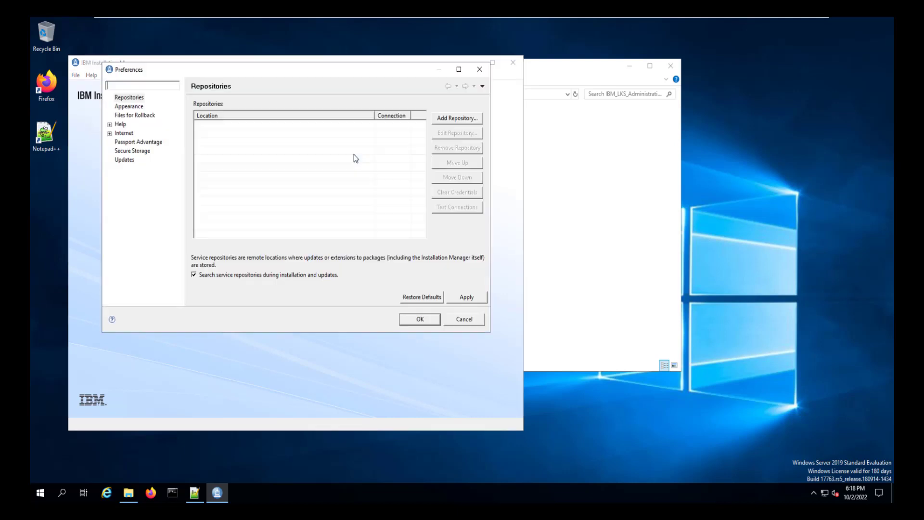
left_click(448, 118)
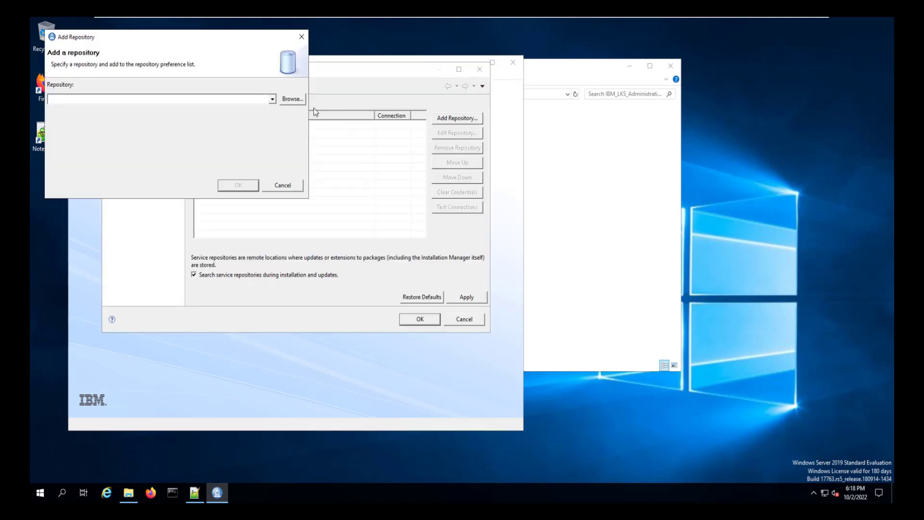
left_click(292, 99)
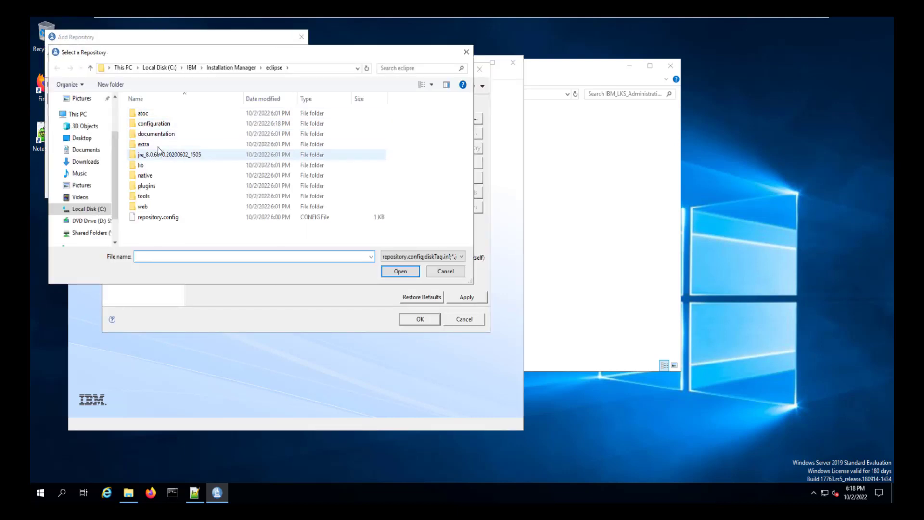
left_click(87, 209)
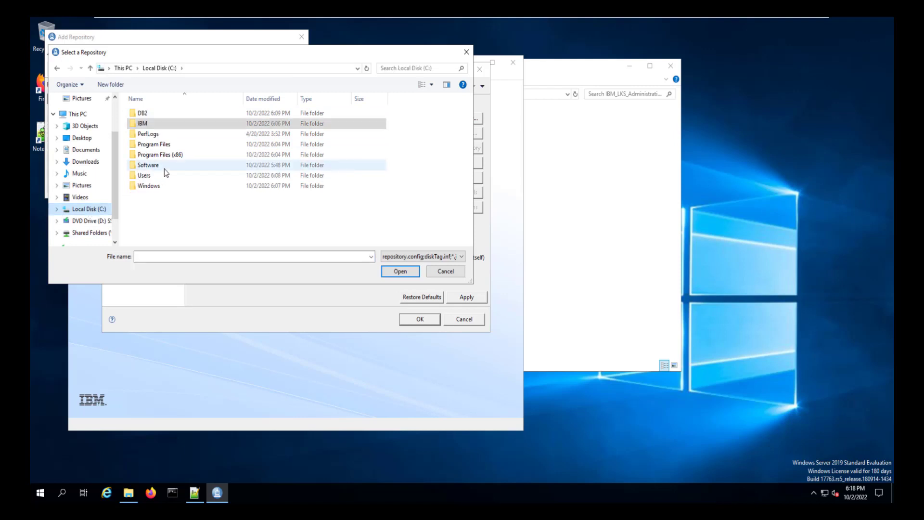
double_click(164, 167)
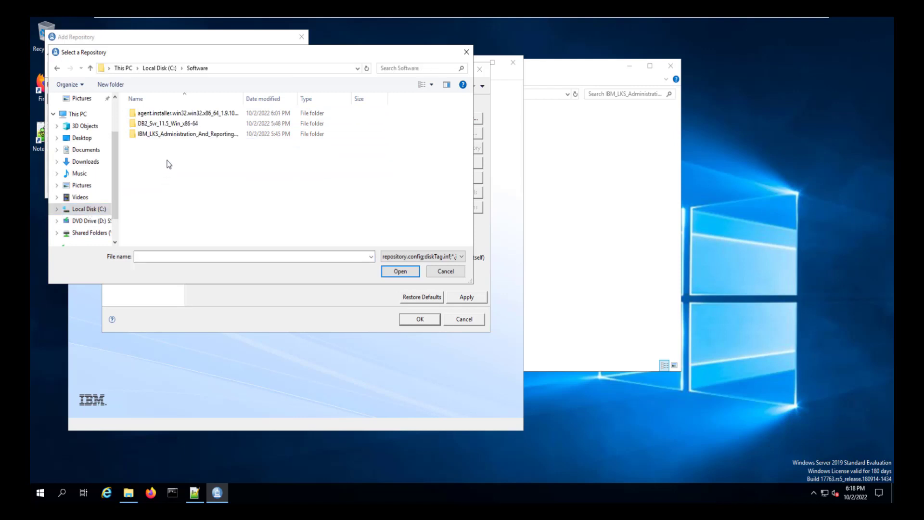
double_click(172, 134)
double_click(161, 117)
left_click(143, 115)
key("Return")
left_click(148, 146)
double_click(150, 146)
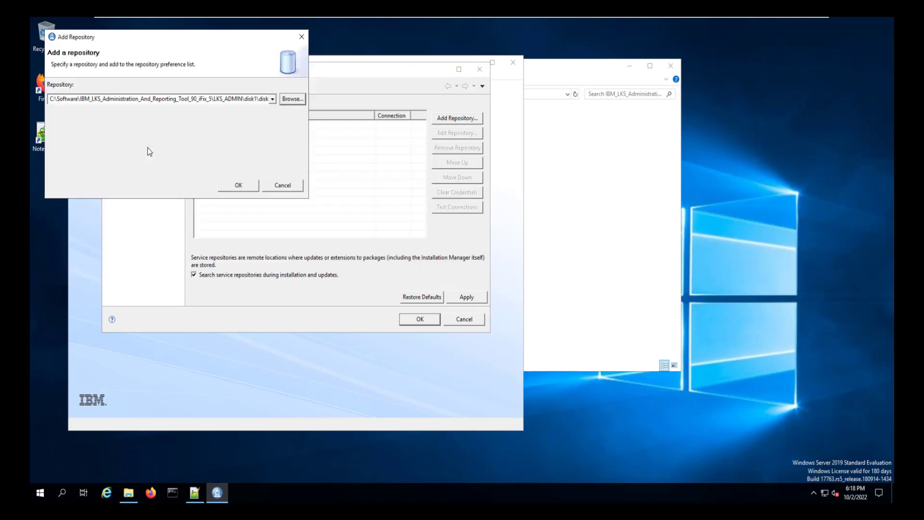
left_click(239, 186)
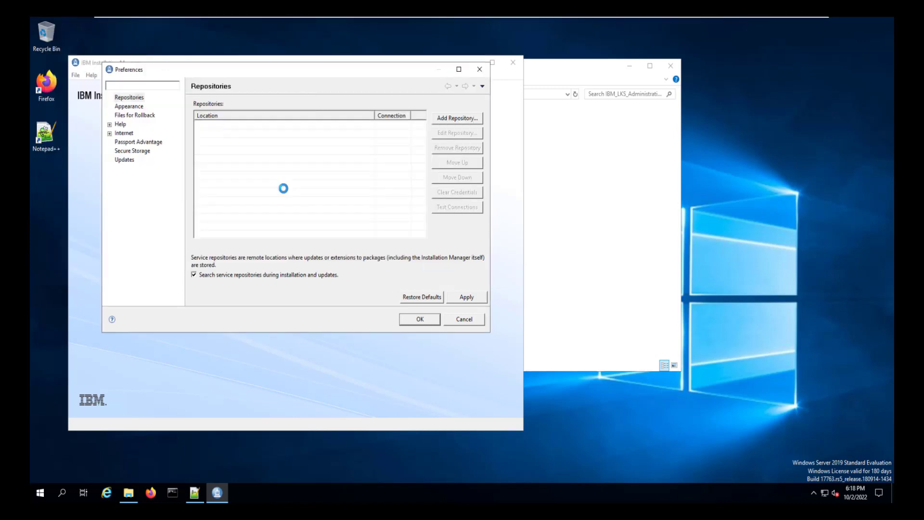
Select License Key Server Administration and Reporting Tool Version 9.0 and accept its license.
left_click(411, 313)
left_click(295, 180)
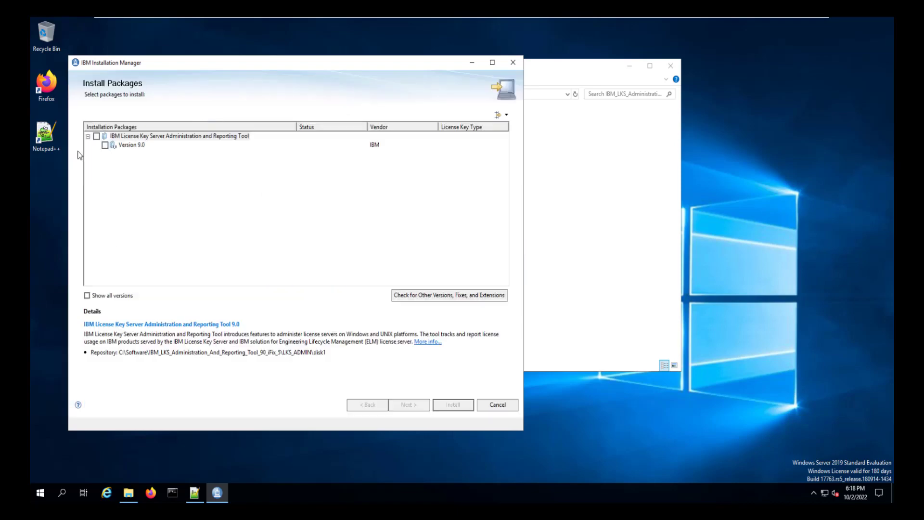
left_click(105, 145)
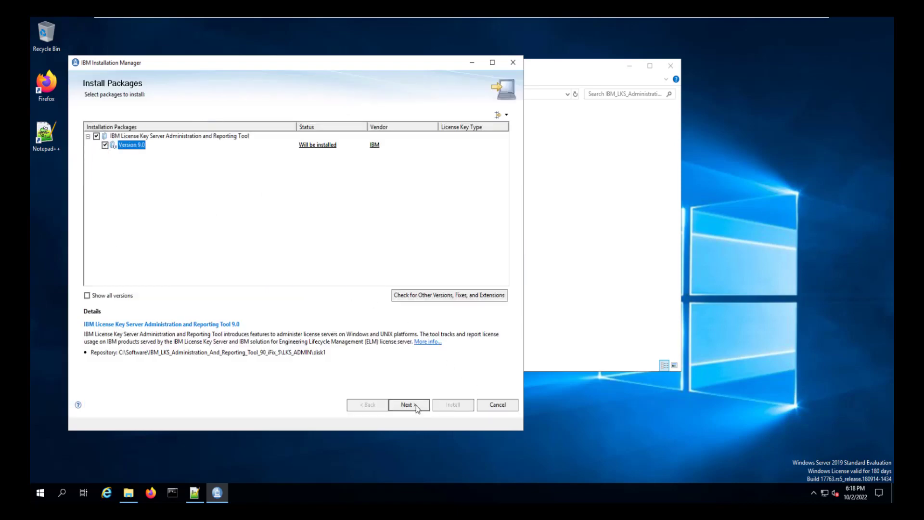
left_click(416, 407)
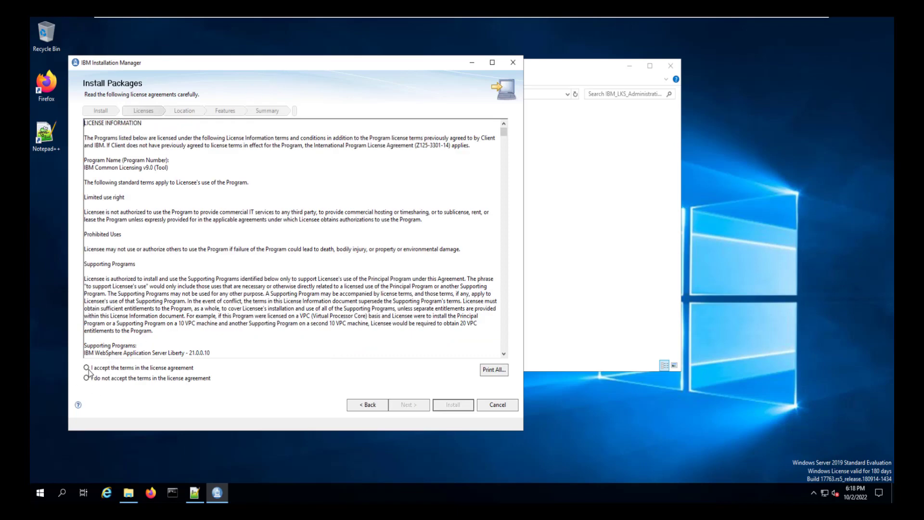
left_click(87, 368)
left_click(410, 404)
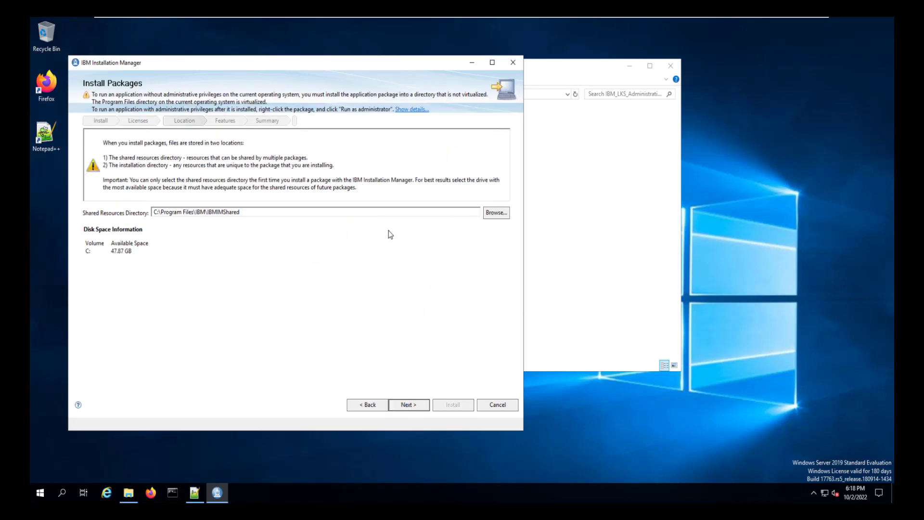
Set shared resources to C:\IBM\IBMIMShared and the install directory to C:\IBM\ICL\LKSAdmin.
left_click_drag(158, 212, 196, 215)
key("Delete")
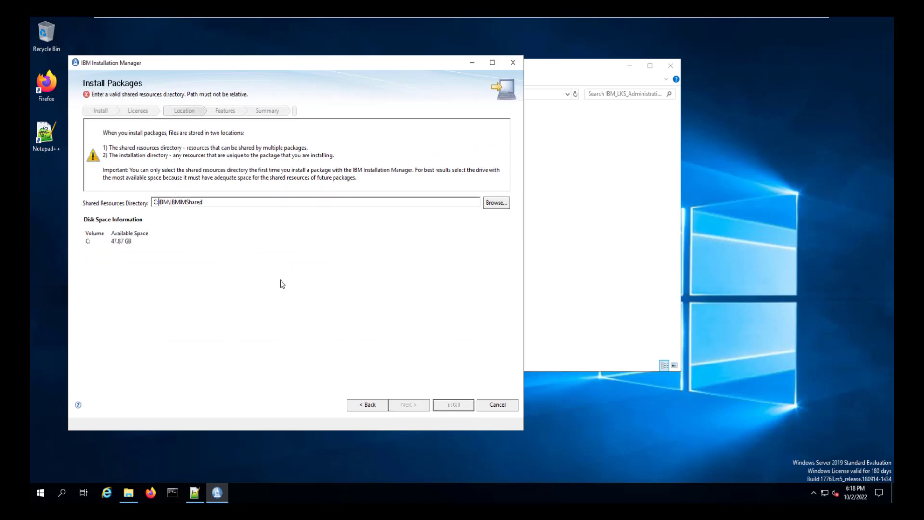
type("\\")
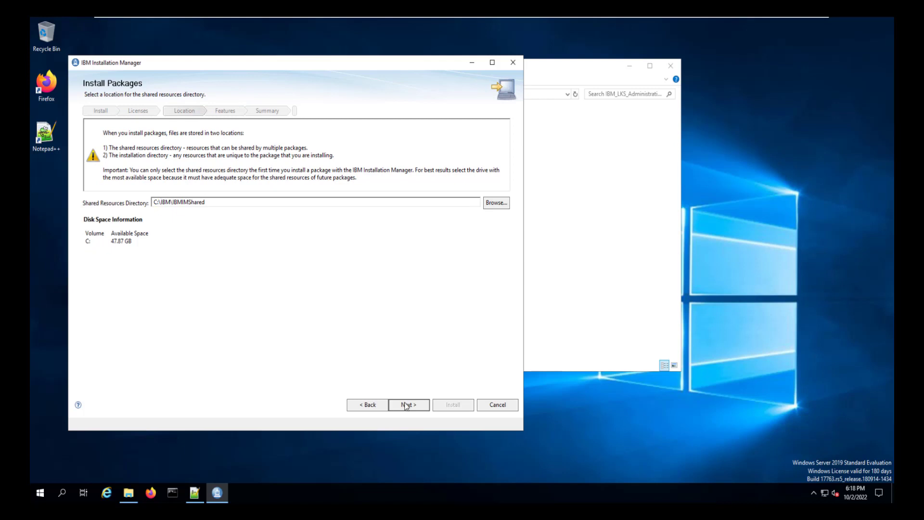
left_click(404, 404)
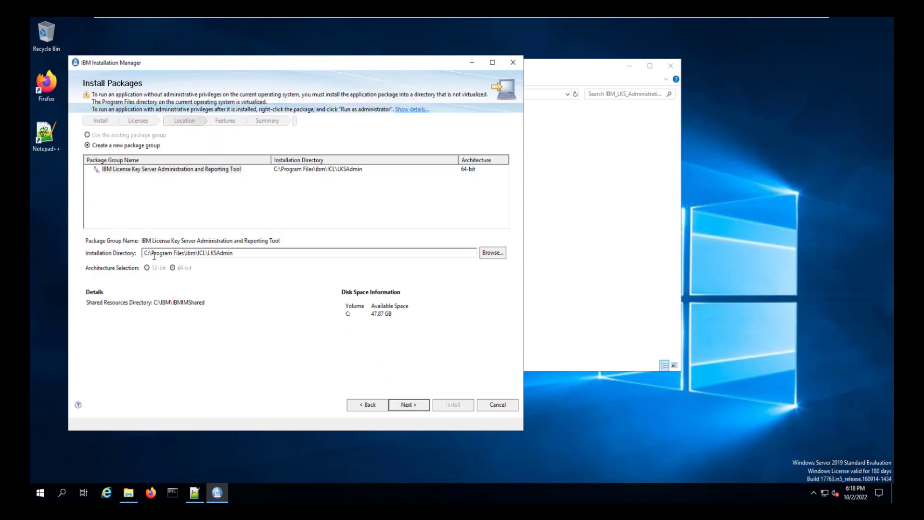
left_click_drag(151, 253, 191, 255)
key("BackSpace")
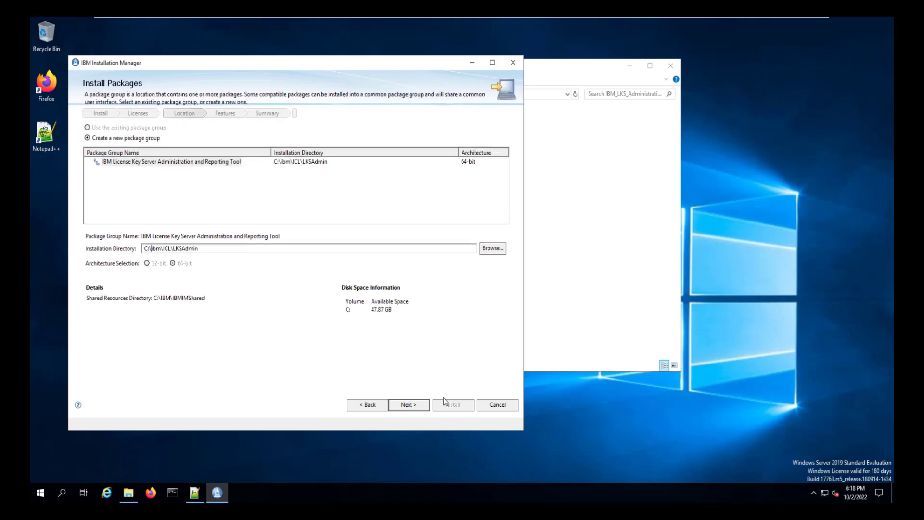
Install the tool with default features and finish the installation.
left_click(415, 408)
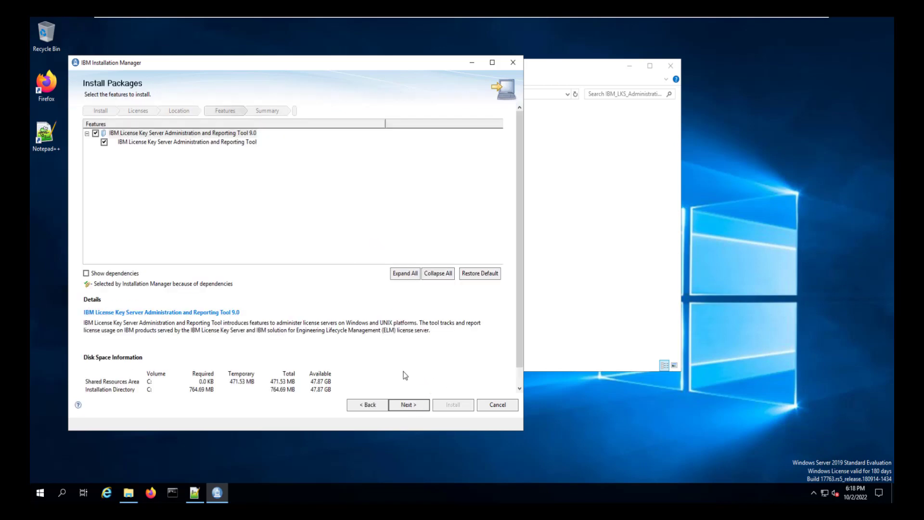
left_click(416, 407)
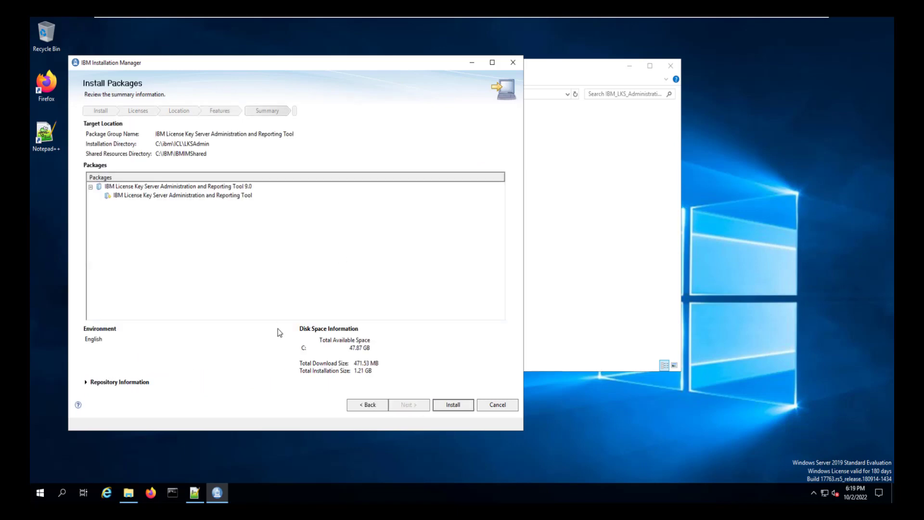
left_click(439, 403)
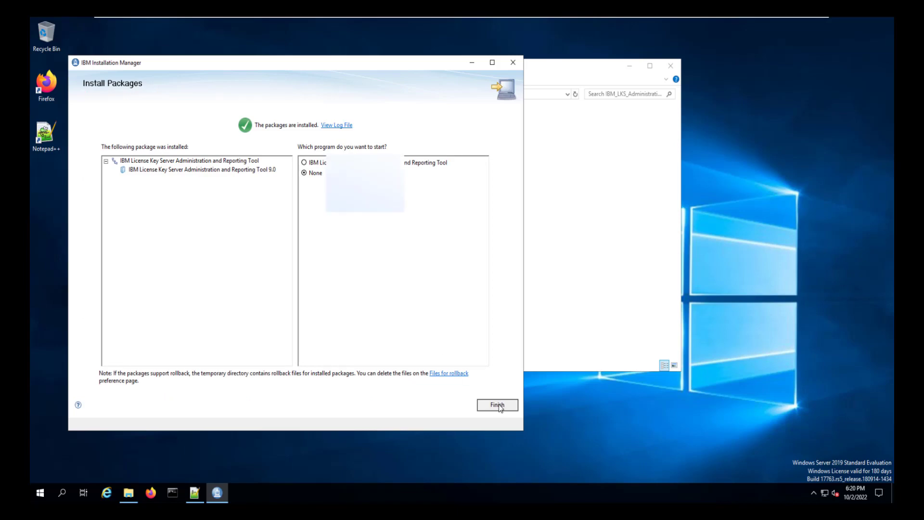
key("Return")
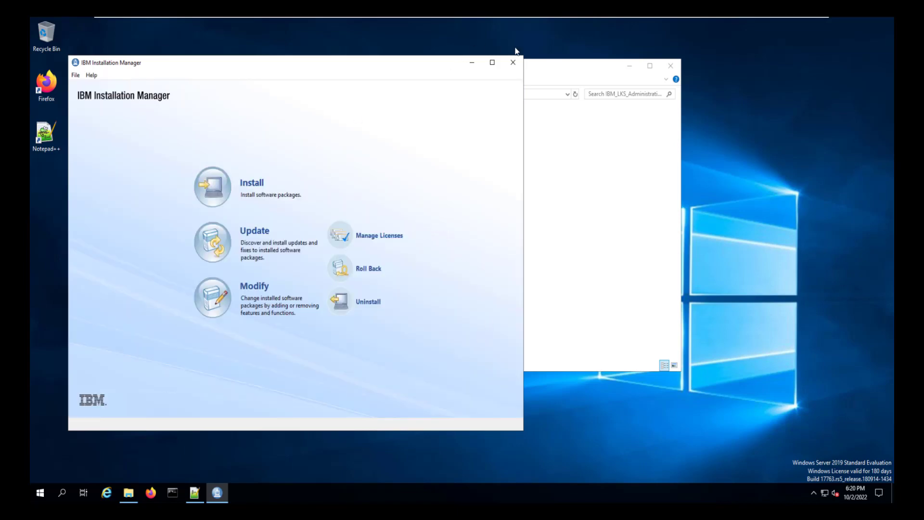
Close the installer windows and start the LKS Administration and Reporting service from the Start menu.
left_click(513, 63)
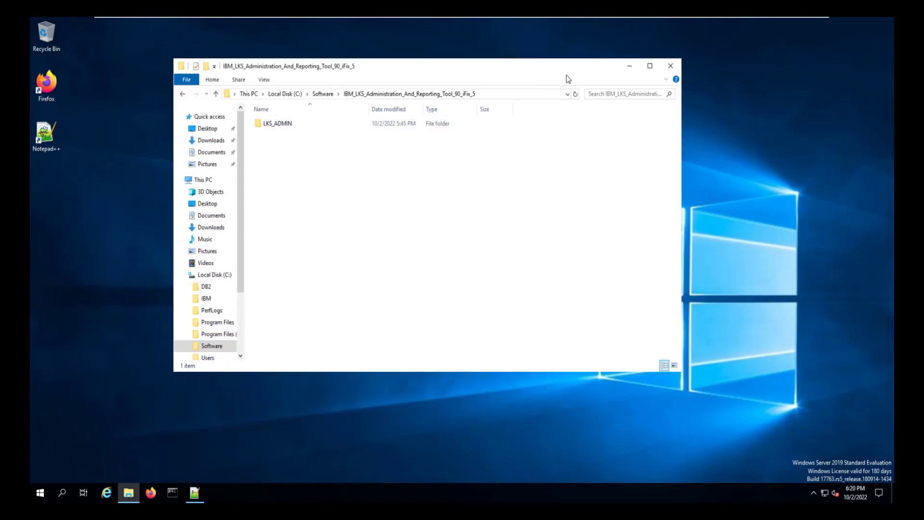
left_click(670, 65)
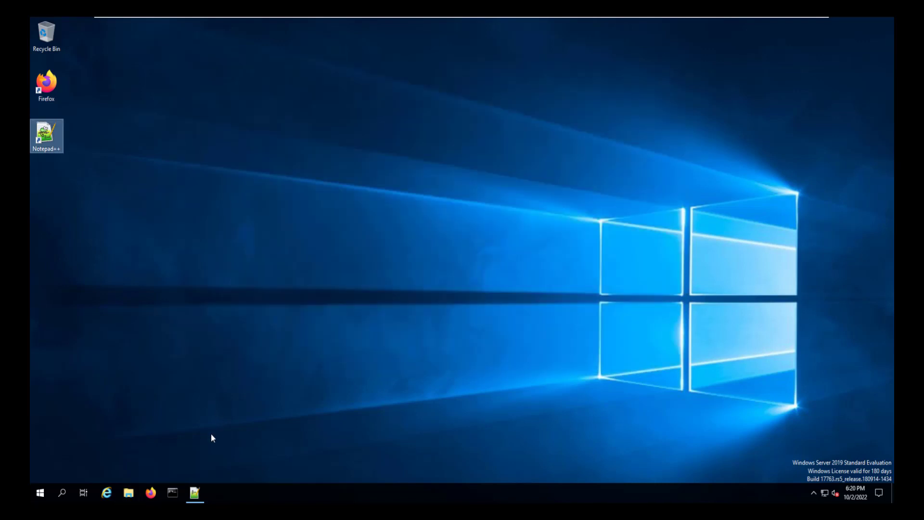
left_click(43, 491)
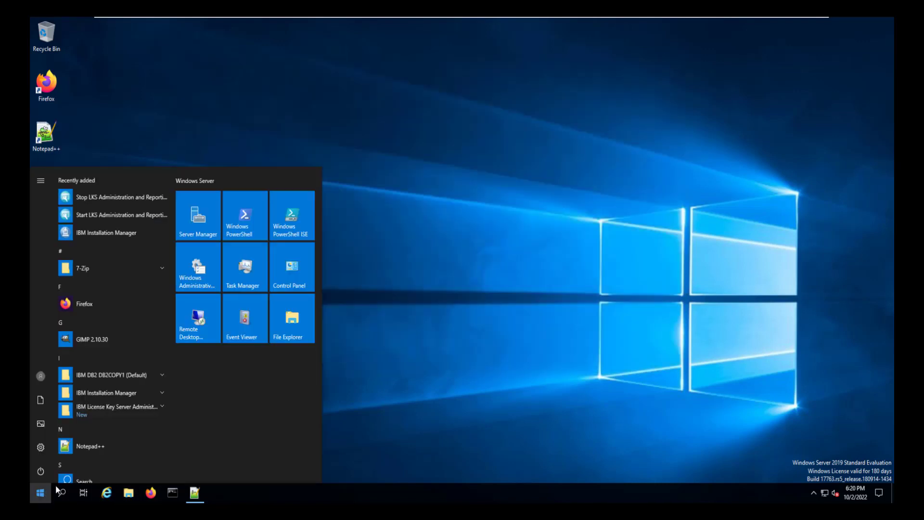
left_click(118, 409)
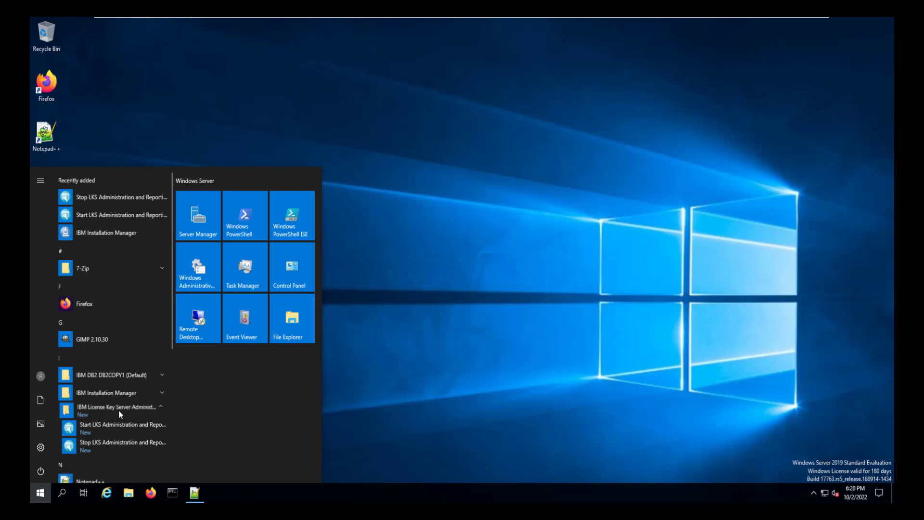
left_click(91, 426)
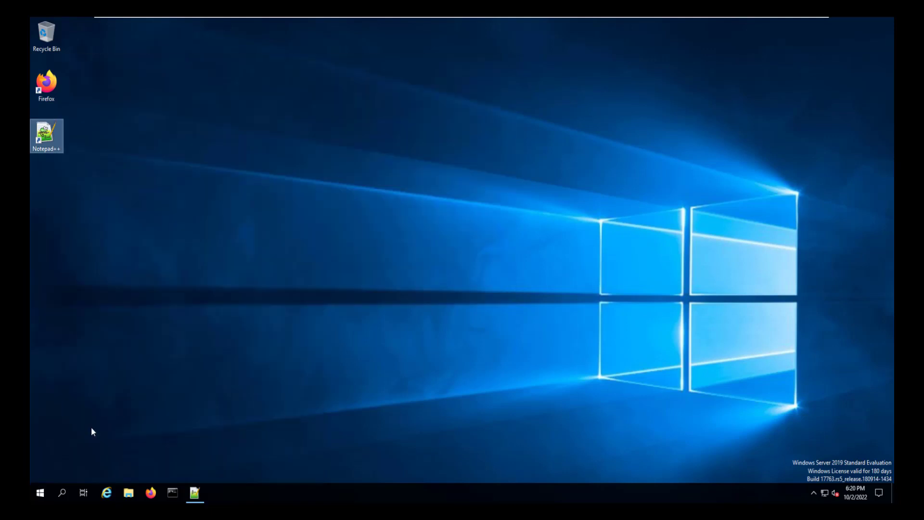
Check in Task Manager's Services list that the LKS service is starting.
right_click(270, 499)
left_click(293, 445)
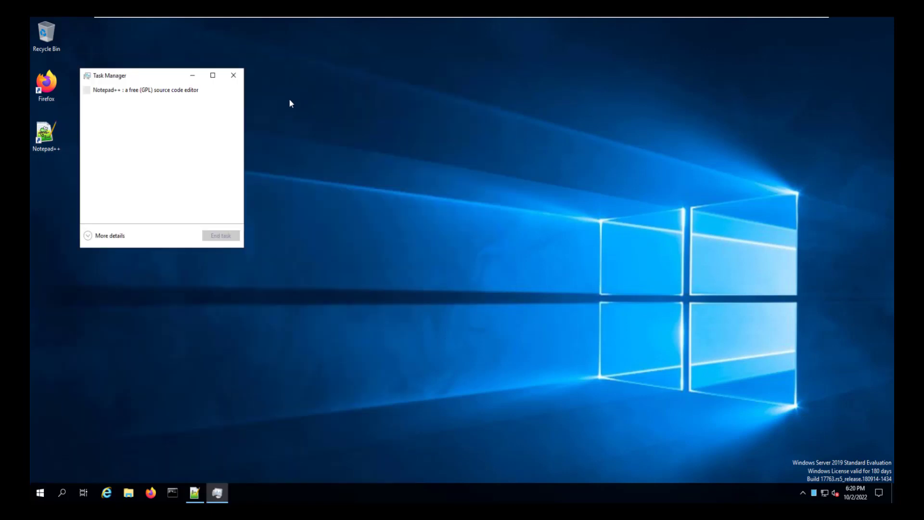
left_click(95, 236)
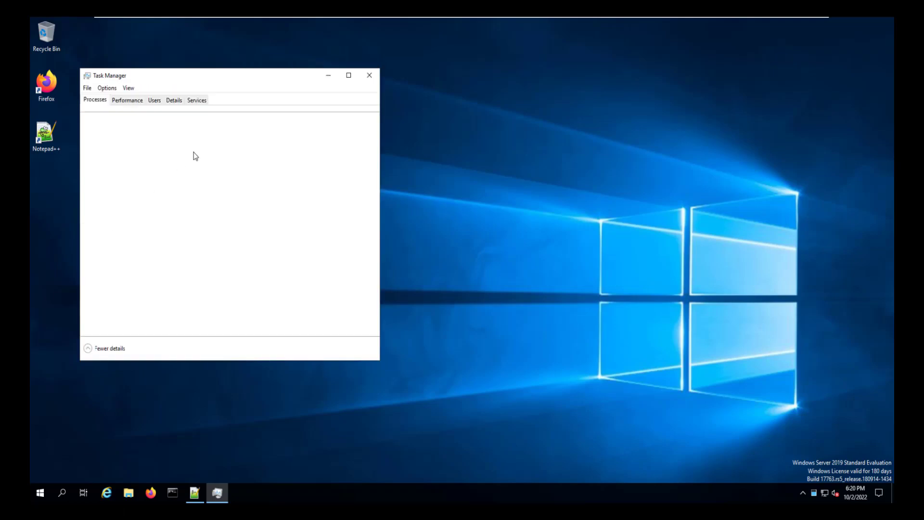
left_click(197, 101)
scroll(169, 259, "down", 7)
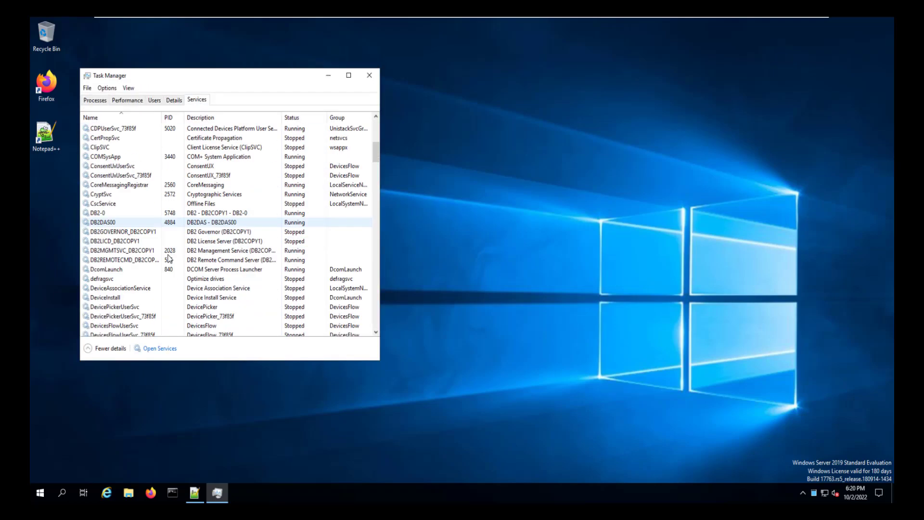
scroll(168, 259, "down", 13)
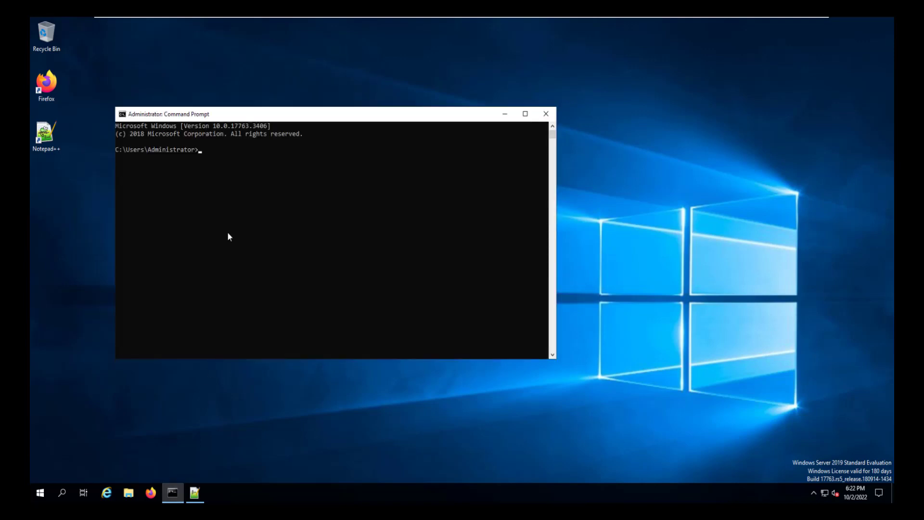
Open the DB2 command environment with db2cmd and connect to the ARTDATA database.
type("db2cmd")
key("Return")
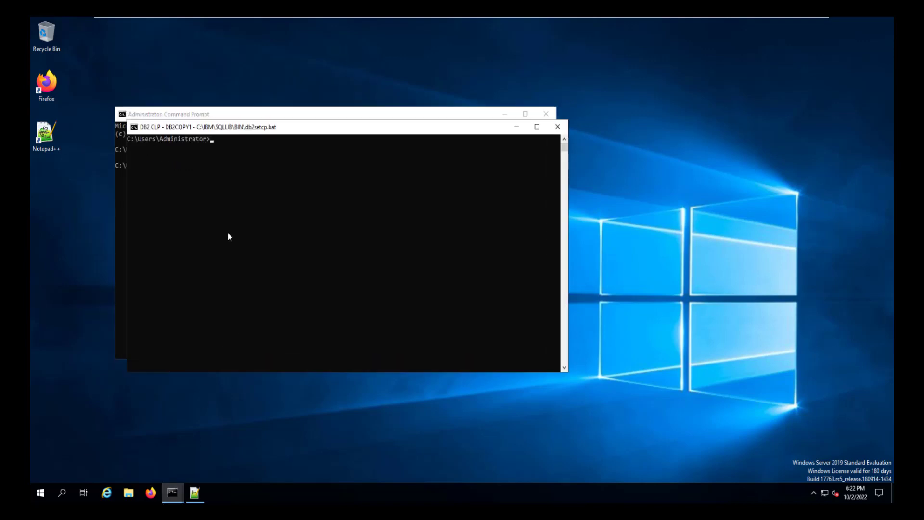
type("db2 connect to AER")
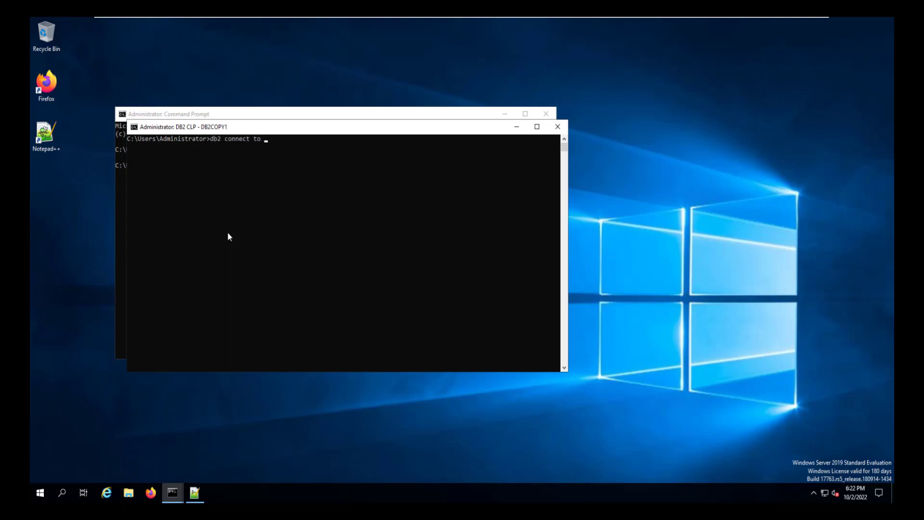
key("BackSpace")
key("BackSpace")
type("RTDATA")
key("Return")
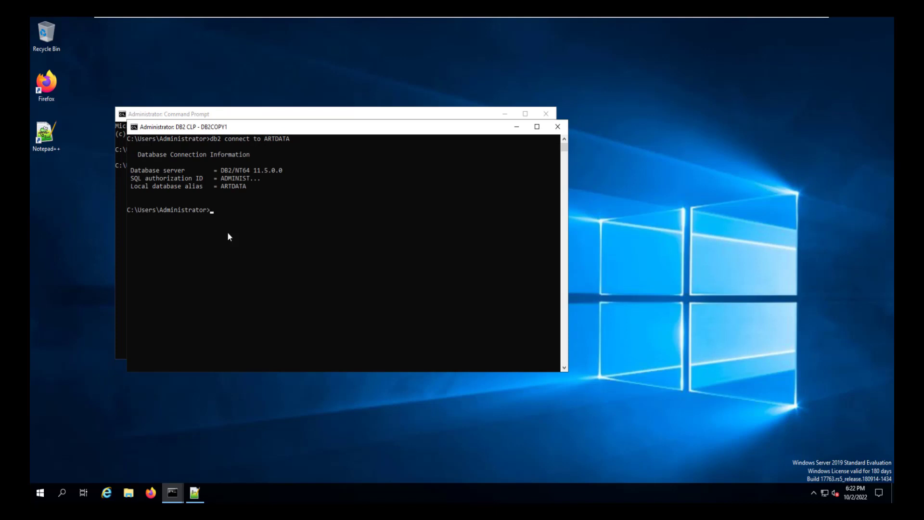
Grant DBADM authority on the database to user db2admin.
type("db2 grant dbadm on database to user db2admin")
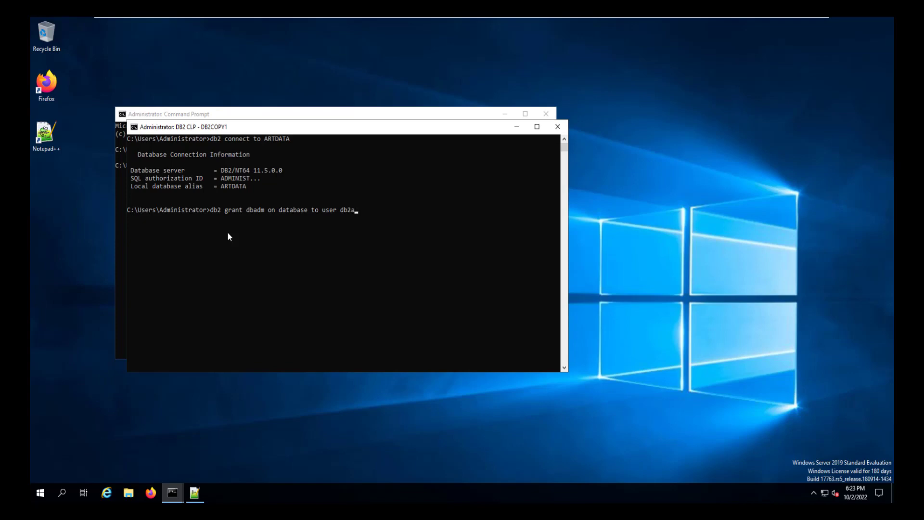
key("Return")
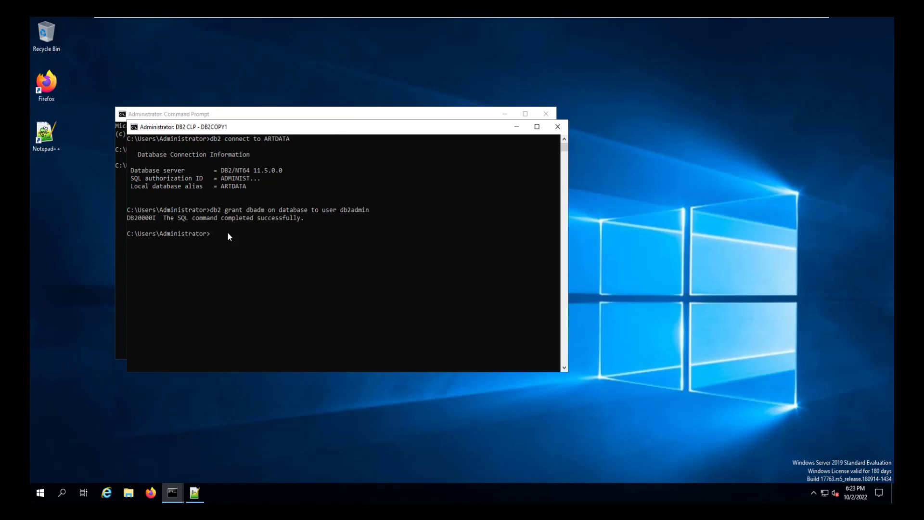
Disconnect from ARTDATA and exit both command windows.
type("db2 disconnect ARE")
type("DATA")
key("Return")
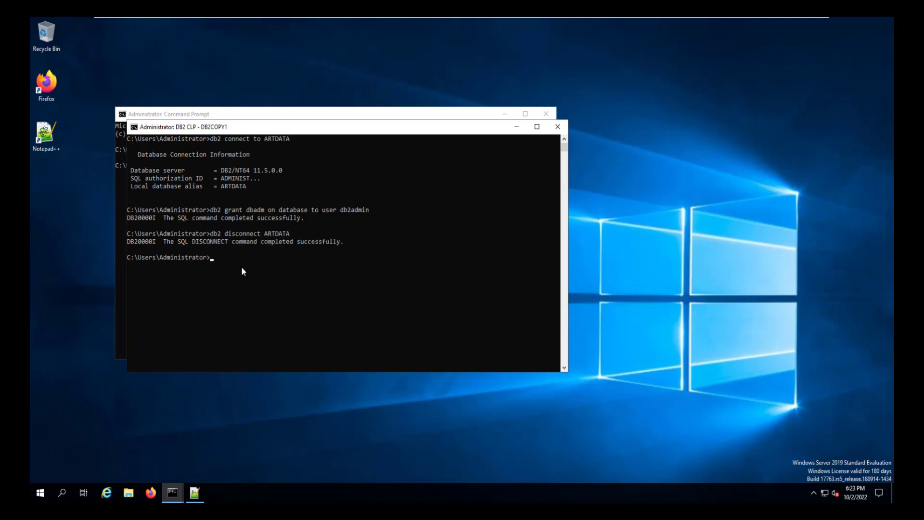
type("exit")
key("Return")
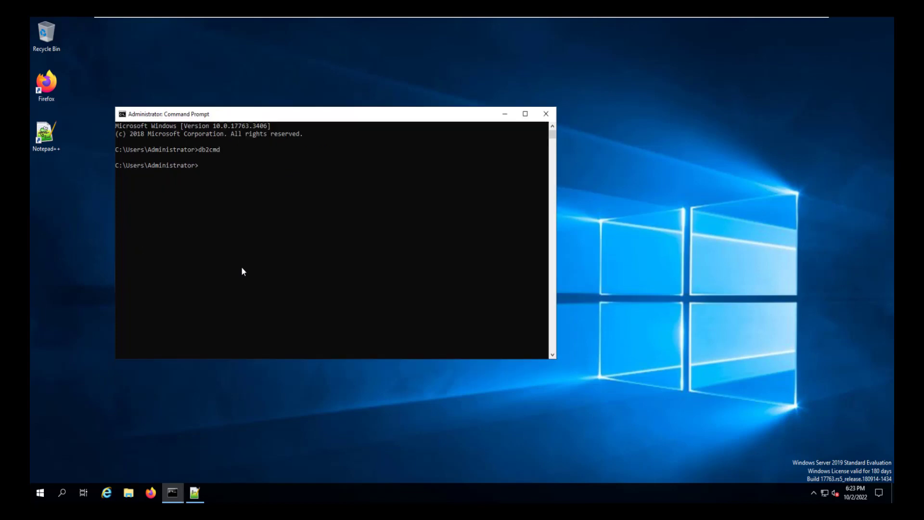
type("exit")
key("Return")
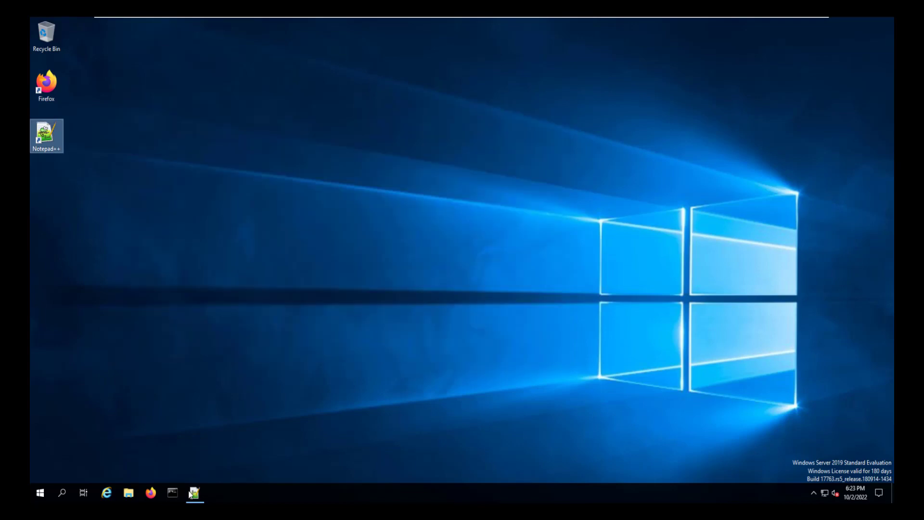
left_click(151, 496)
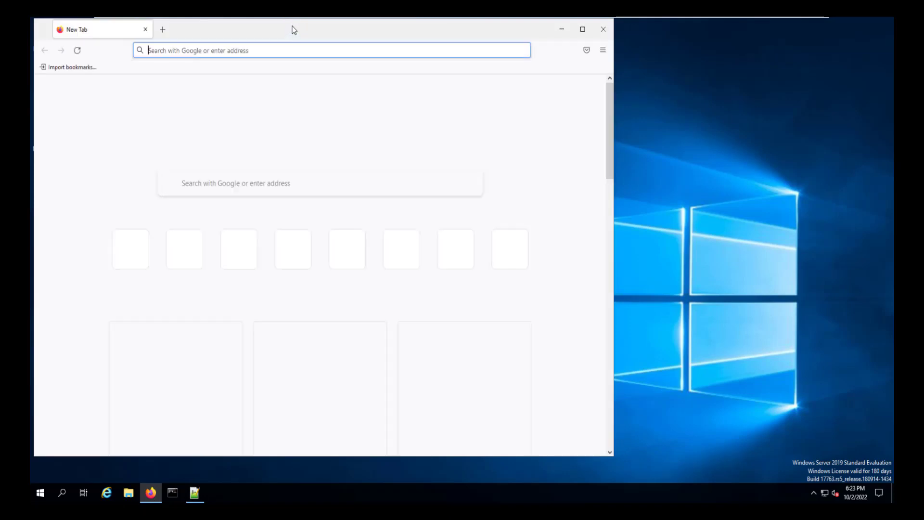
left_click_drag(291, 26, 375, 38)
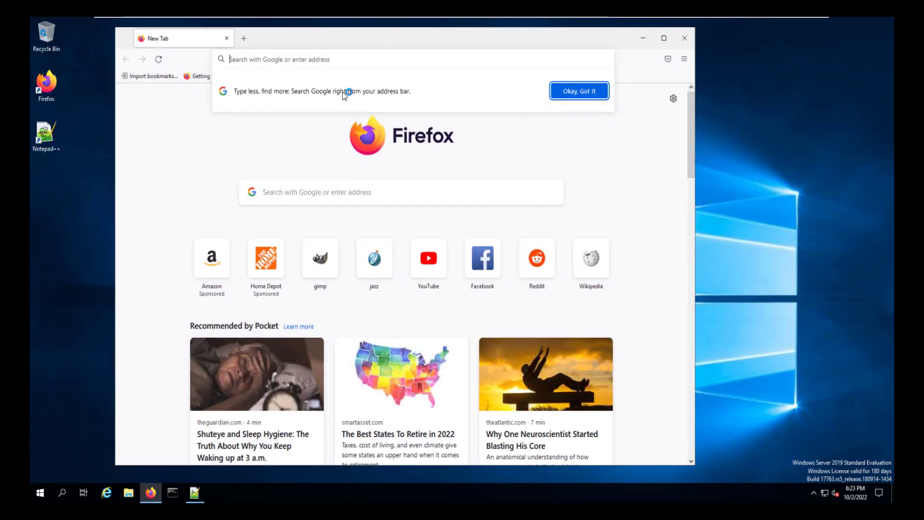
left_click(263, 62)
type("https")
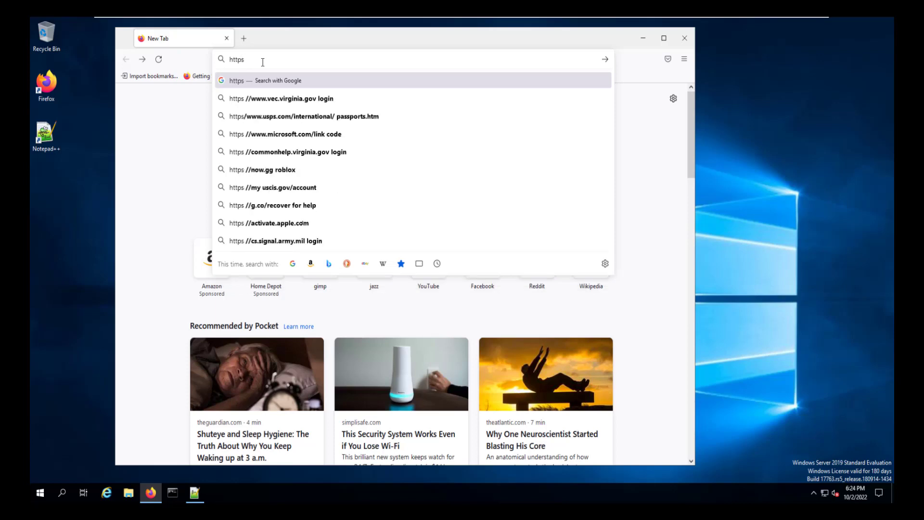
type("://lkart9.wade.com")
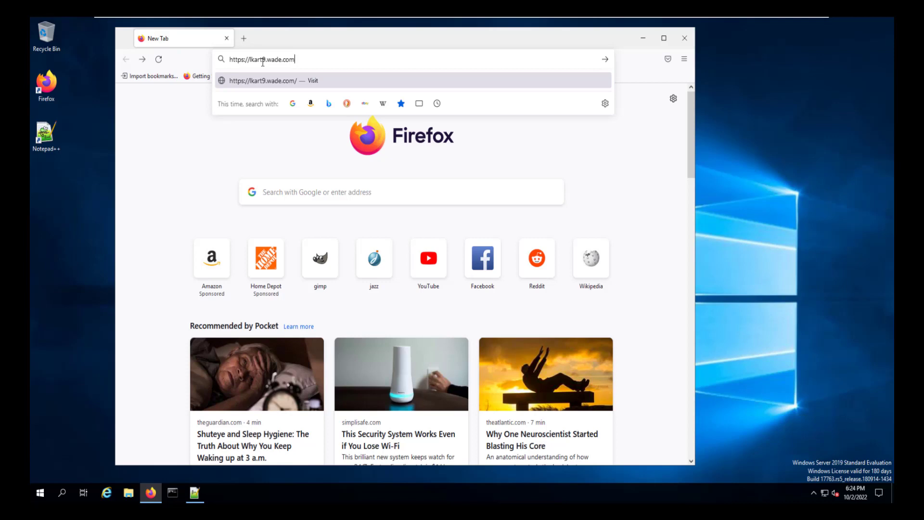
type(":4743/rcladmin")
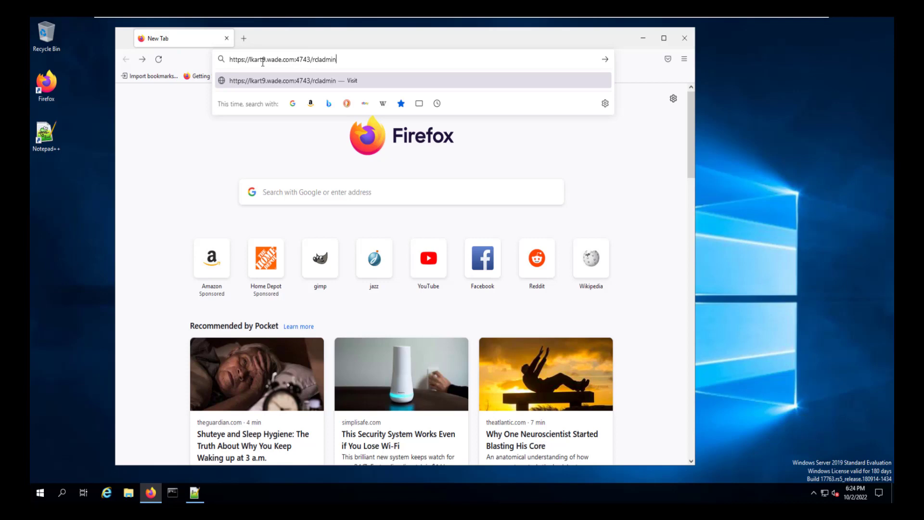
key("Return")
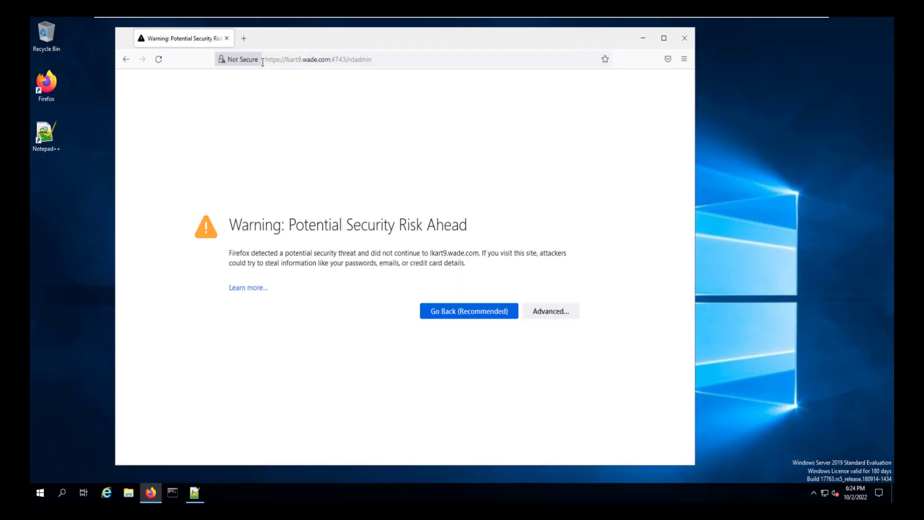
Accept the certificate risk, sign in with the admin credentials and save the login in Firefox.
left_click(559, 312)
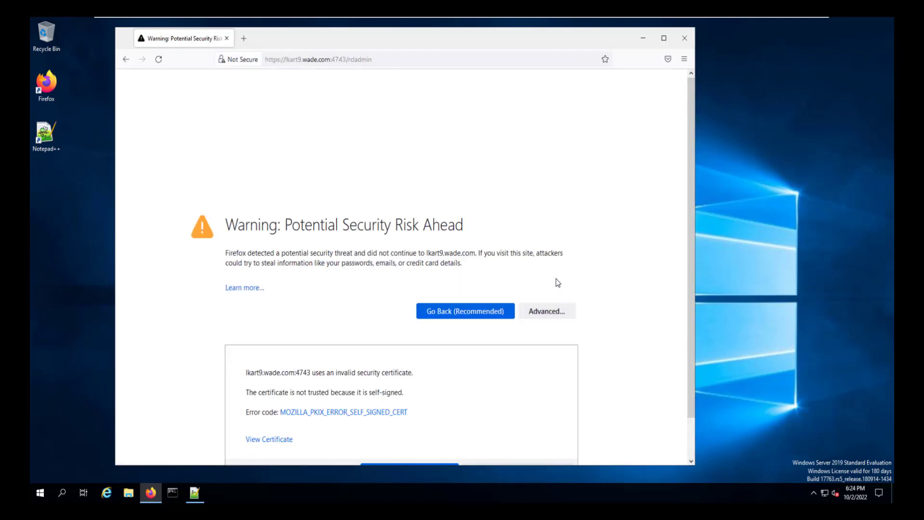
left_click(527, 428)
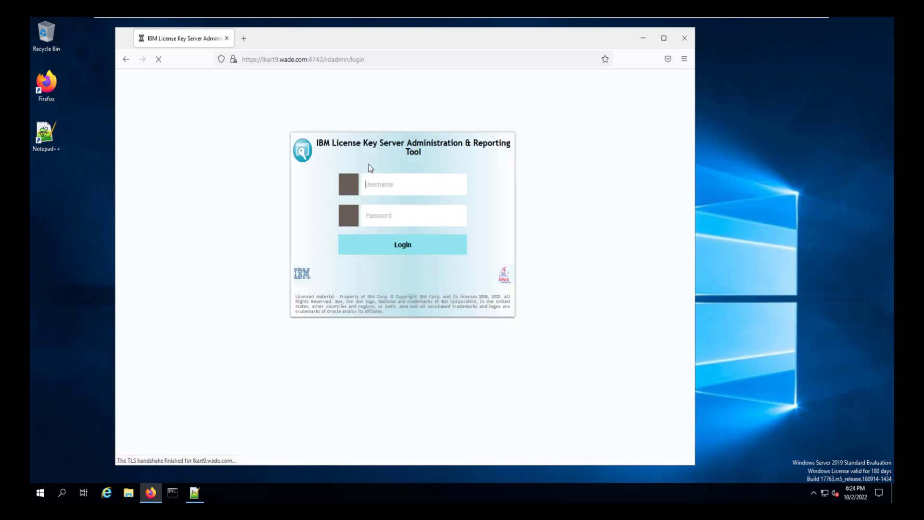
left_click(391, 185)
type("rcladmin")
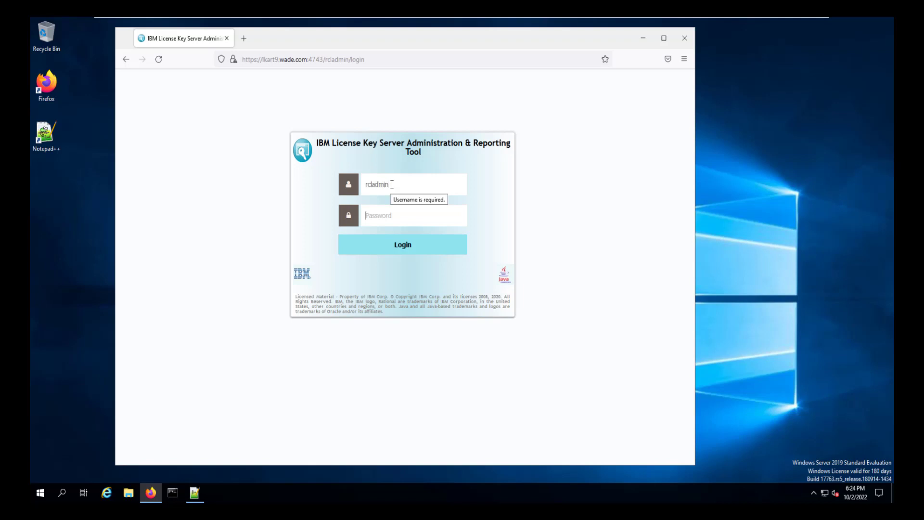
key("Tab")
type("rcladmin")
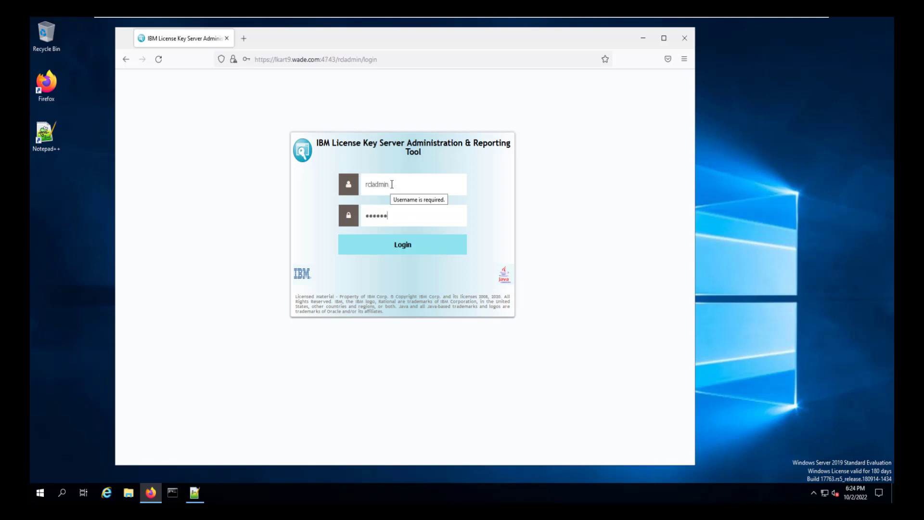
key("Return")
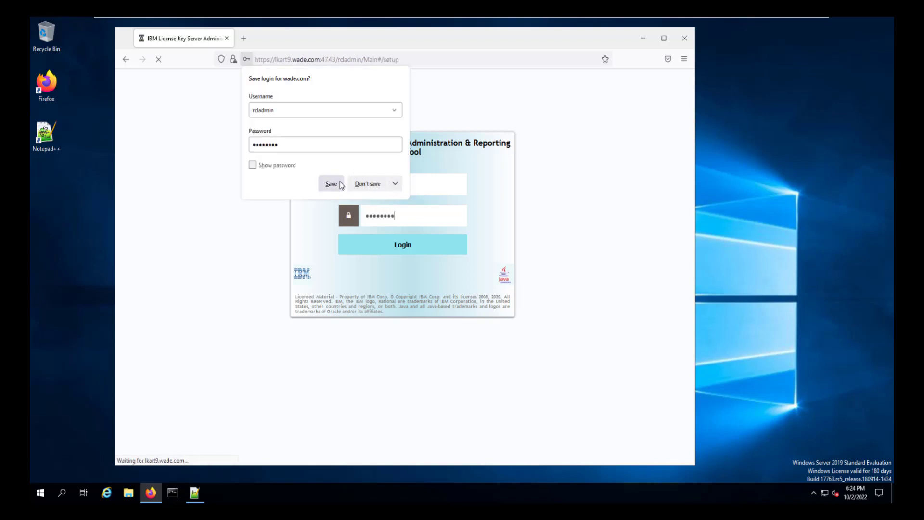
left_click(333, 185)
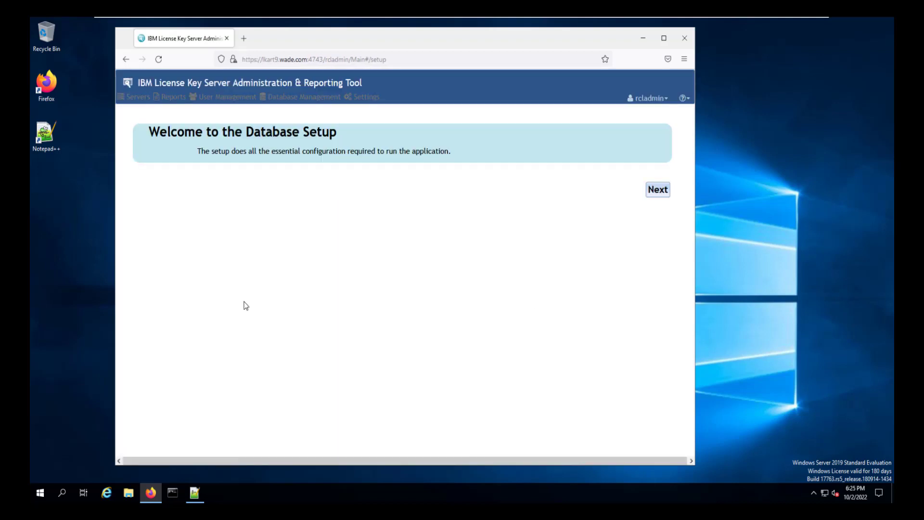
Set the database host to WIN-SFCR003O6FJ, copied from the hosts file, with port 50000.
left_click(658, 190)
left_click(363, 213)
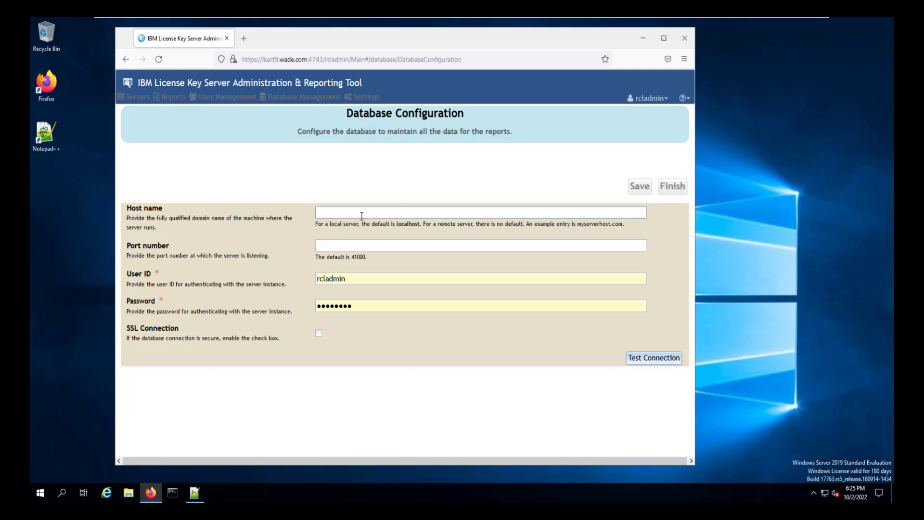
left_click(191, 498)
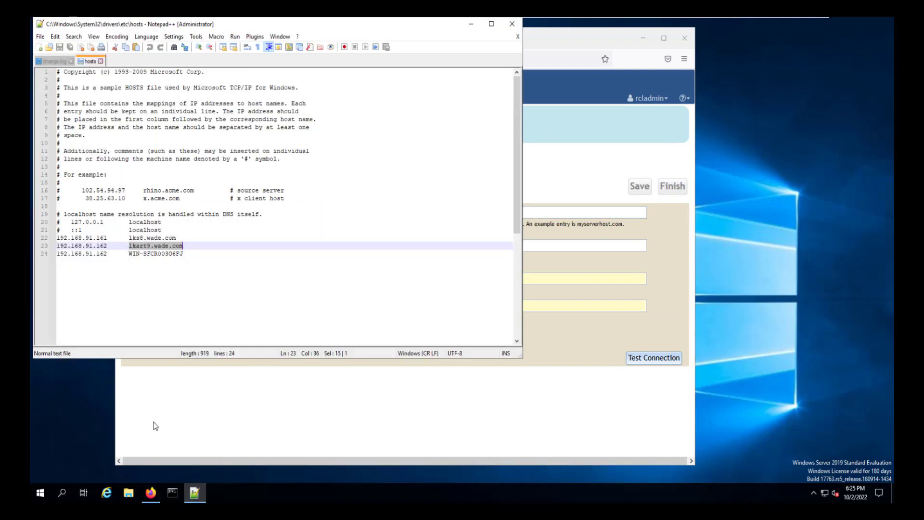
left_click_drag(130, 255, 186, 253)
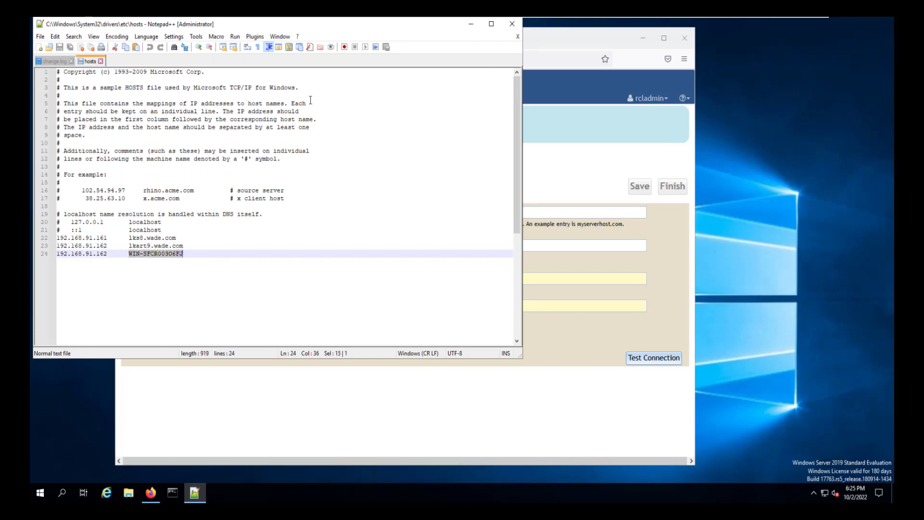
left_click(470, 24)
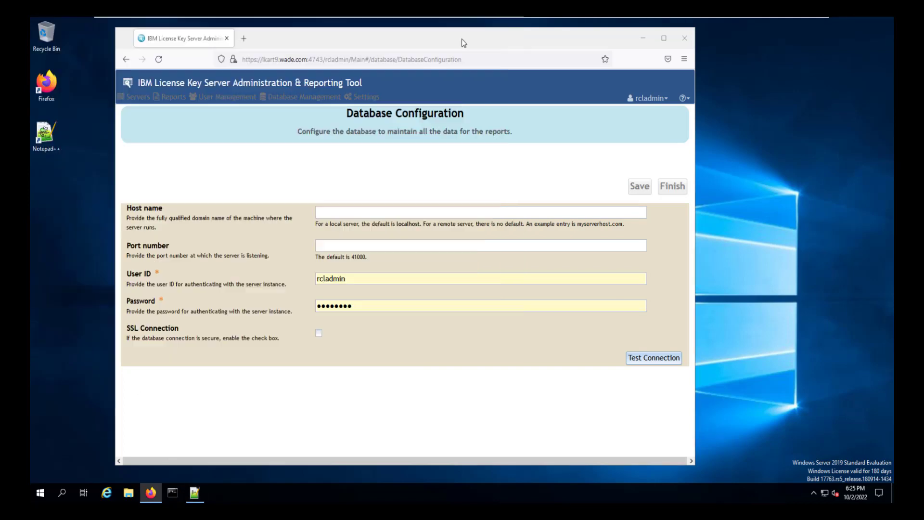
left_click(346, 214)
type("WIN-SFCR003O6FJ")
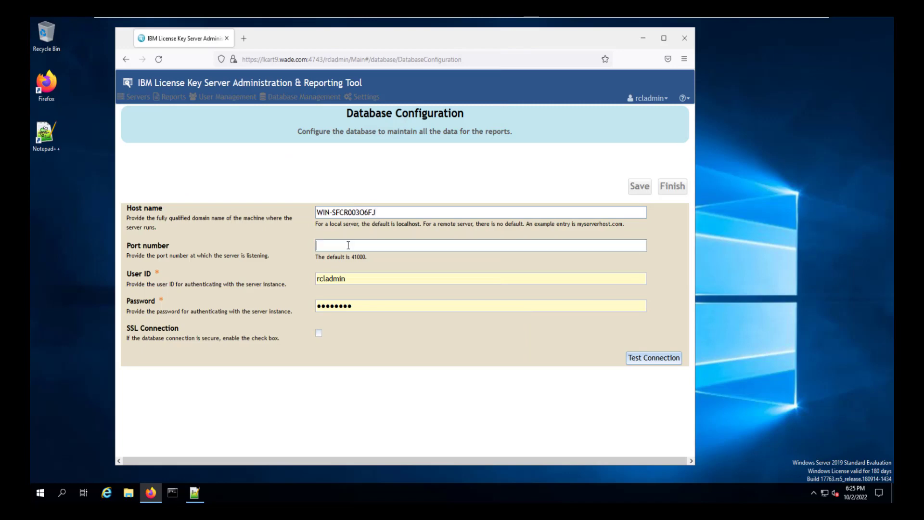
left_click(346, 245)
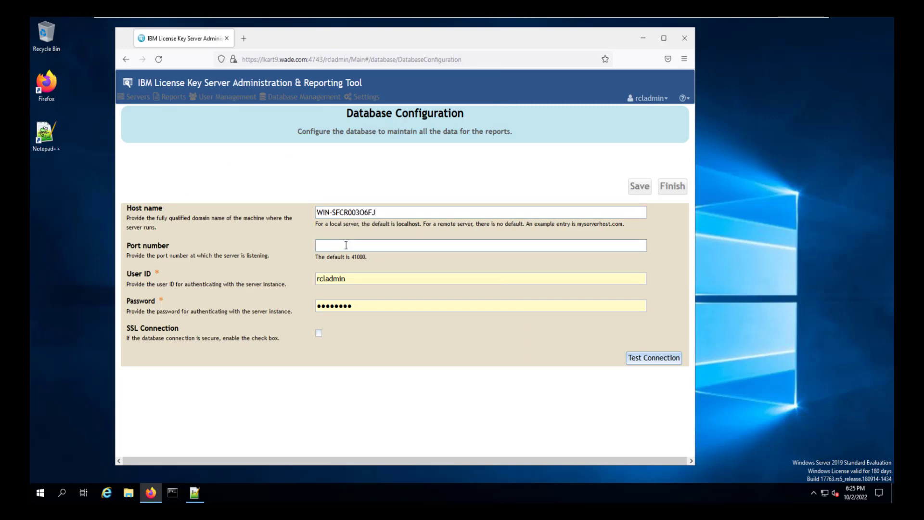
type("50000")
Set the user ID to db2admin, test the connection and save the configuration.
left_click(395, 282)
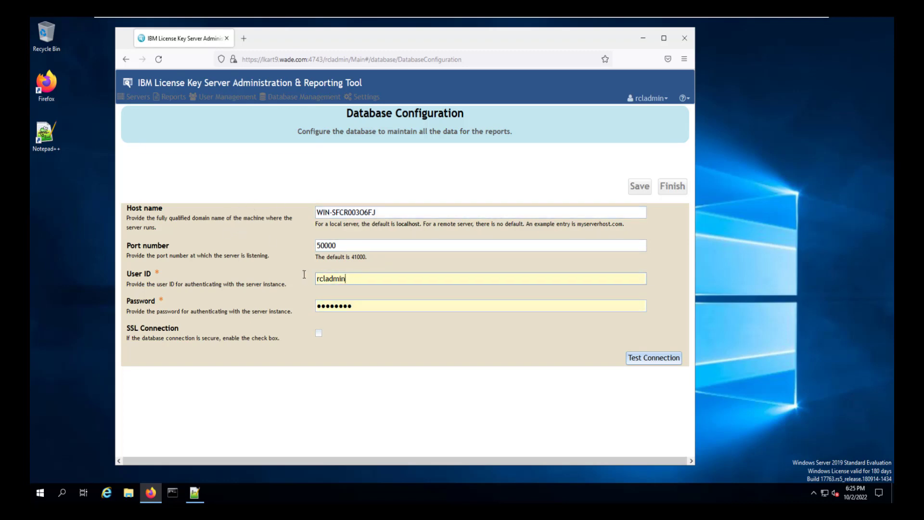
key("BackSpace")
key("ctrl+a")
type("db")
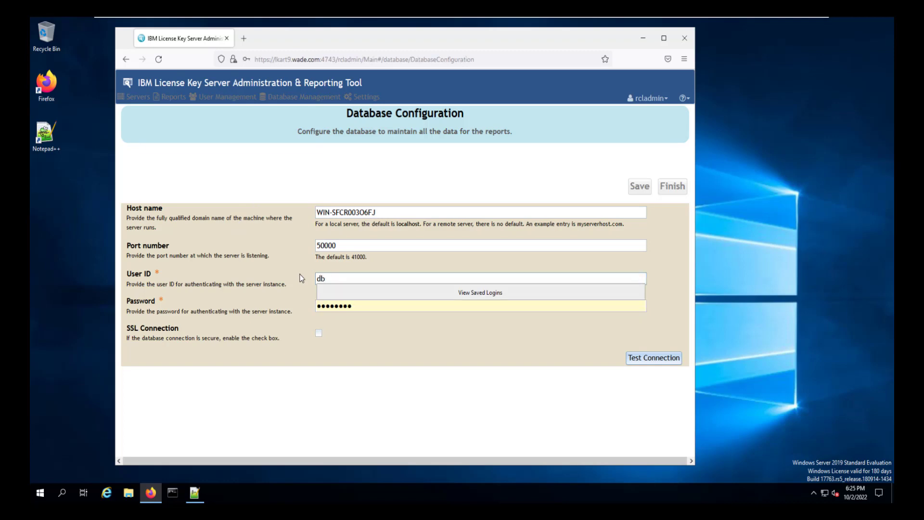
type("2admin")
key("Tab")
type("db2admin")
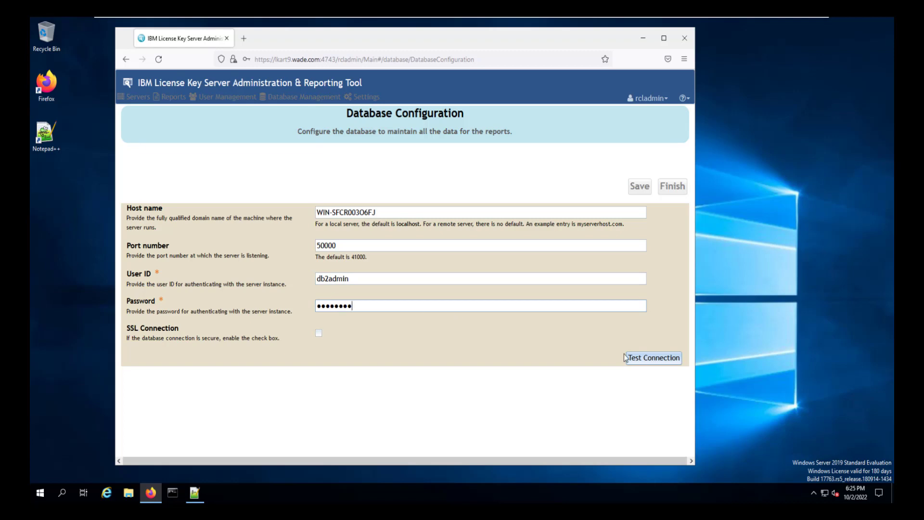
left_click(651, 365)
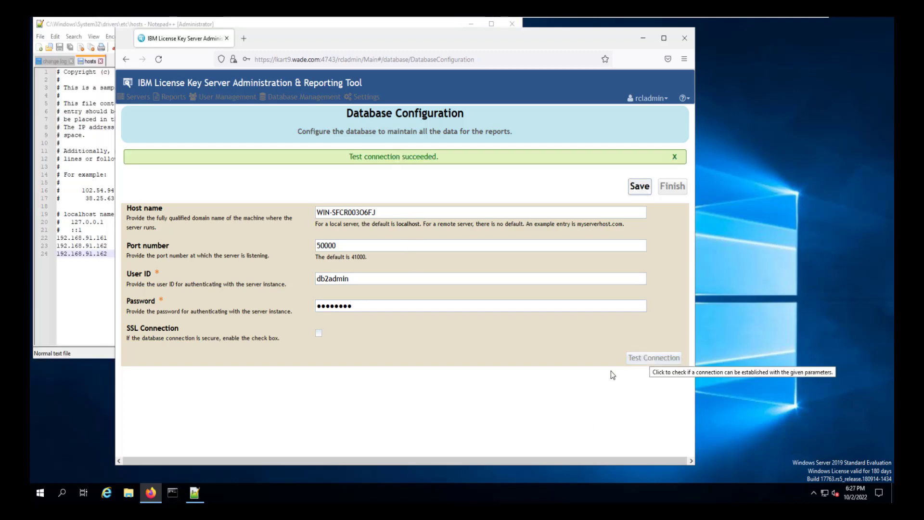
right_click(633, 189)
left_click(633, 188)
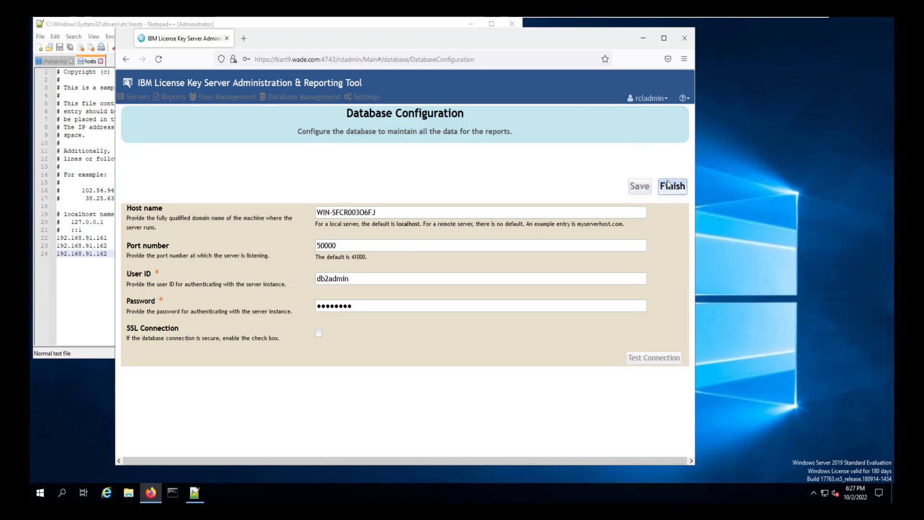
Finish the database setup, save the DB2 login in Firefox, and close the hosts file editor.
left_click(670, 188)
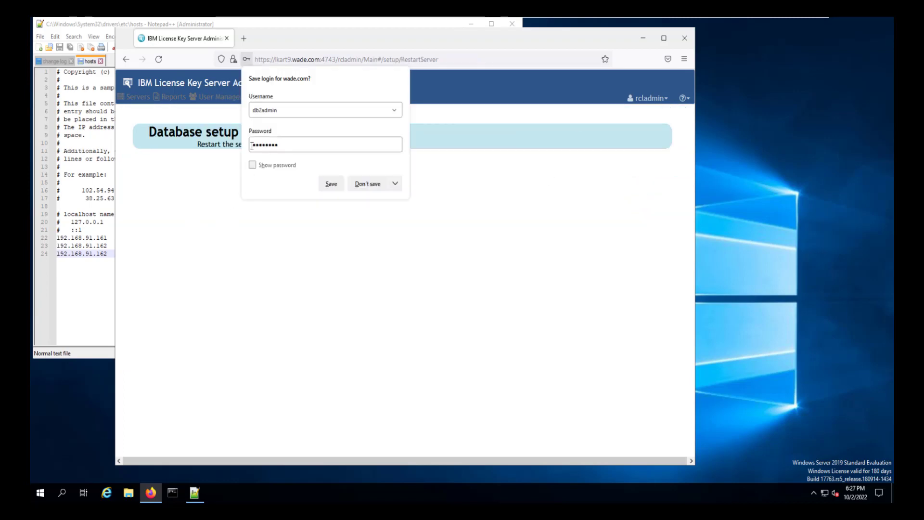
left_click(331, 185)
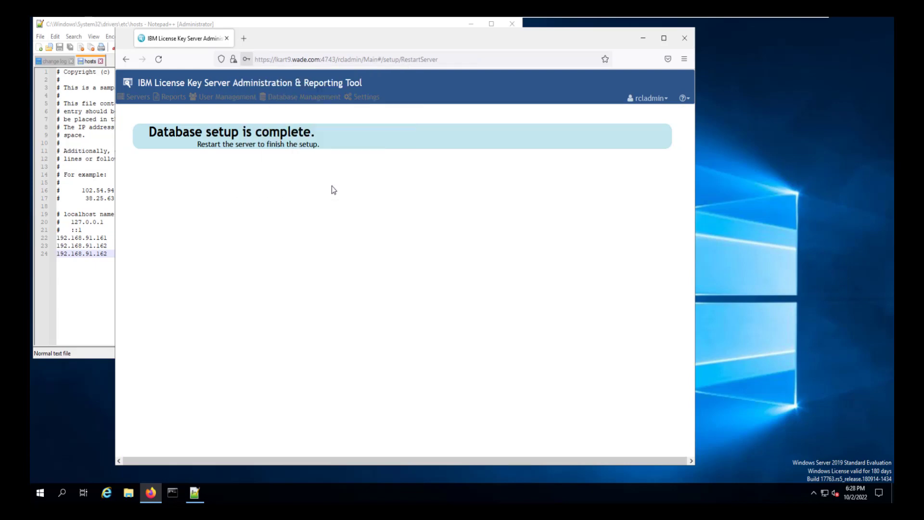
left_click(100, 326)
type("WIN-SFCR003O6FJ")
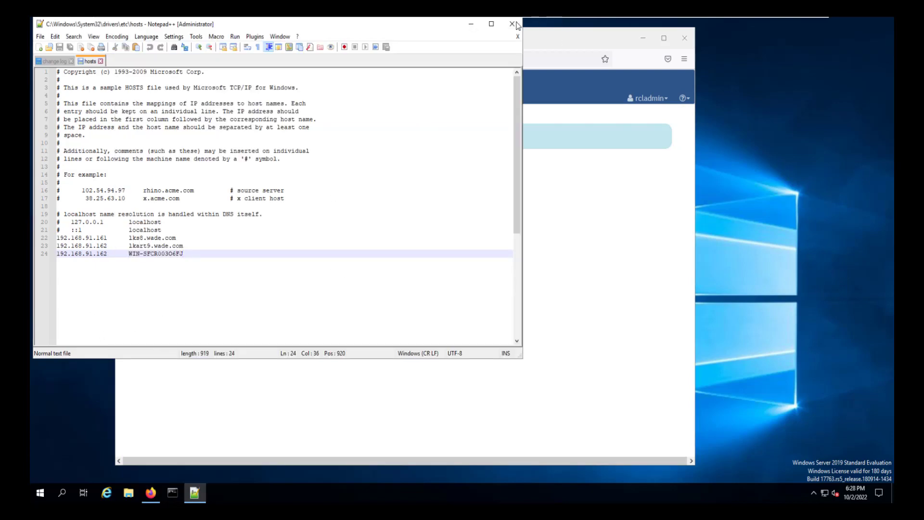
left_click(513, 25)
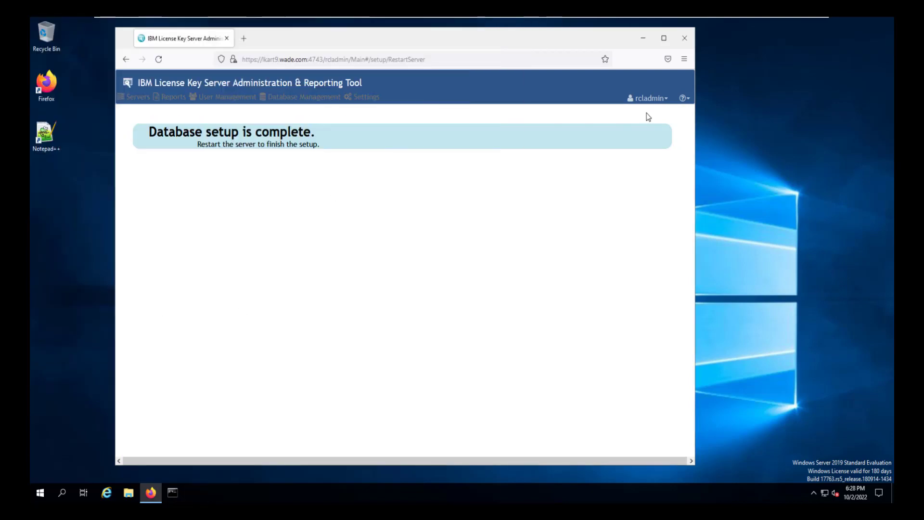
Log out of the admin tool and bring up the Start menu.
left_click(647, 100)
left_click(633, 126)
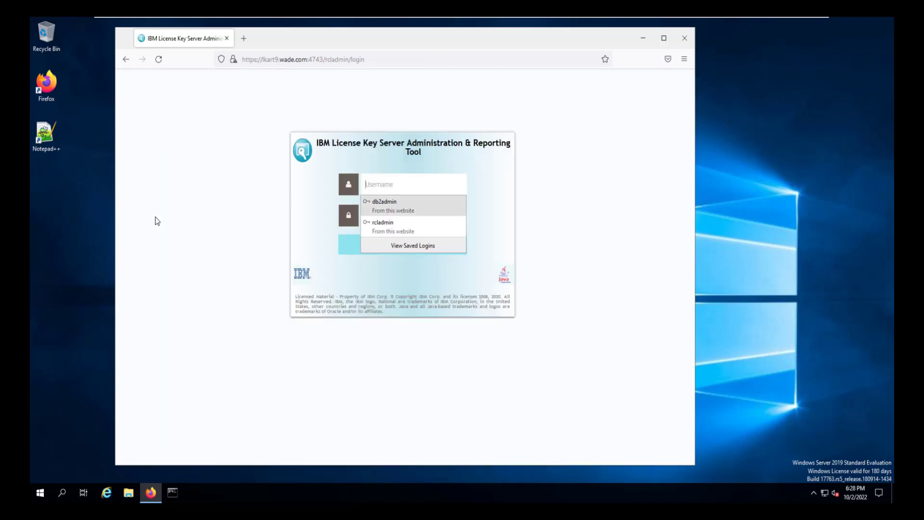
left_click(41, 491)
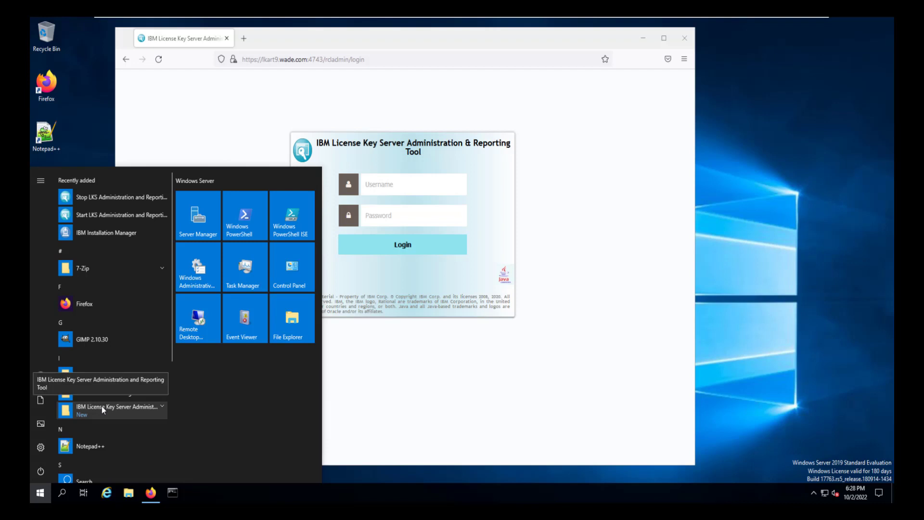
Stop the LKS Administration and Reporting Tool and find its service in Task Manager's Services list.
left_click(102, 406)
left_click(102, 446)
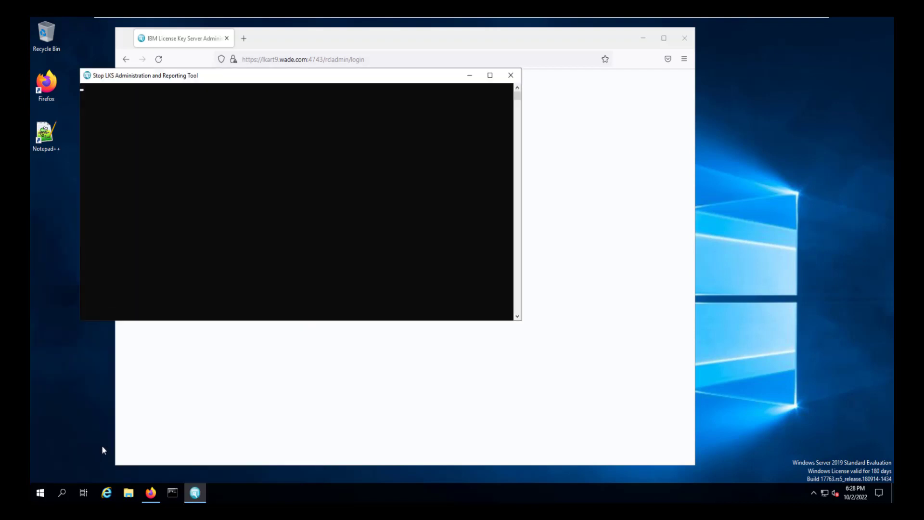
right_click(489, 492)
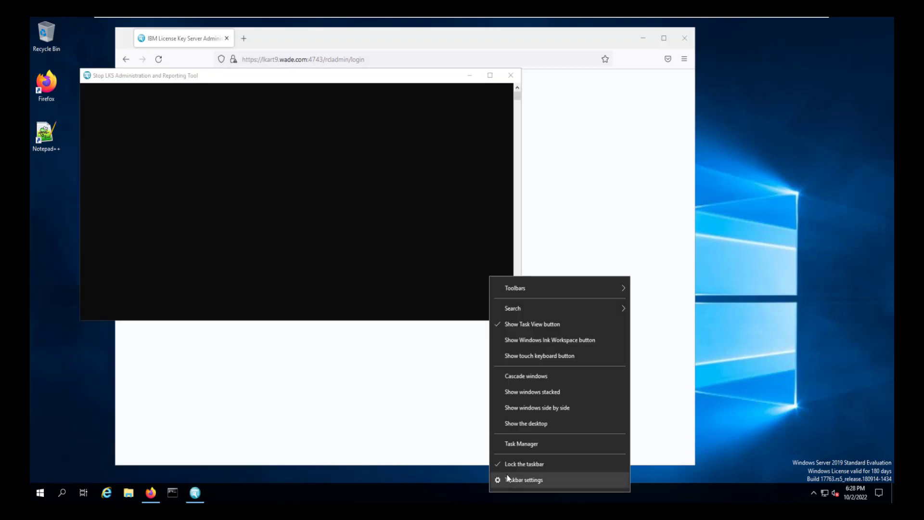
left_click(511, 443)
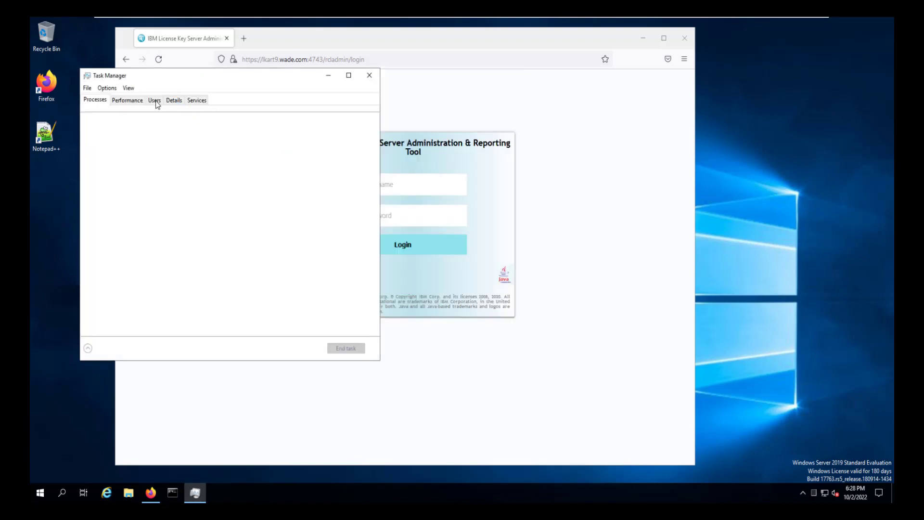
left_click(197, 100)
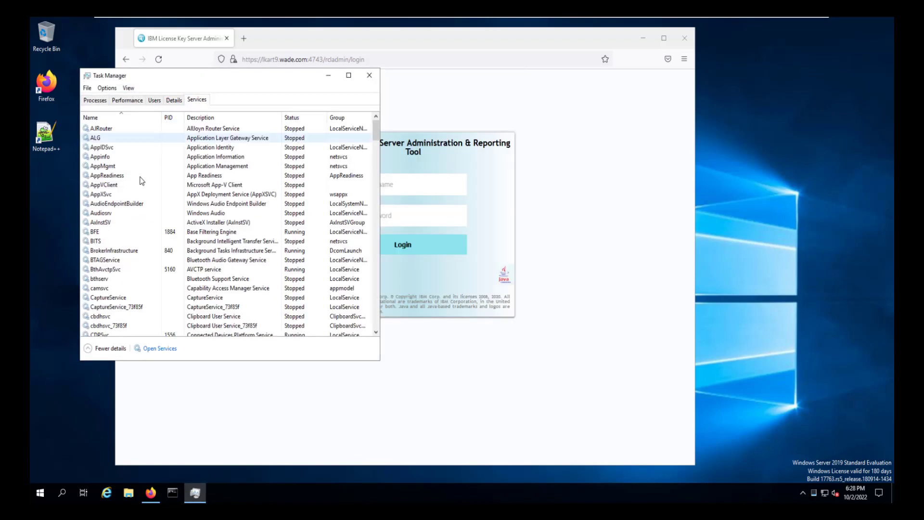
scroll(137, 219, "down", 15)
scroll(136, 226, "down", 6)
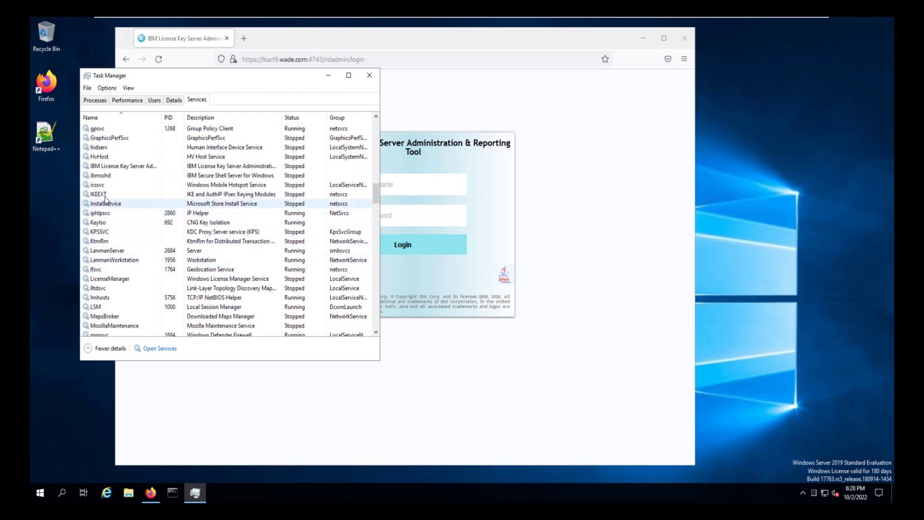
left_click(97, 166)
Start the LKS Administration and Reporting Tool from its Start menu folder.
left_click_drag(245, 76, 573, 98)
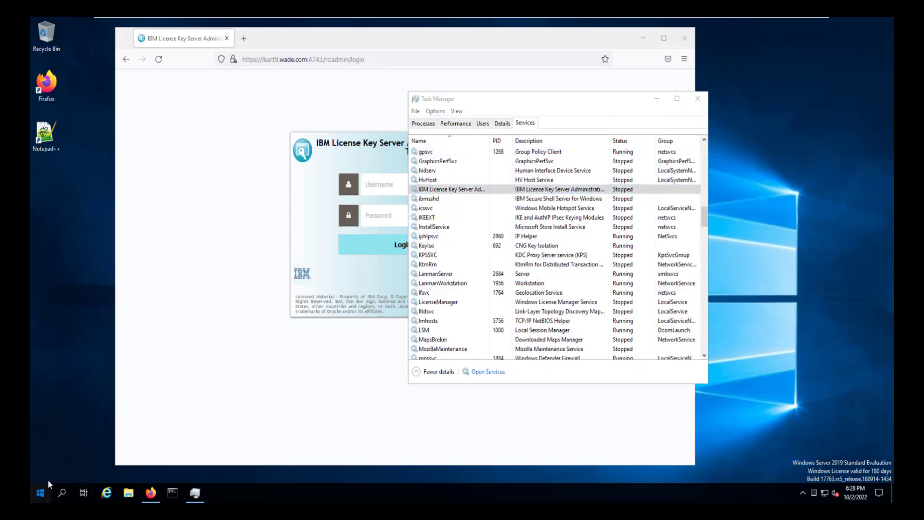
left_click(40, 492)
left_click(93, 412)
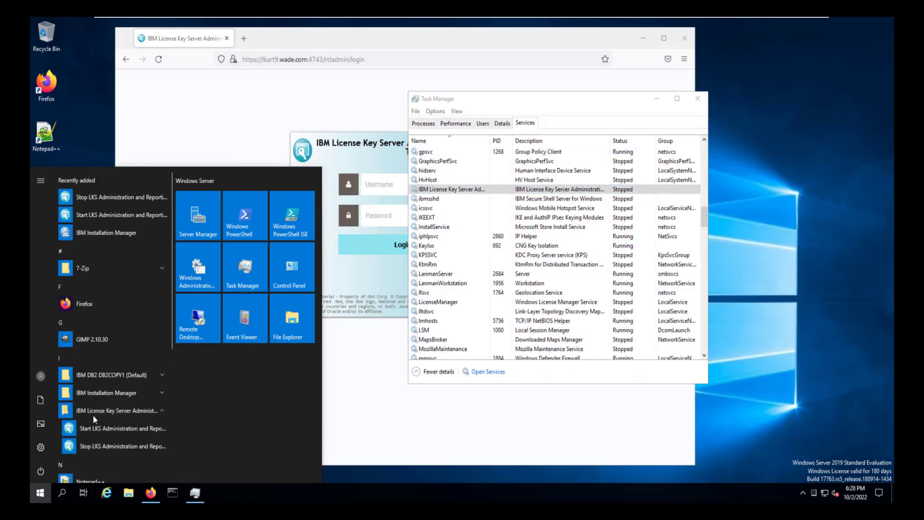
left_click(103, 445)
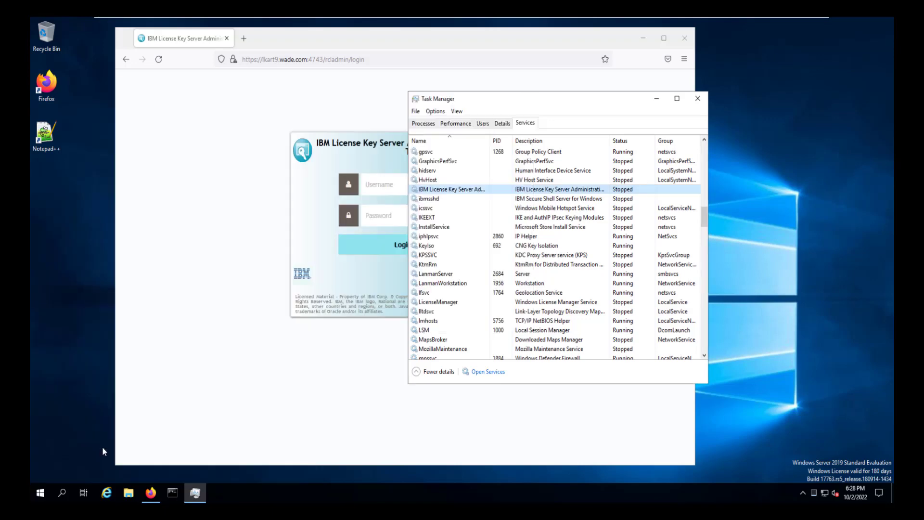
left_click(40, 492)
left_click(93, 412)
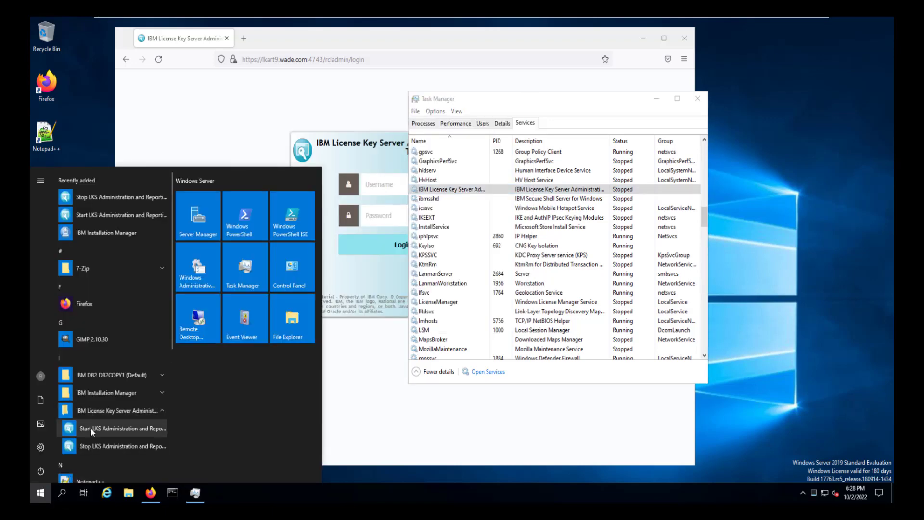
left_click(91, 428)
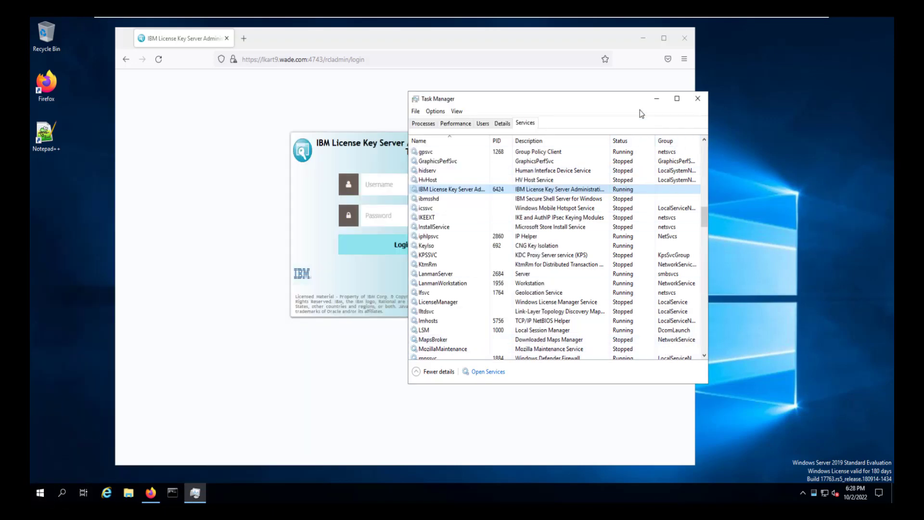
Close Task Manager, log in with the saved admin login and open the server Actions menu.
left_click(697, 99)
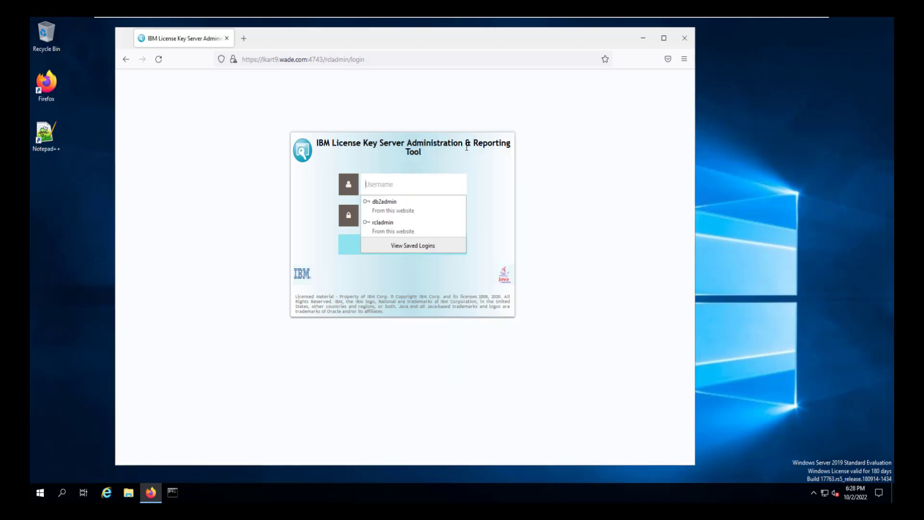
left_click(391, 228)
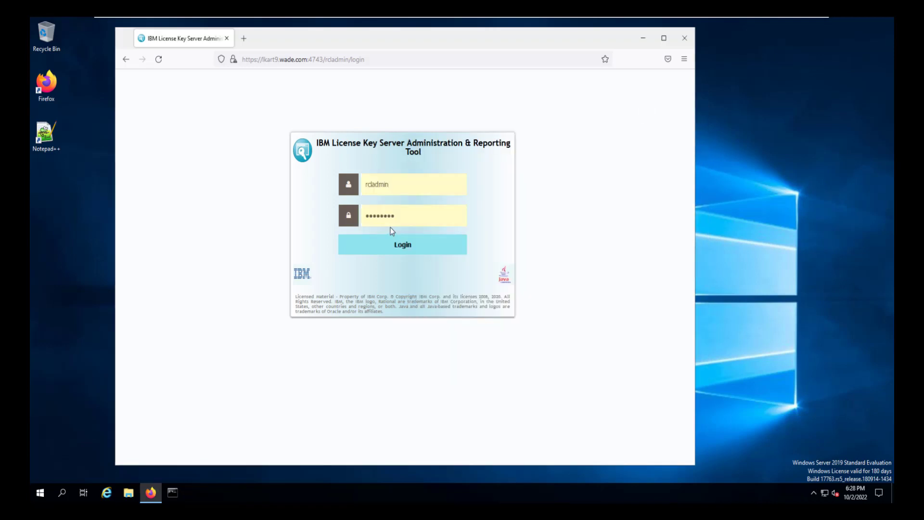
left_click(405, 246)
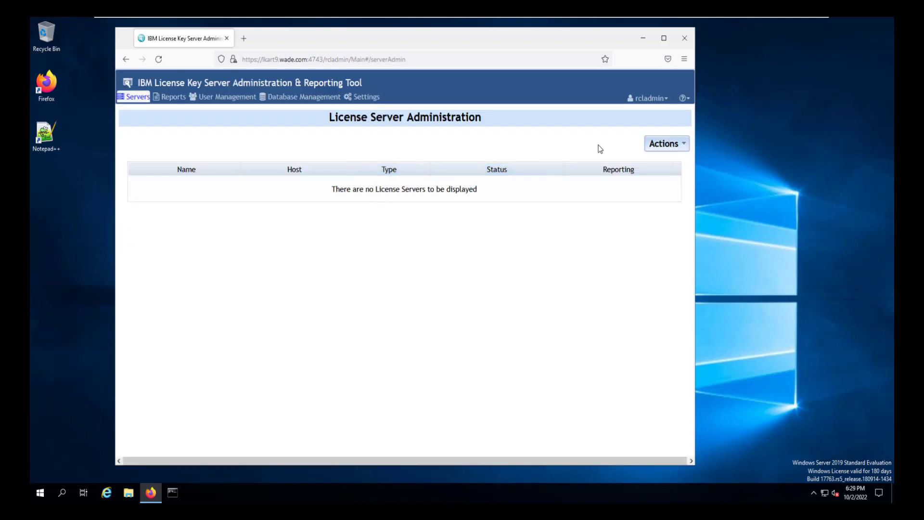
left_click(684, 147)
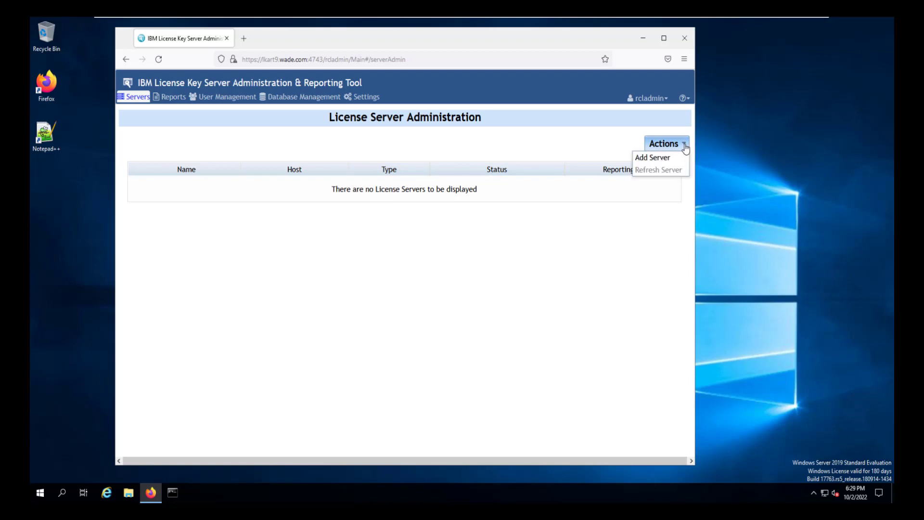
Add server LKS816 with agent host lks8.wade.com on port 5043. The attempt fails as unreachable.
left_click(640, 158)
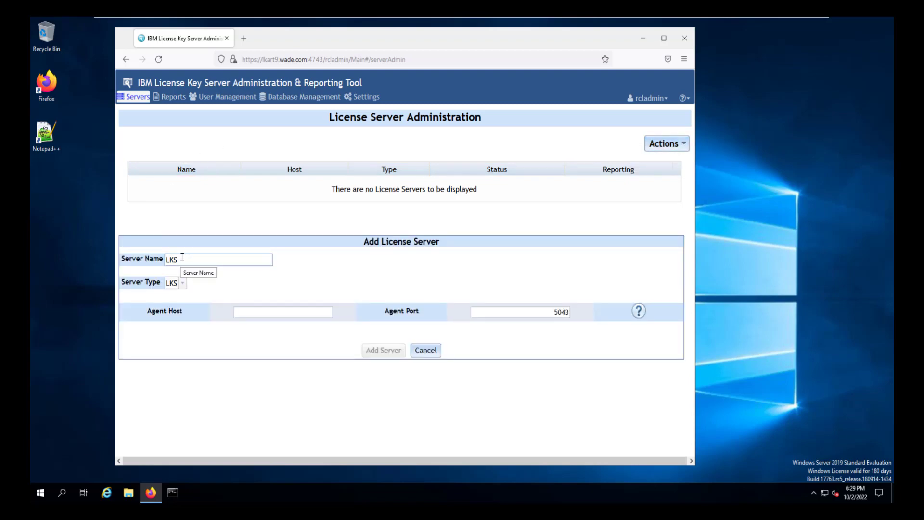
key("BackSpace")
key("BackSpace")
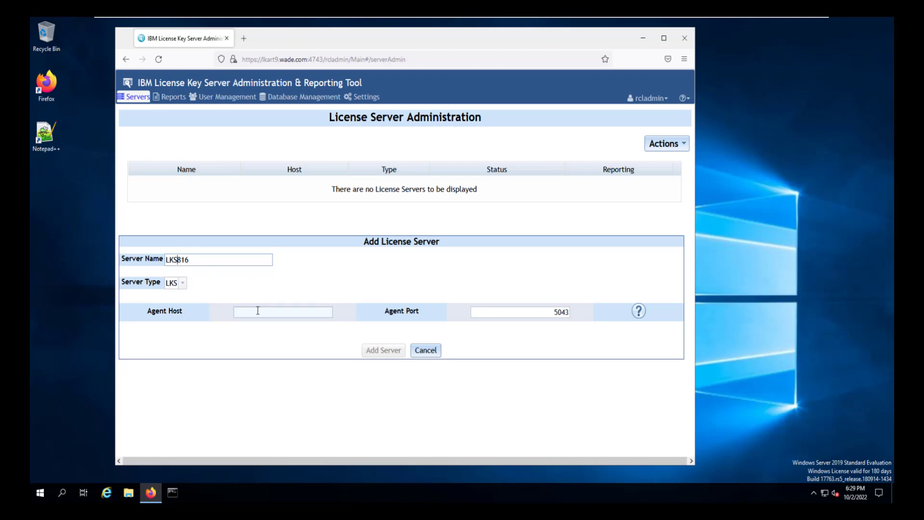
left_click(323, 299)
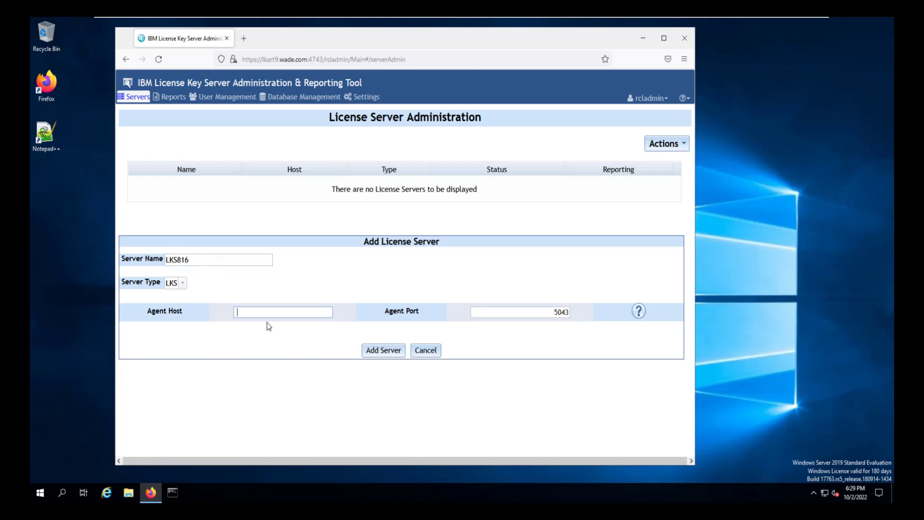
type("lks8.wade.com")
left_click(545, 316)
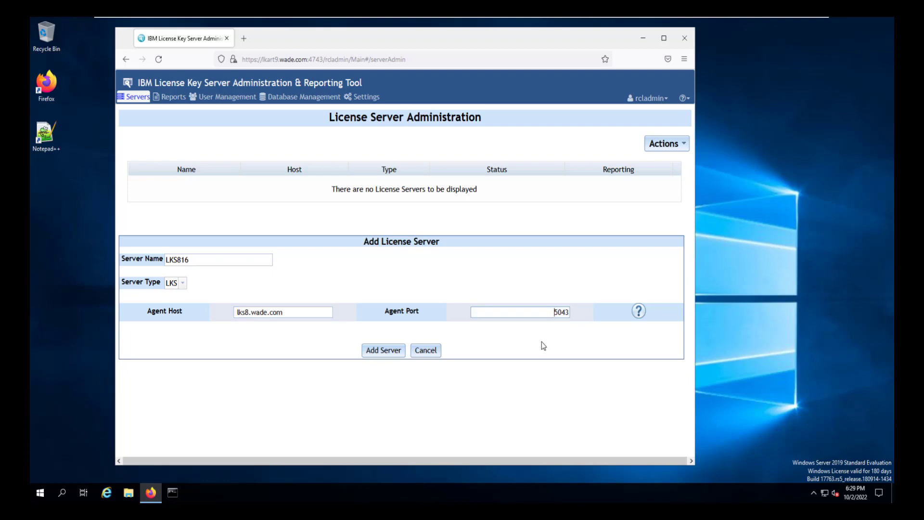
left_click(388, 354)
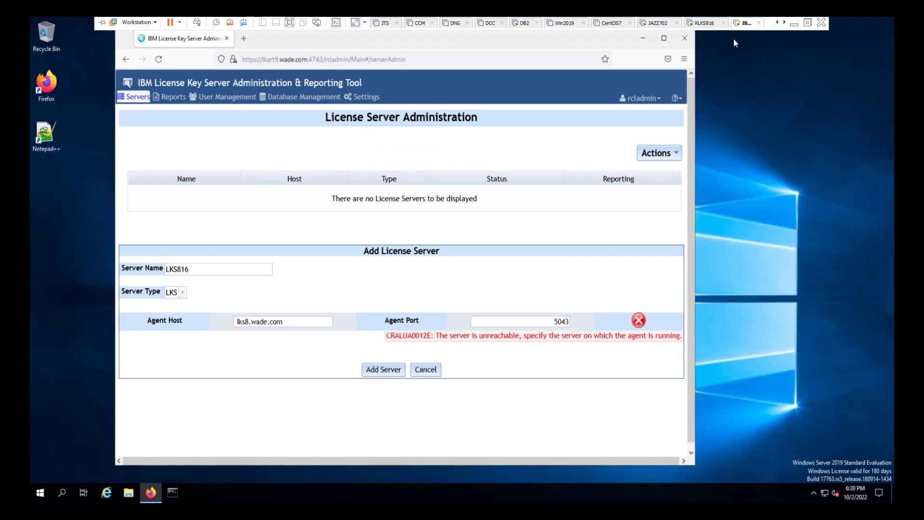
Switch to the RLKS816 virtual machine tab.
left_click(705, 23)
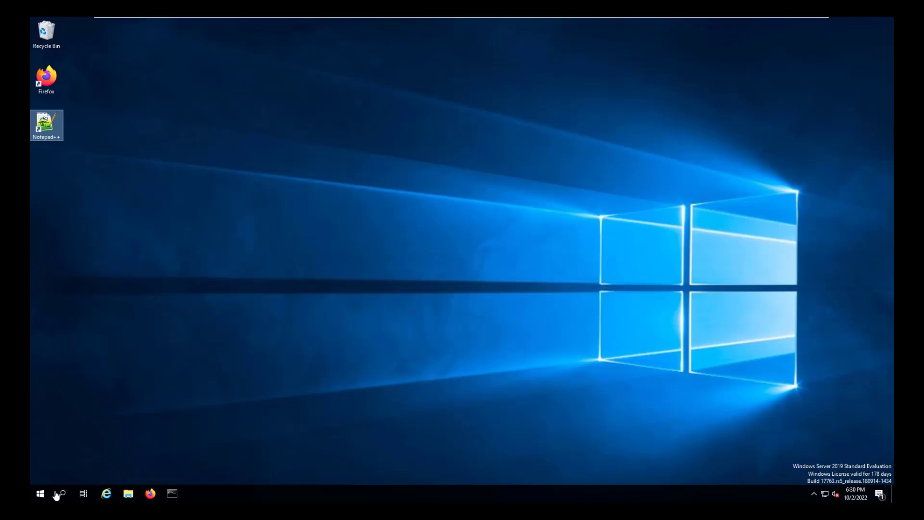
Open Task Manager's Services list and start the RLKS Administration Agent from the Start menu.
left_click(41, 494)
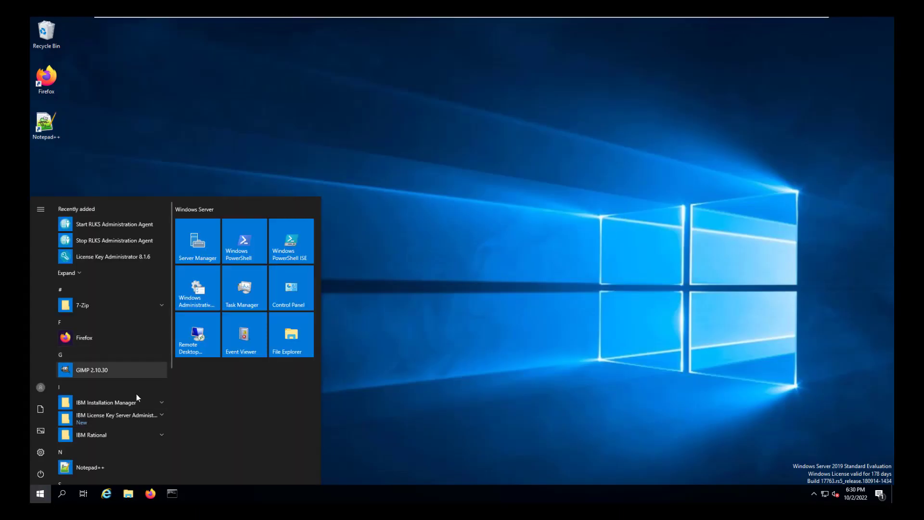
right_click(223, 493)
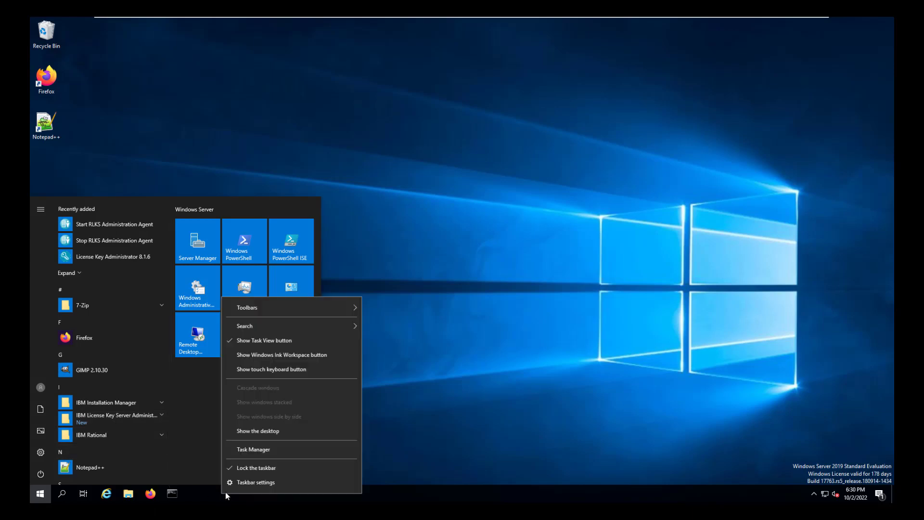
left_click(257, 451)
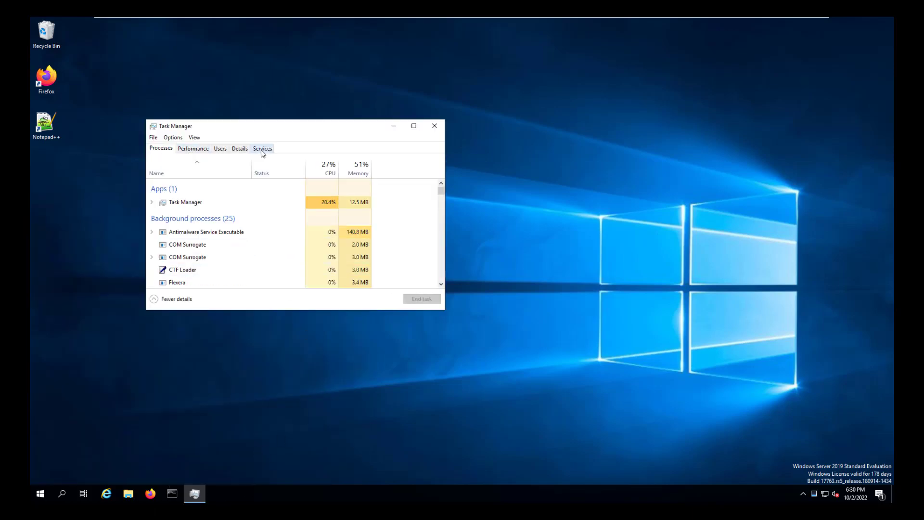
left_click(262, 149)
scroll(249, 234, "down", 20)
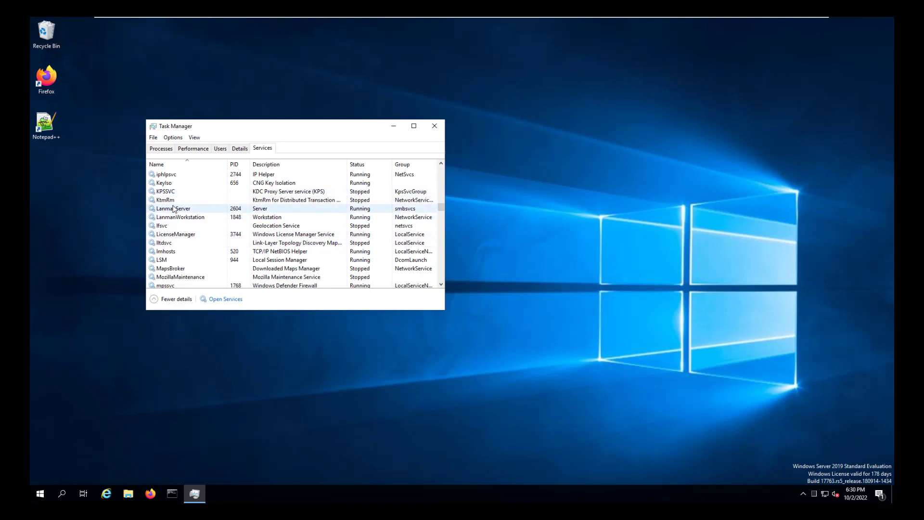
scroll(192, 198, "up", 1)
scroll(205, 191, "up", 1)
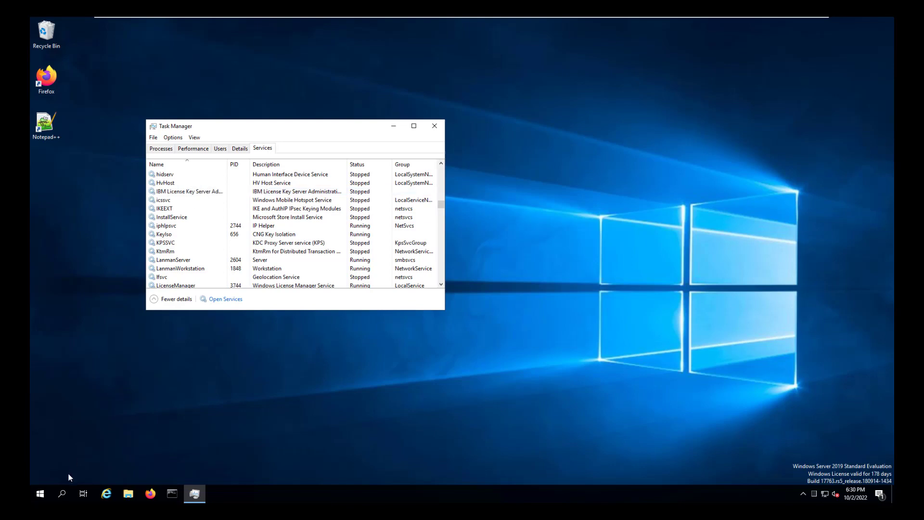
left_click(40, 493)
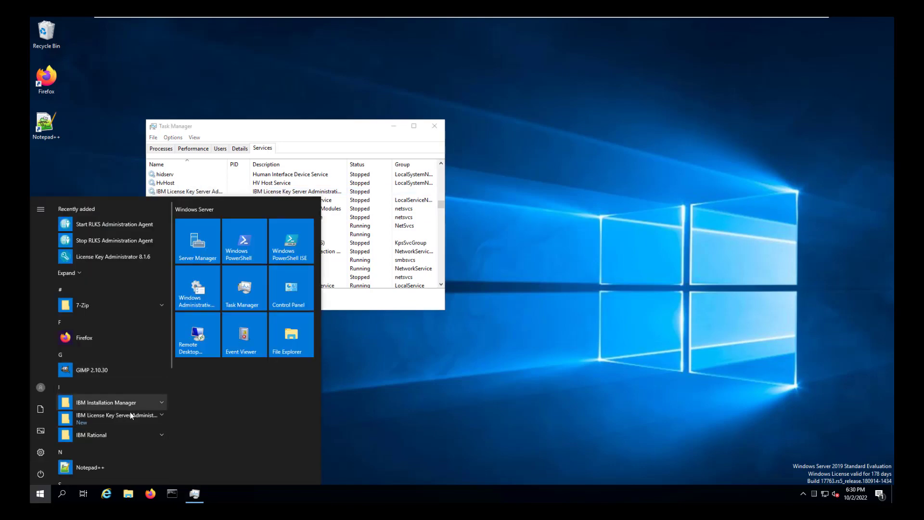
left_click(130, 417)
left_click(111, 436)
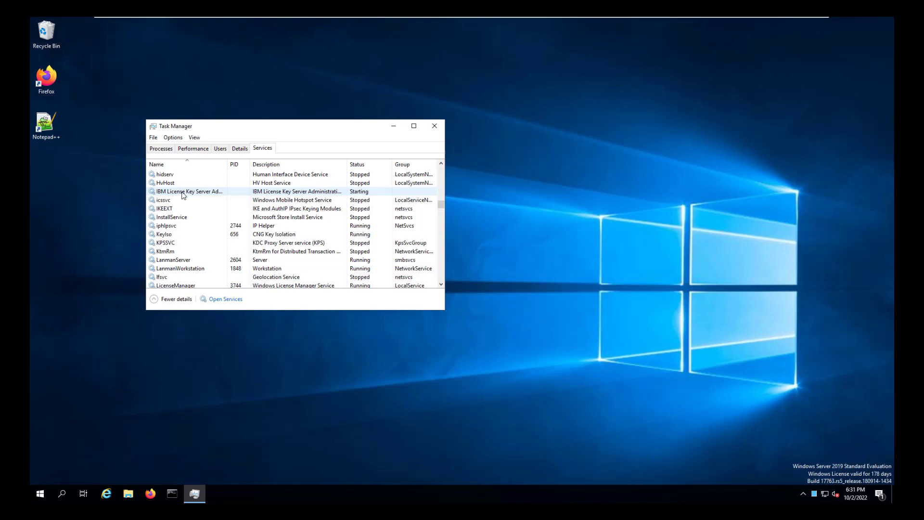
Switch back to the IBMLKSART9 VM and add server LKS816, now listed as Running.
mouse_move(602, 19)
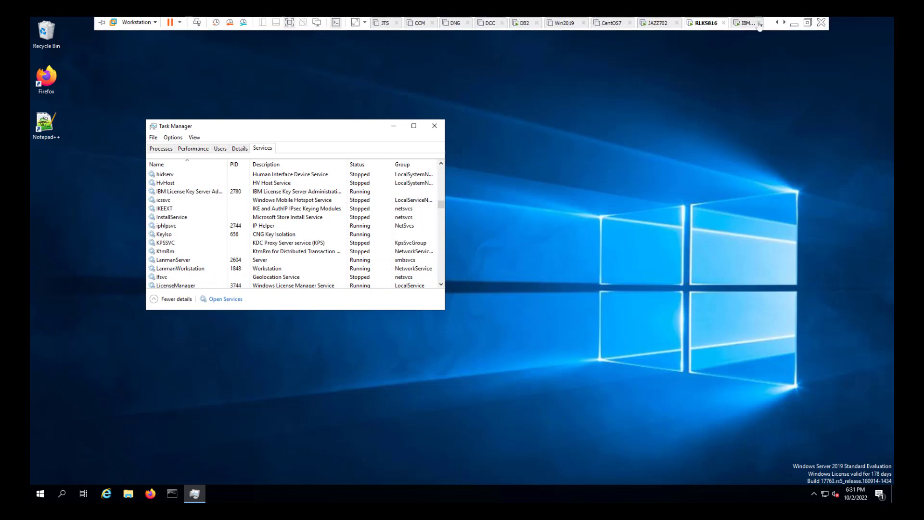
left_click(782, 23)
left_click(722, 23)
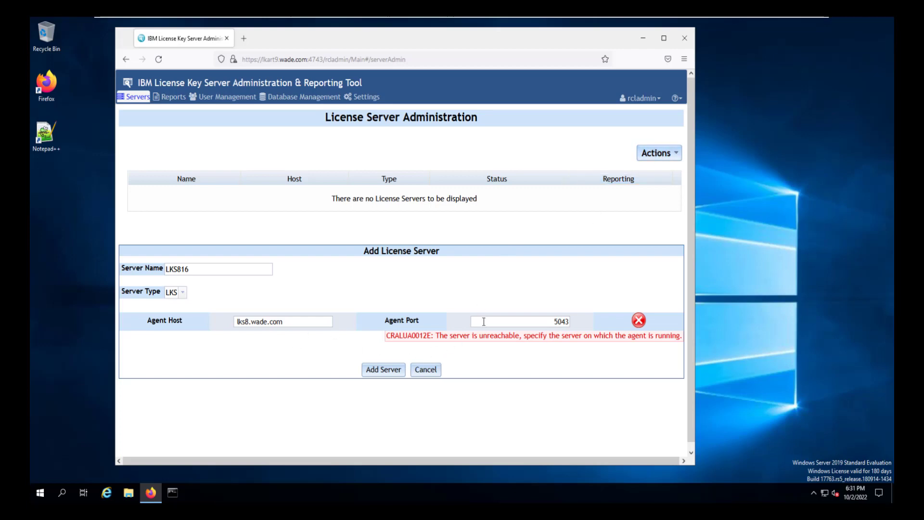
left_click(387, 369)
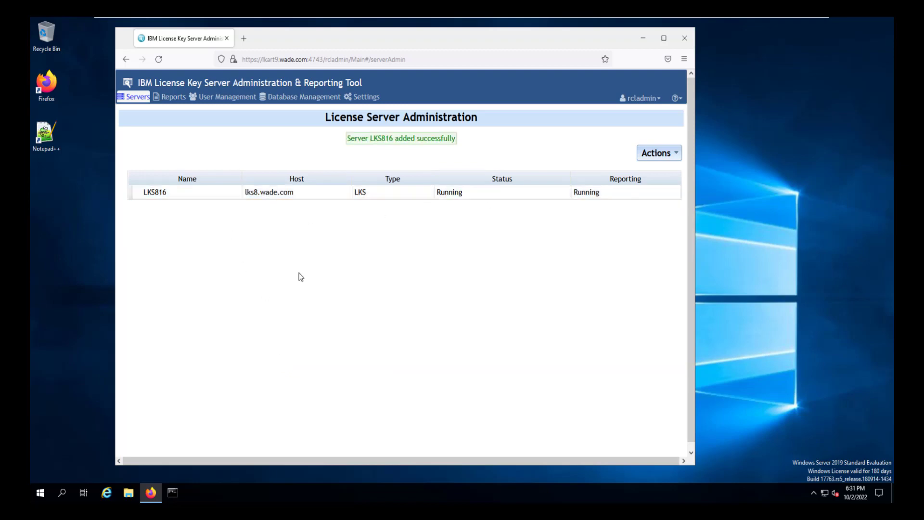
Bring up the live reports, showing LKS816 serving 50 tokens with none in use.
left_click(169, 97)
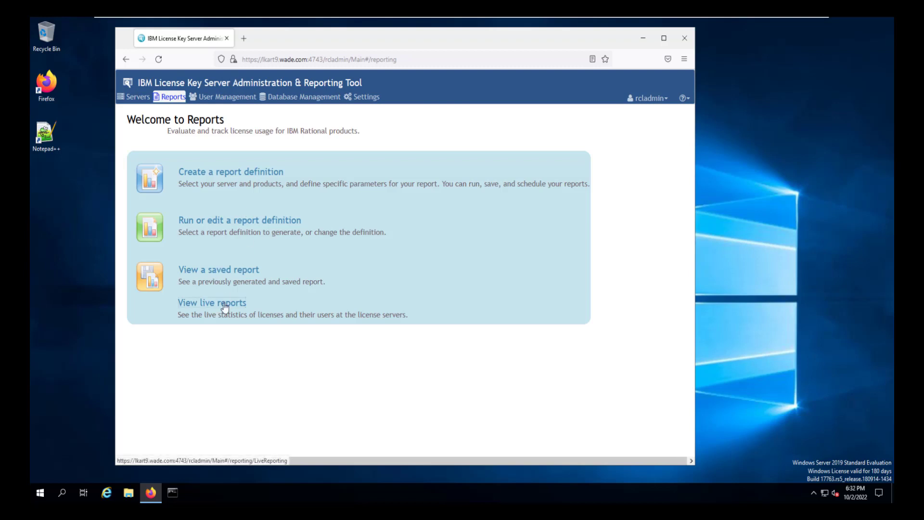
left_click(224, 303)
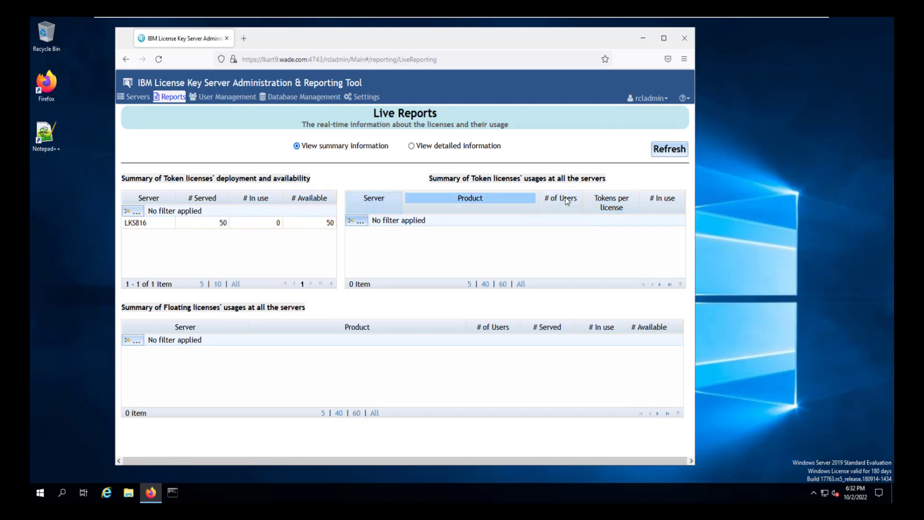
mouse_move(289, 20)
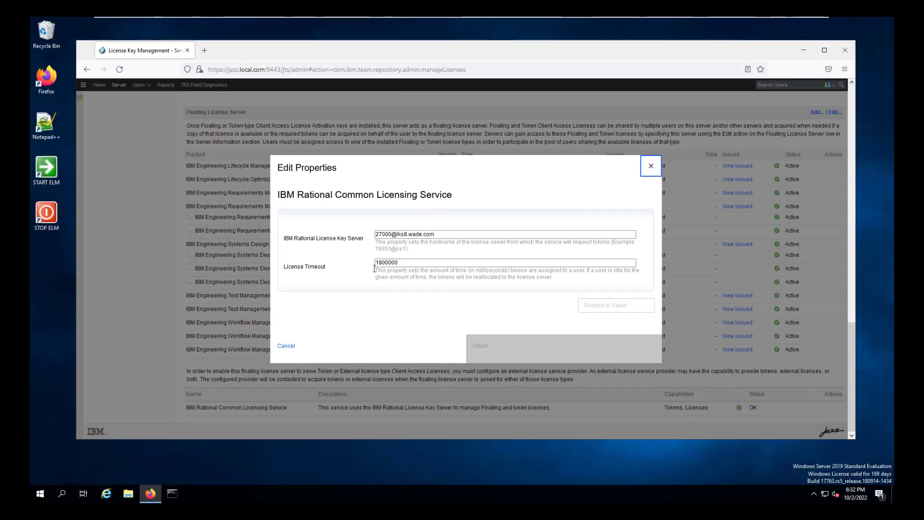
Close the licensing service properties unchanged and go to the JKE (RM) project's artifacts.
left_click(650, 172)
scroll(109, 165, "up", 6)
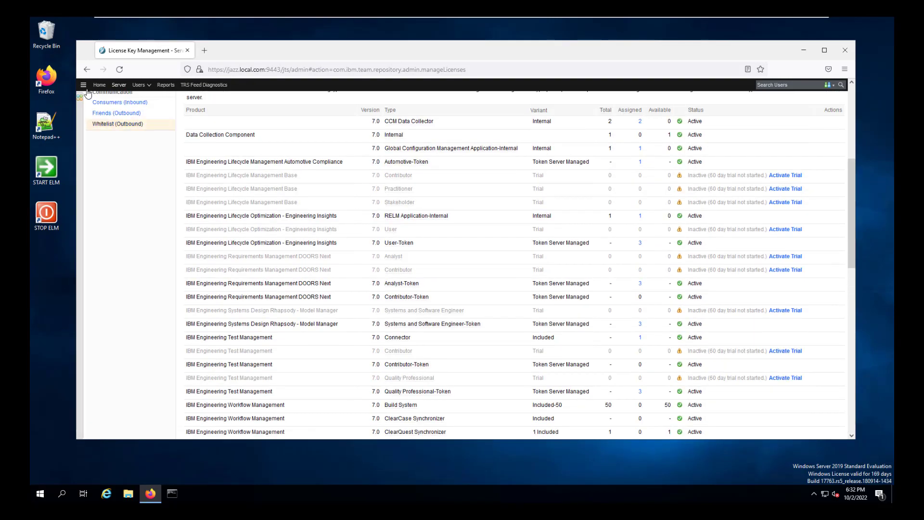
left_click(84, 85)
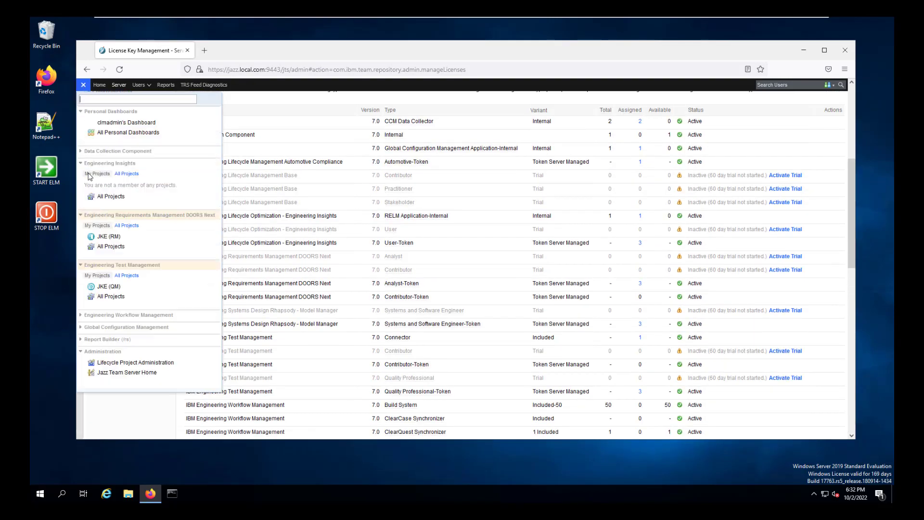
left_click(138, 235)
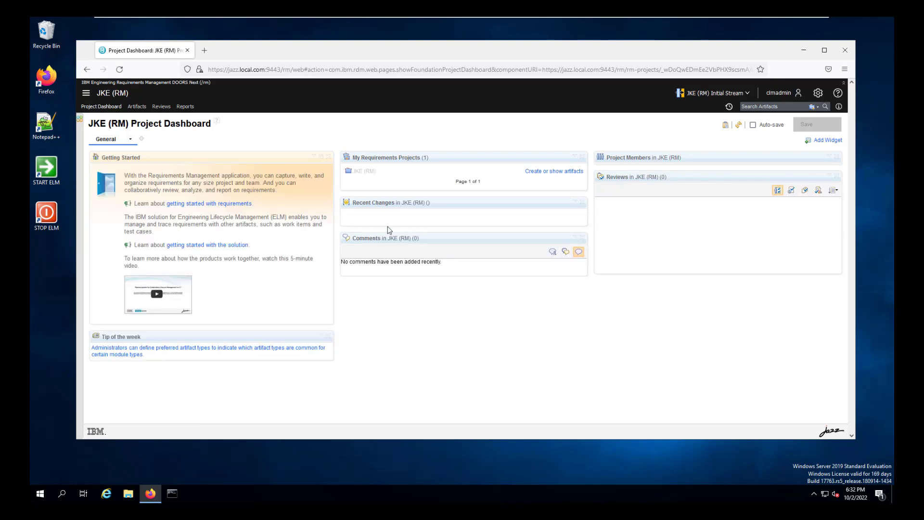
left_click(136, 107)
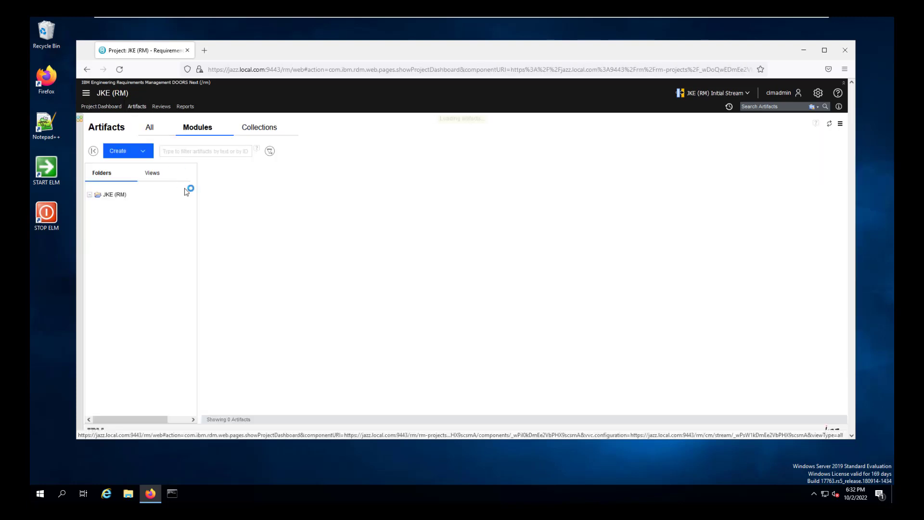
Open the 'Open an account' module and show artifact 184's attributes, cancelling the edit.
left_click(301, 183)
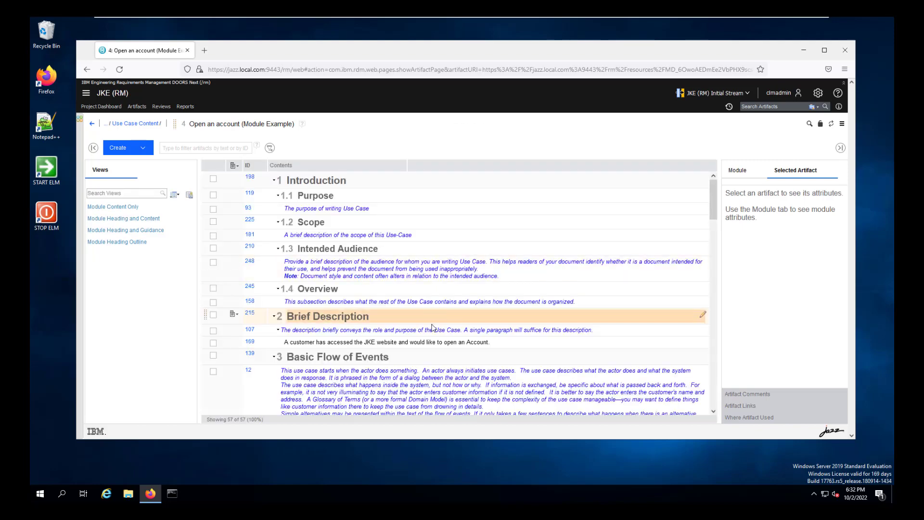
scroll(431, 327, "down", 10)
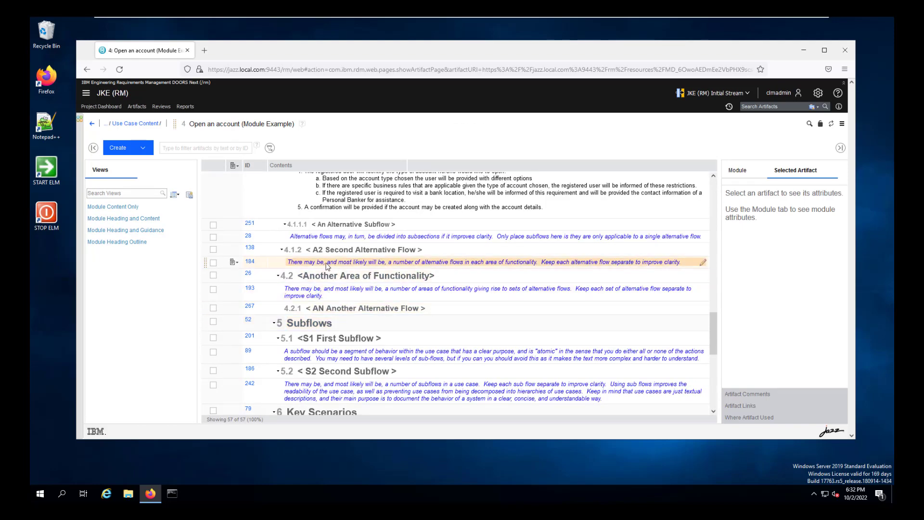
left_click(327, 265)
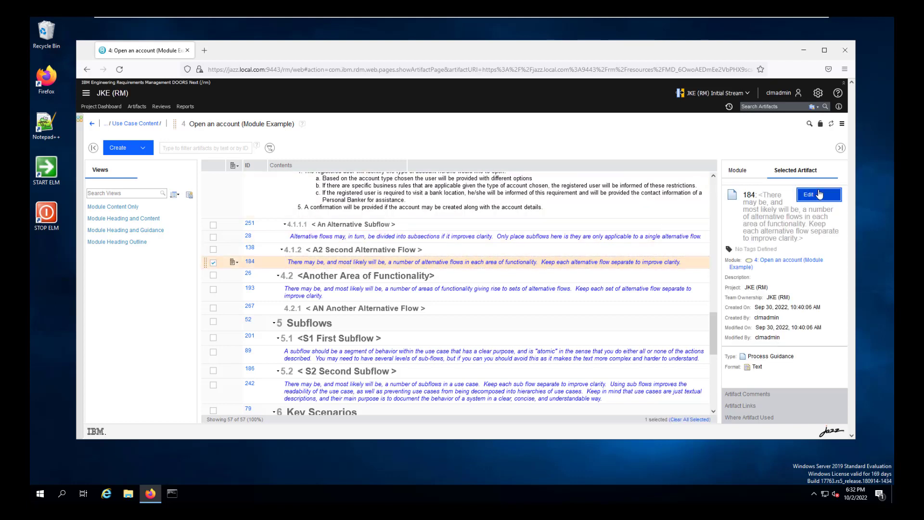
left_click(820, 194)
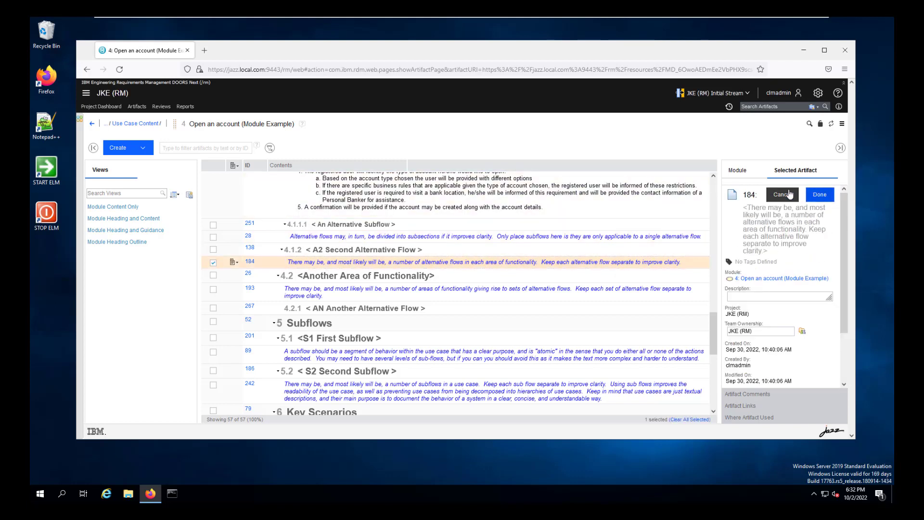
left_click(789, 193)
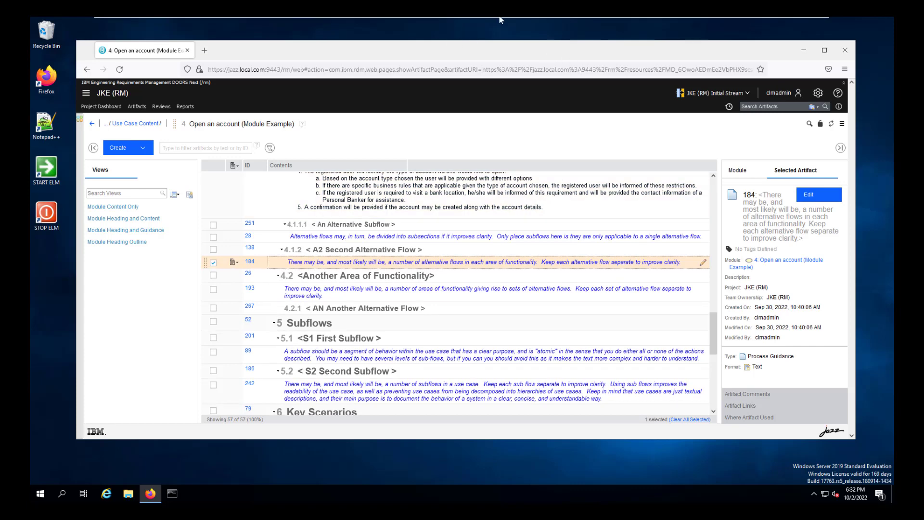
On the IBMLKSART9 VM, refresh live reports (13 of 50 tokens used), then return to Reports.
mouse_move(499, 19)
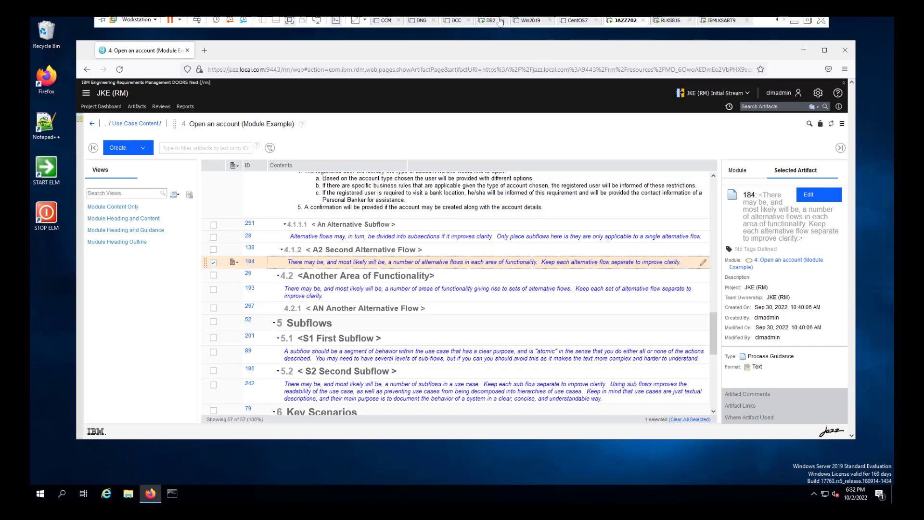
left_click(720, 24)
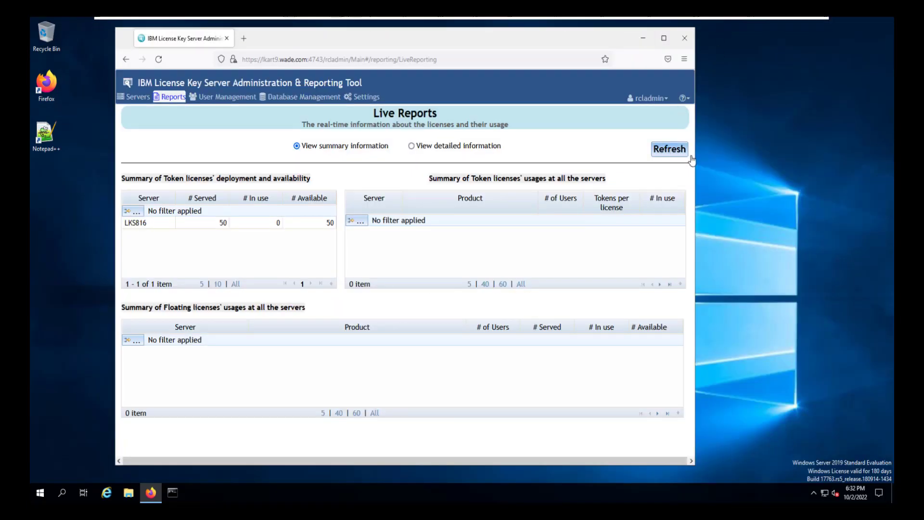
left_click(669, 150)
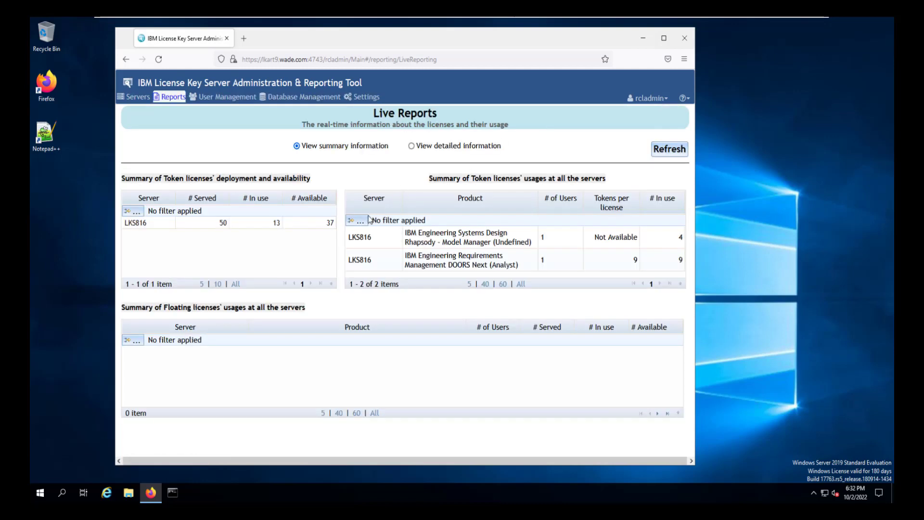
left_click(414, 269)
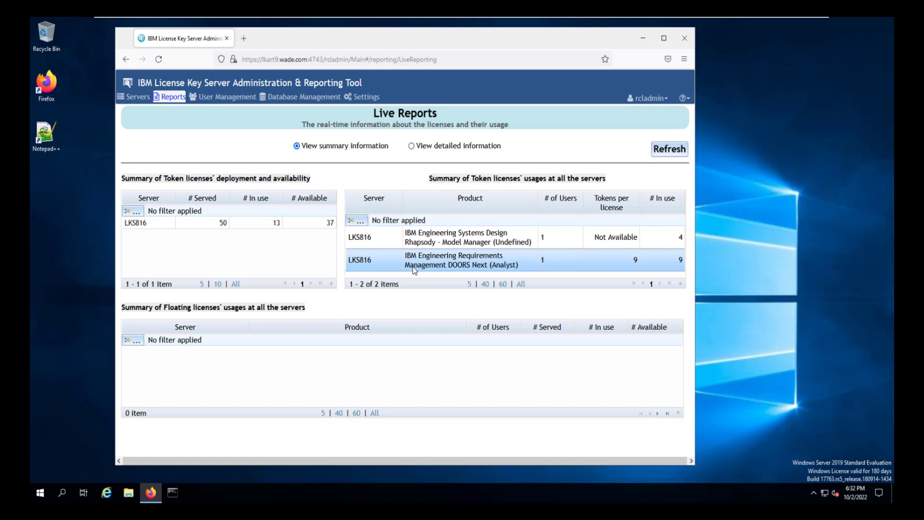
left_click(172, 100)
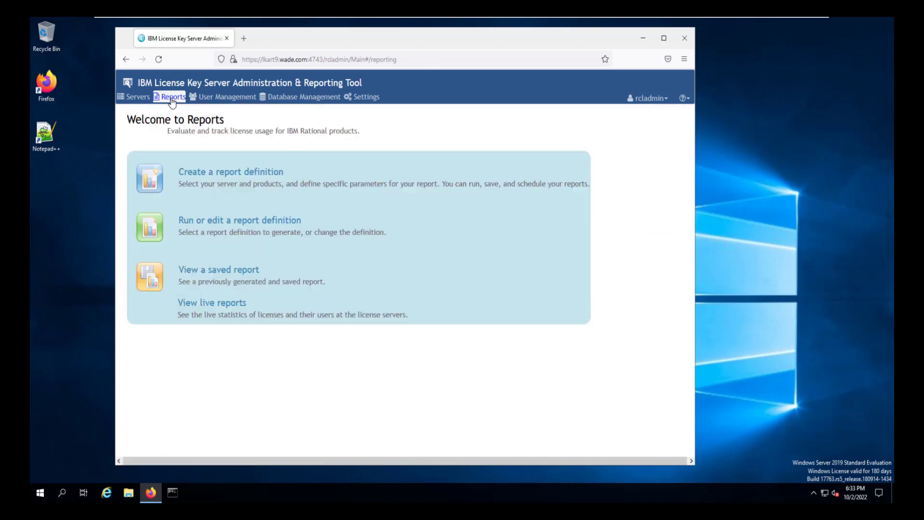
Create a report definition named 'General Report' for license server LKS816.
left_click(214, 174)
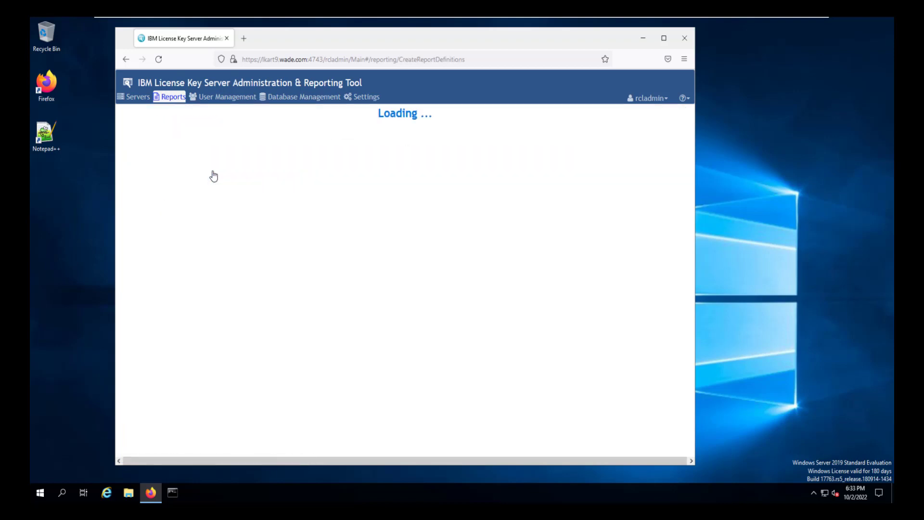
type("General")
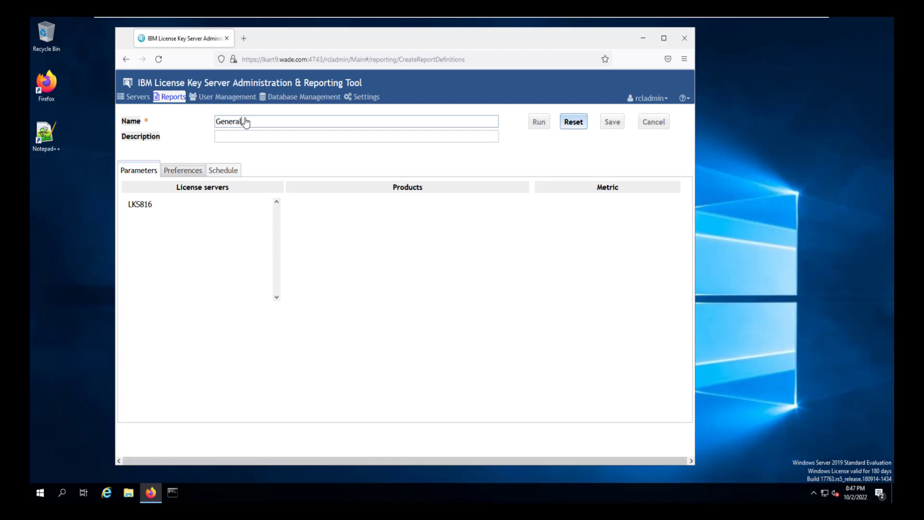
type(" Report")
left_click(144, 204)
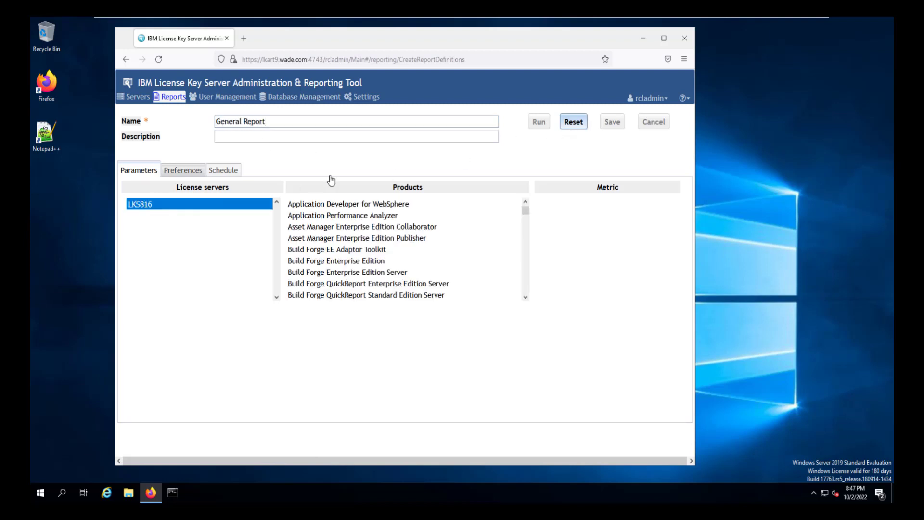
Select all products, choose the License details metric, and run the report.
left_click(352, 206)
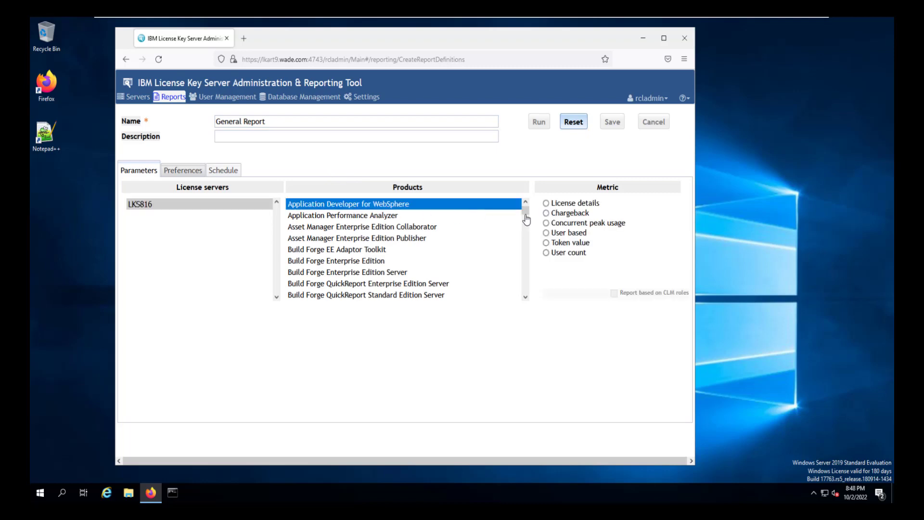
left_click_drag(526, 215, 514, 291)
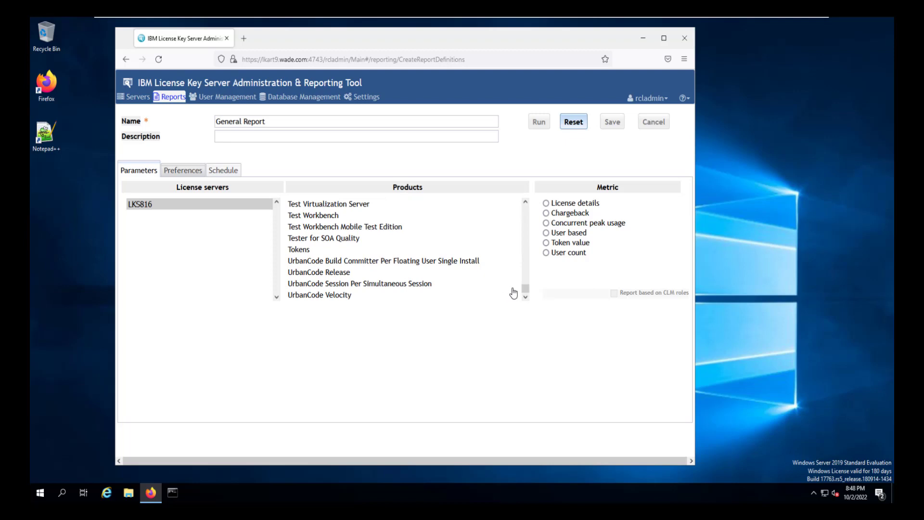
left_click(354, 294, "shift")
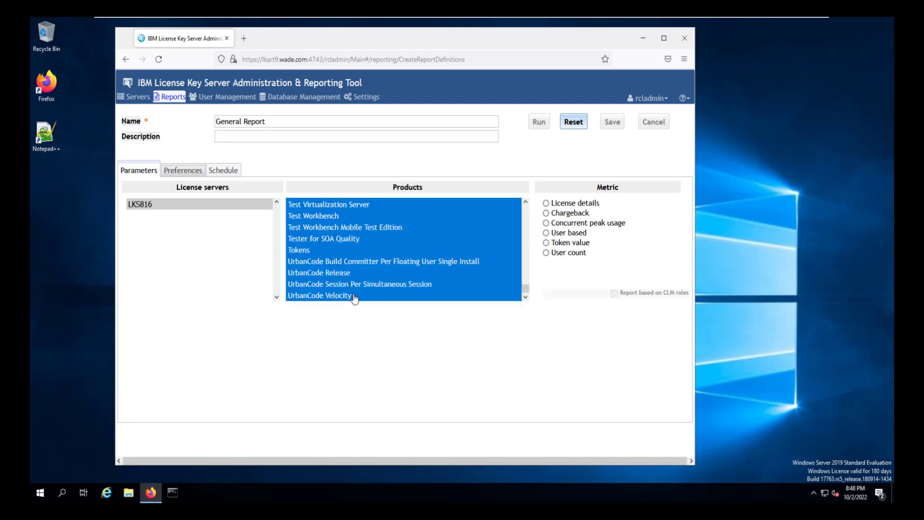
left_click(546, 203)
left_click(556, 206)
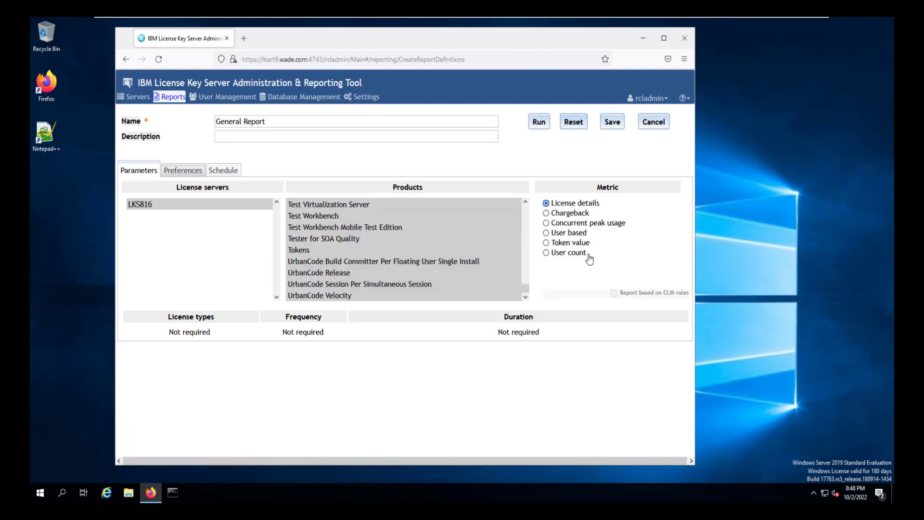
left_click(540, 128)
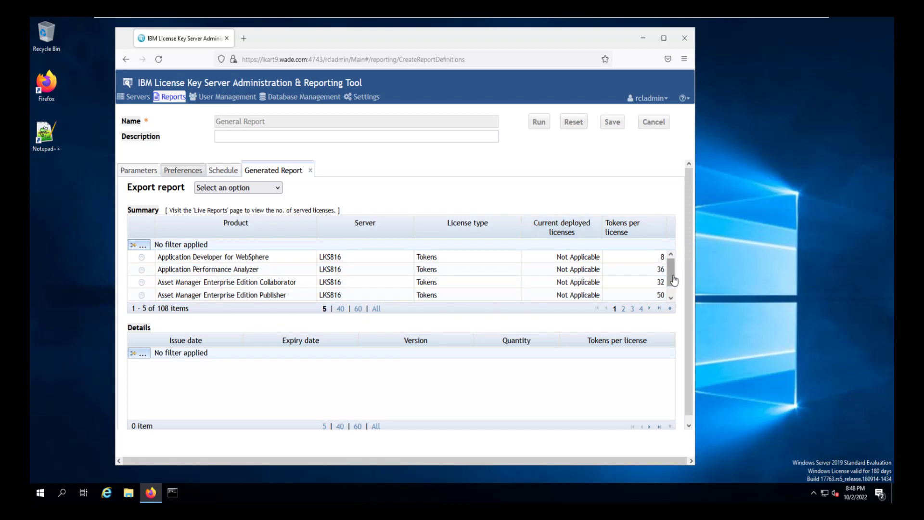
left_click_drag(674, 280, 671, 305)
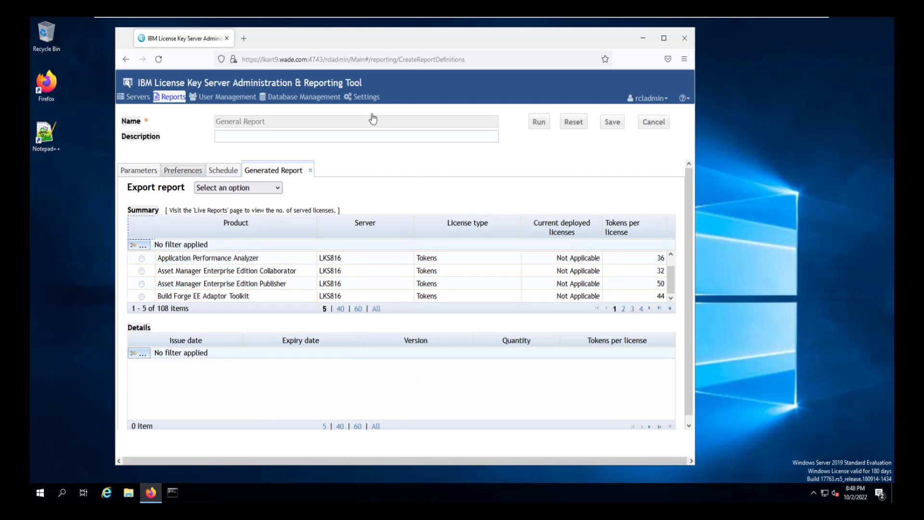
Return to License Server Administration, where LKS816 is listed as Running.
left_click(141, 98)
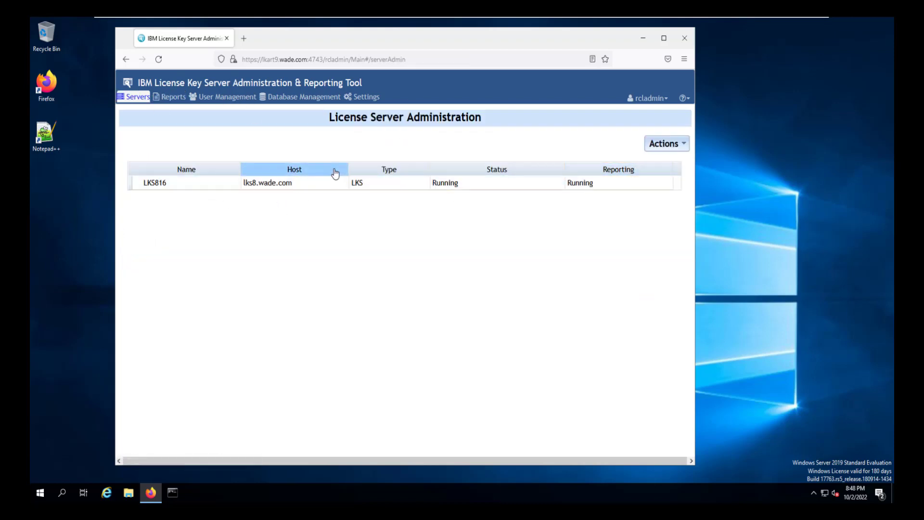